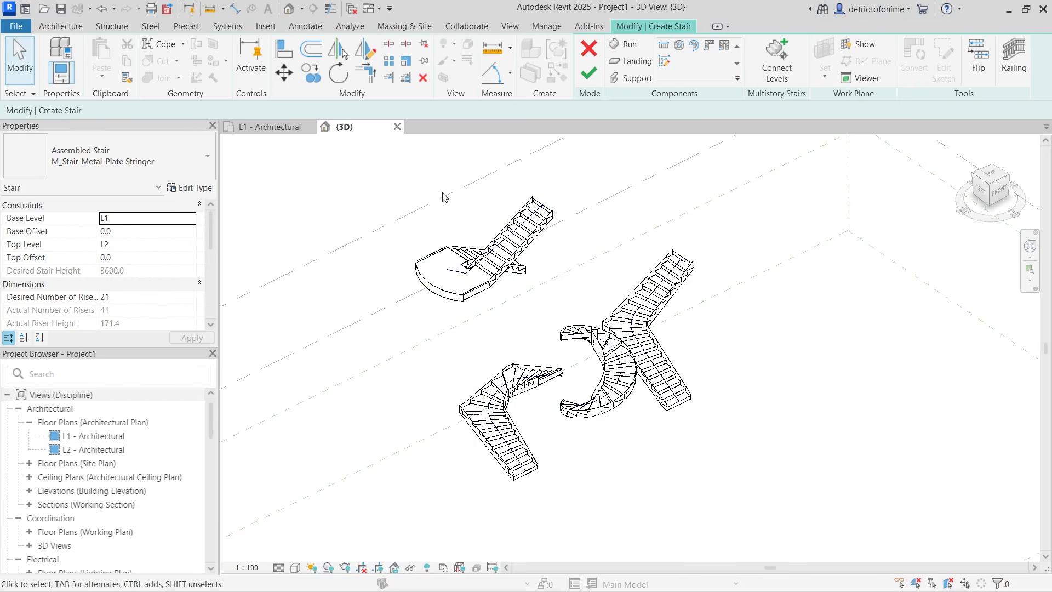
Delete all the stair components in the 3D view and return to the L1 - Architectural floor plan.
drag(339, 174, 747, 498)
key(Delete)
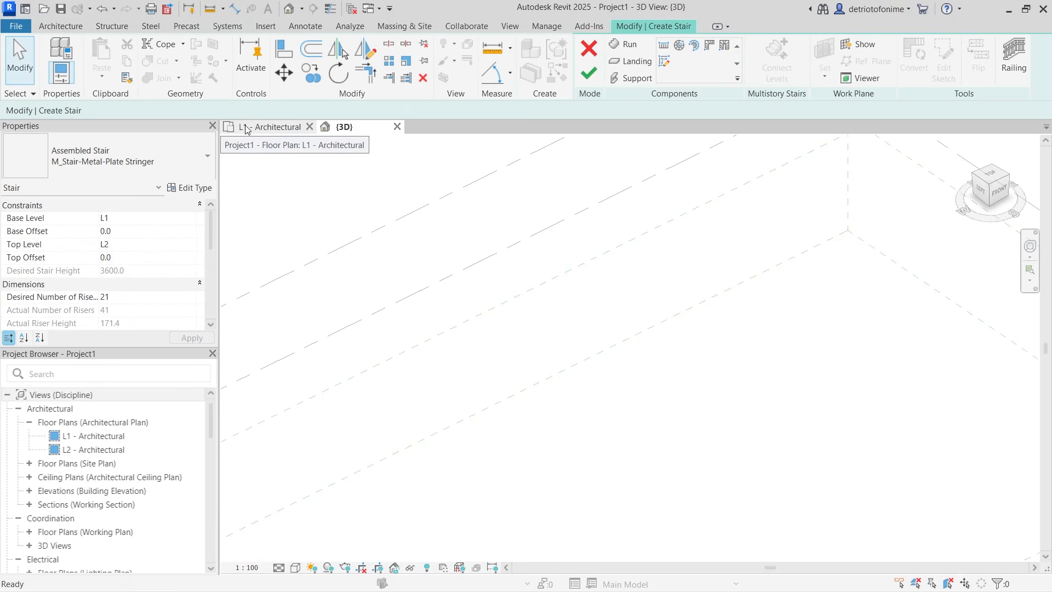
click(263, 127)
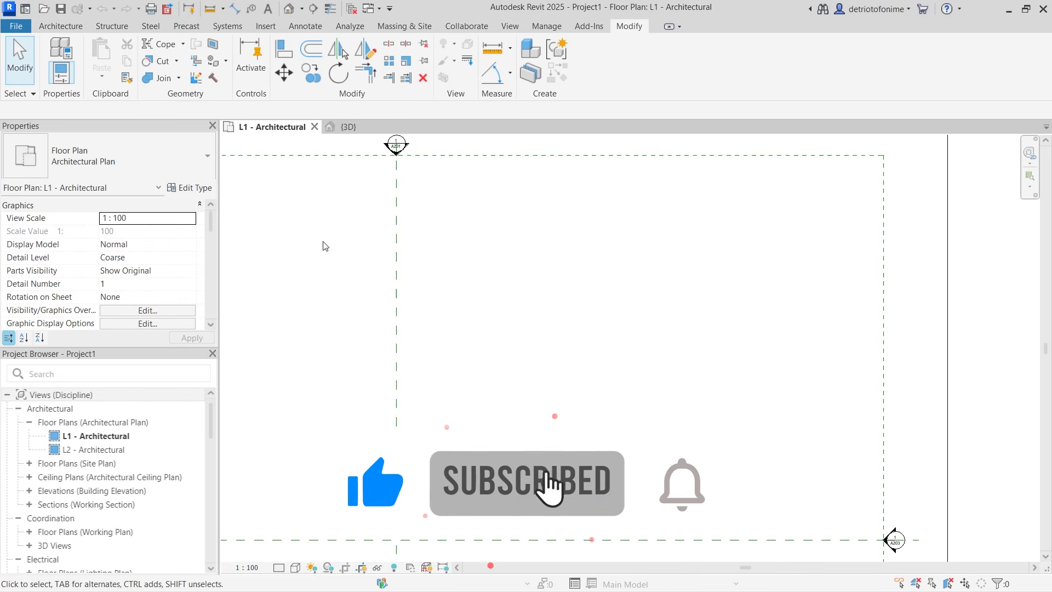
click(56, 26)
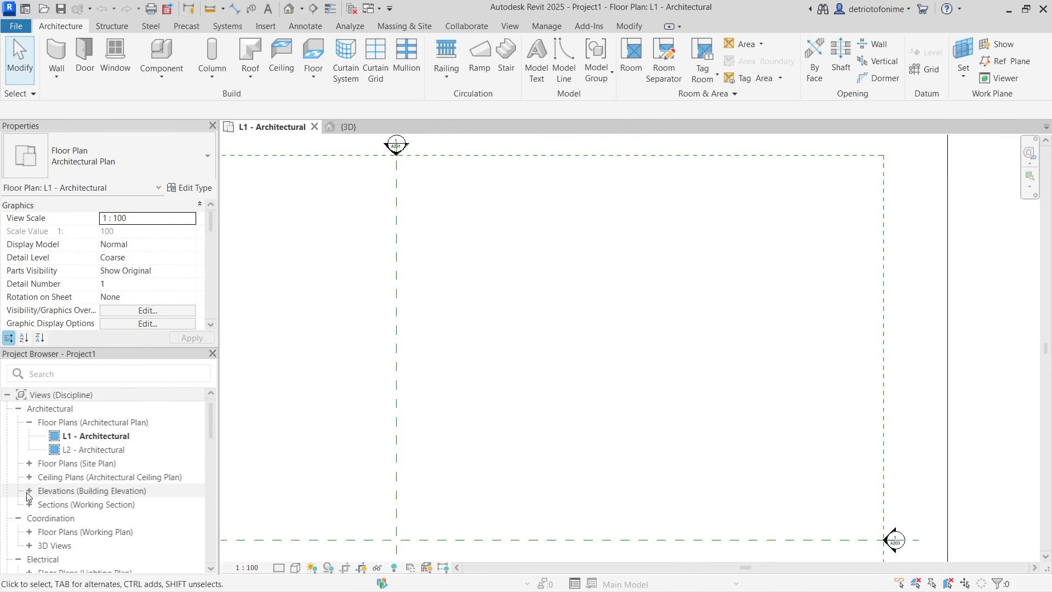
Open the East - Architectural building elevation.
double_click(68, 491)
click(92, 505)
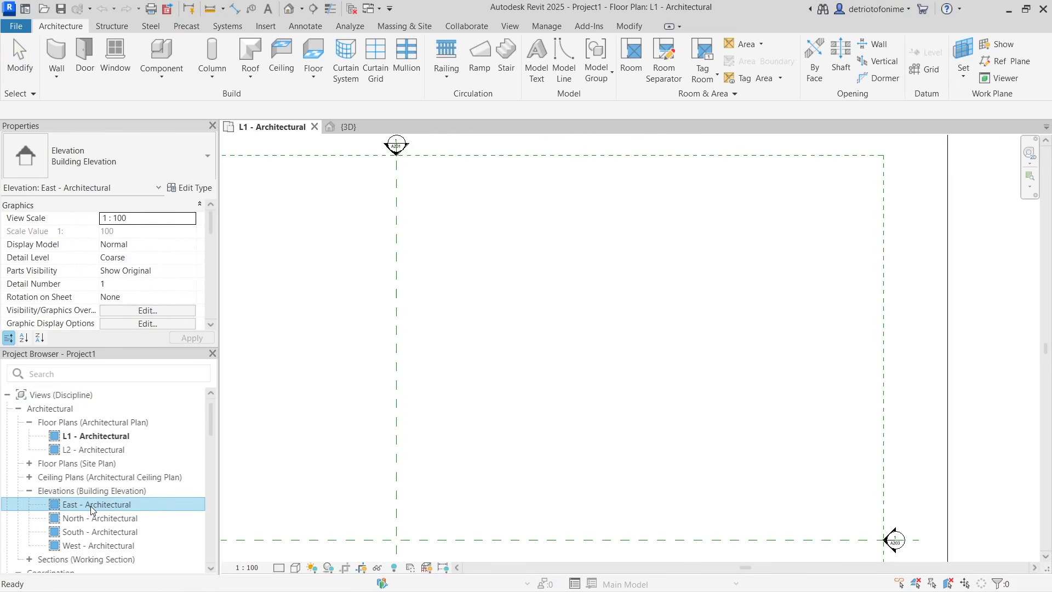
double_click(92, 505)
Set the L2 level's elevation to 3250 and go back to the L1 - Architectural floor plan.
scroll(904, 455, up, 3)
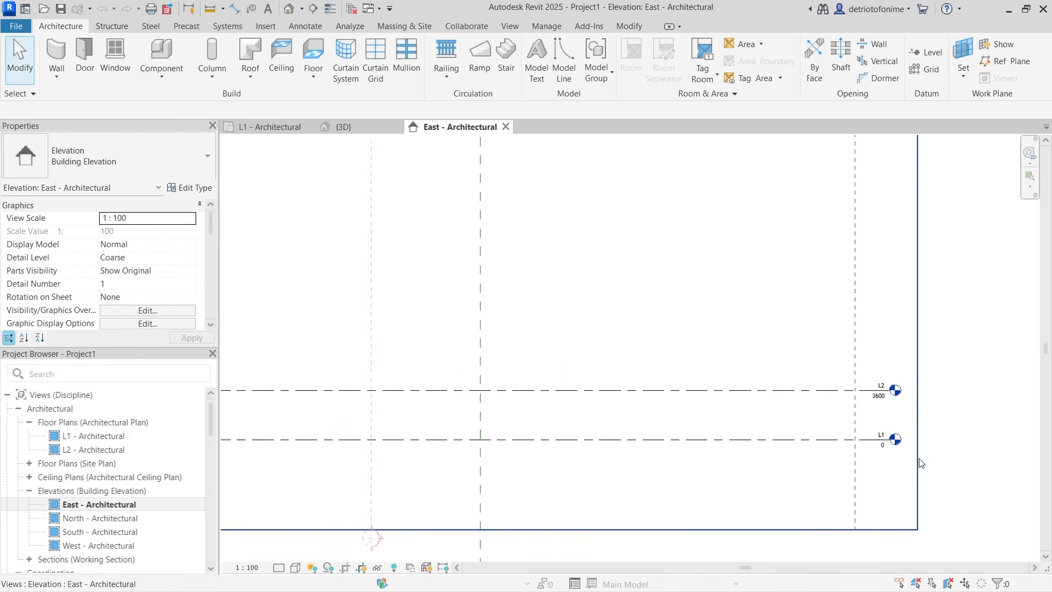
scroll(907, 443, up, 3)
scroll(817, 399, down, 2)
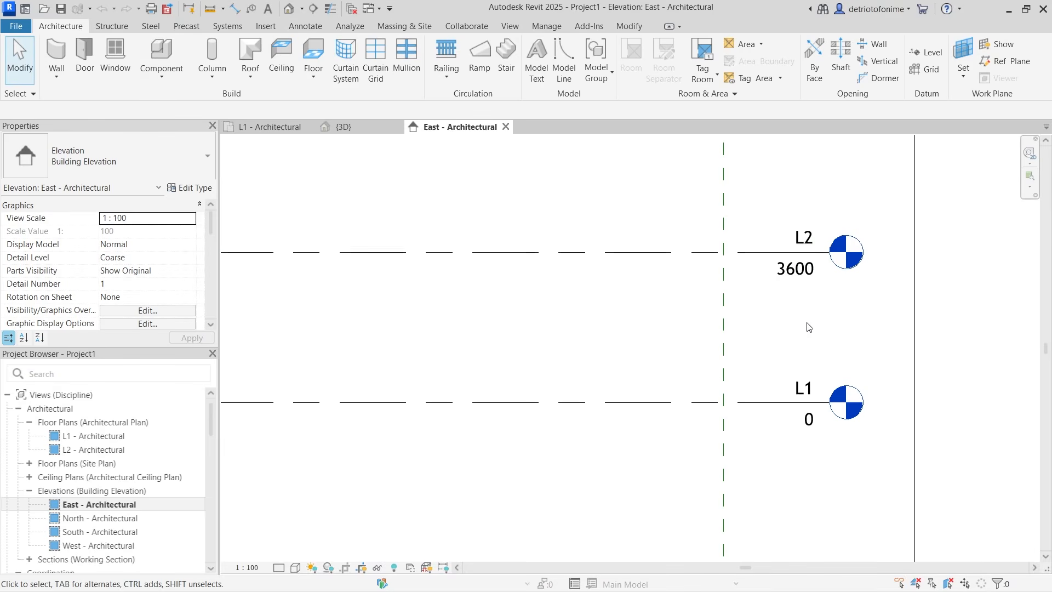
double_click(792, 272)
text(3250)
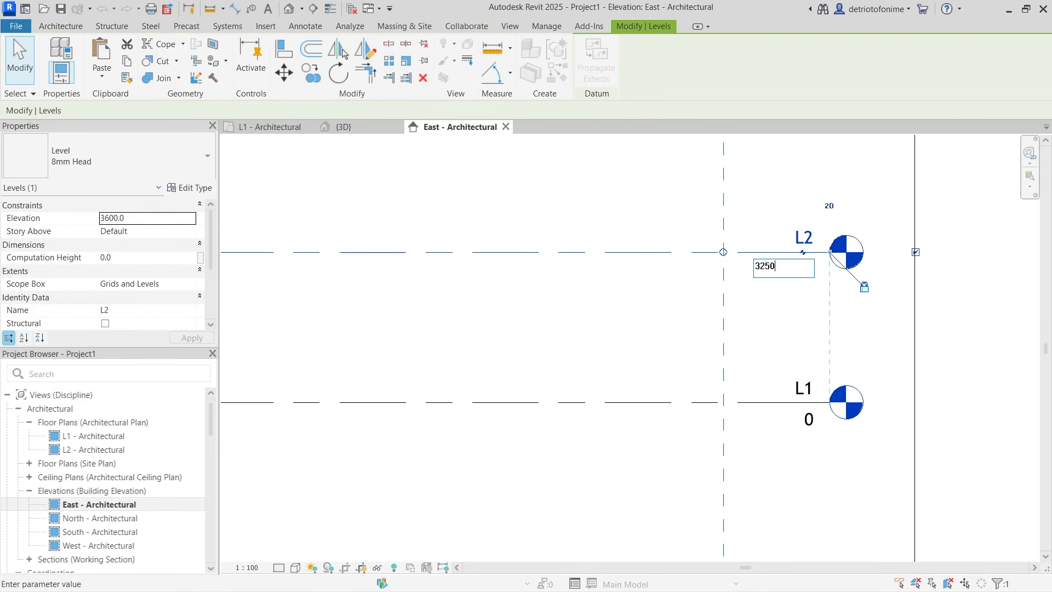
key(Return)
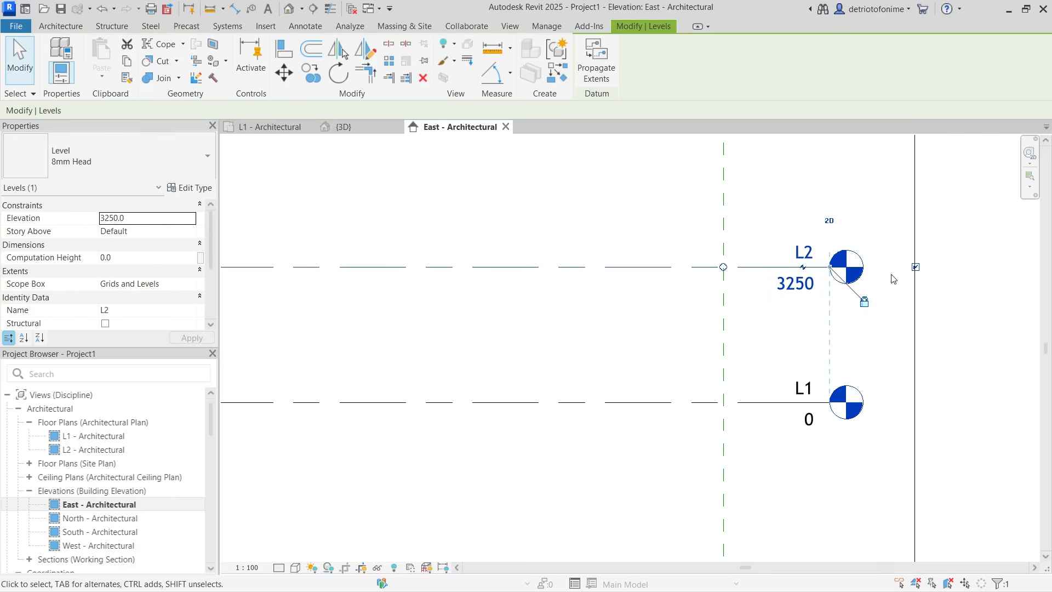
scroll(875, 228, down, 2)
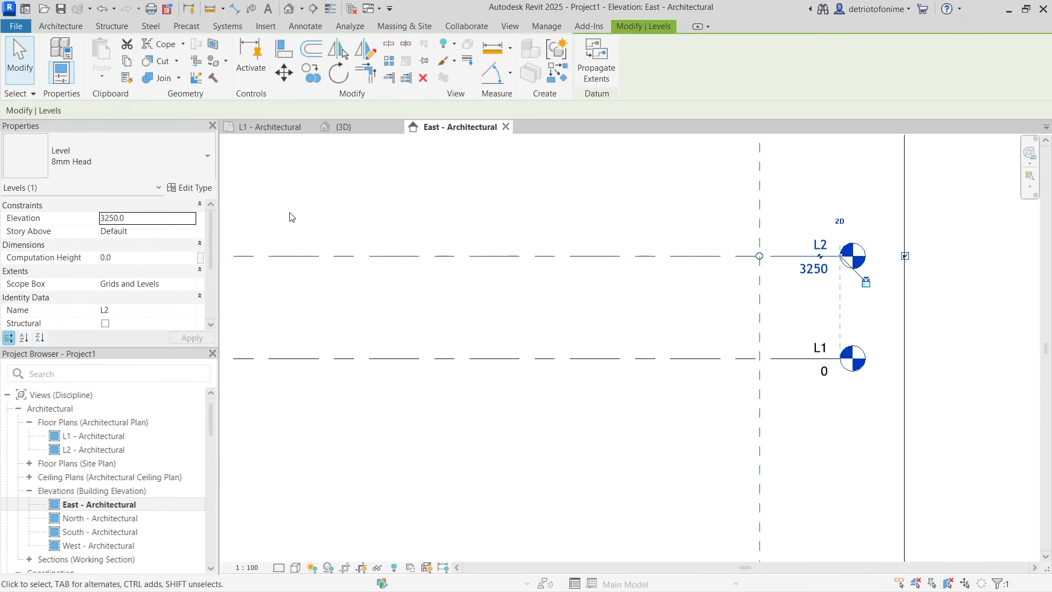
click(270, 128)
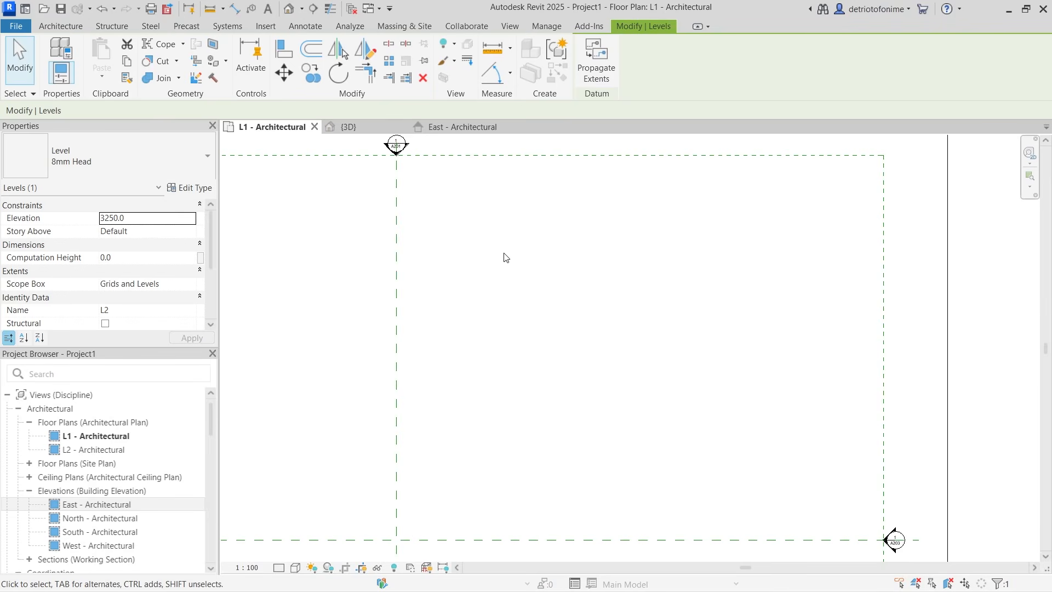
Start a new stair using the assembled stair type 190mm max riser 250mm going.
click(52, 26)
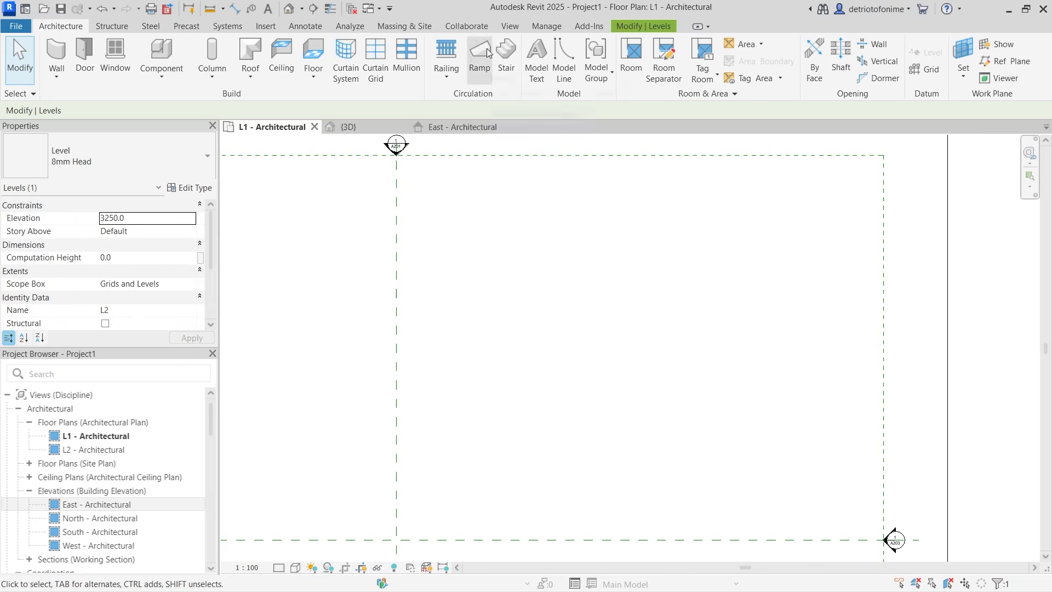
click(509, 65)
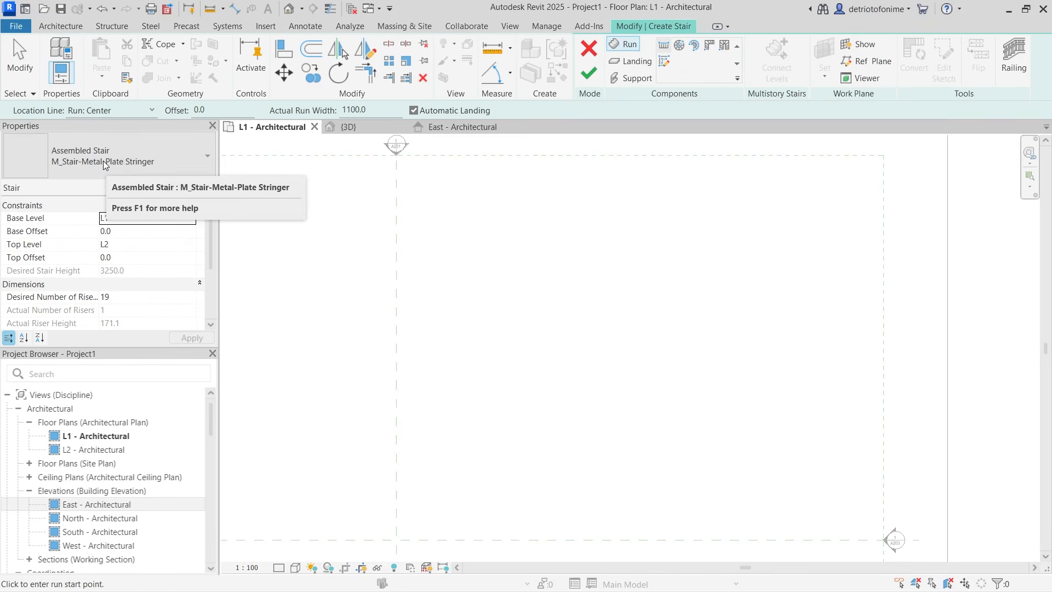
click(137, 165)
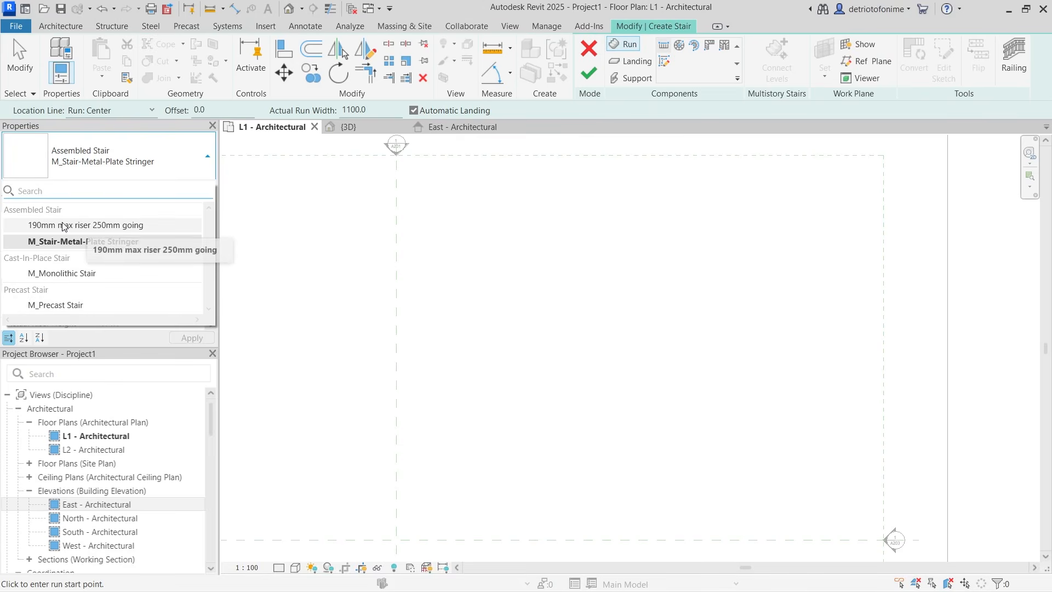
click(89, 226)
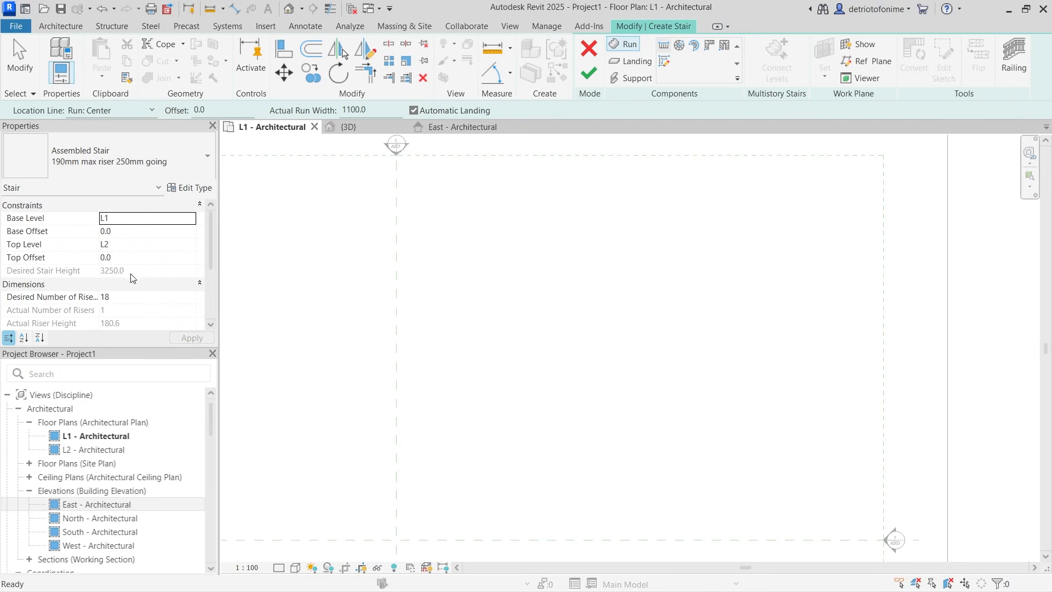
Set the stair's actual tread depth to 300.
scroll(212, 241, down, 1)
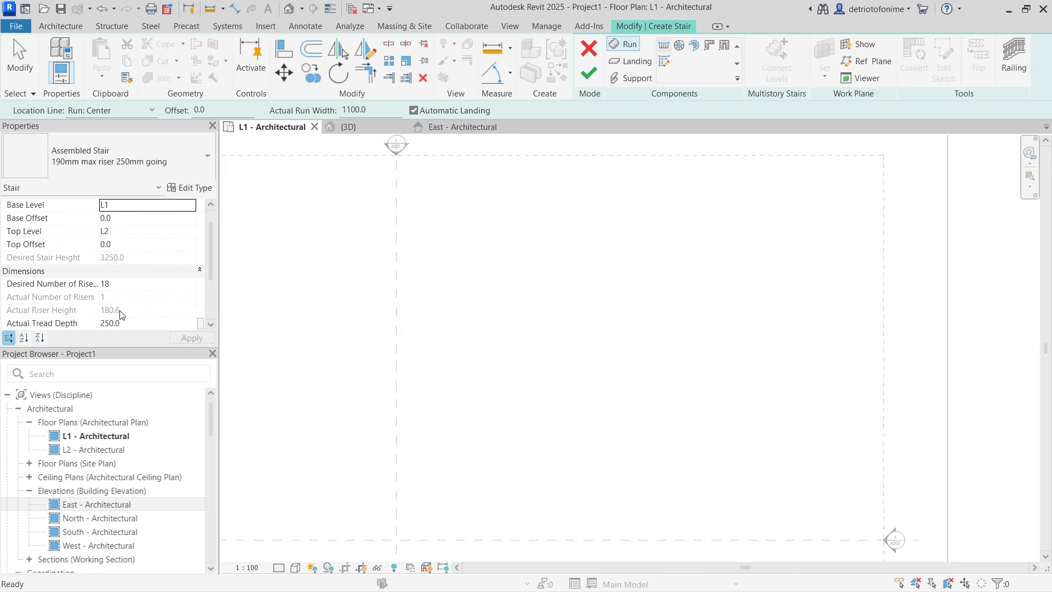
scroll(212, 265, down, 1)
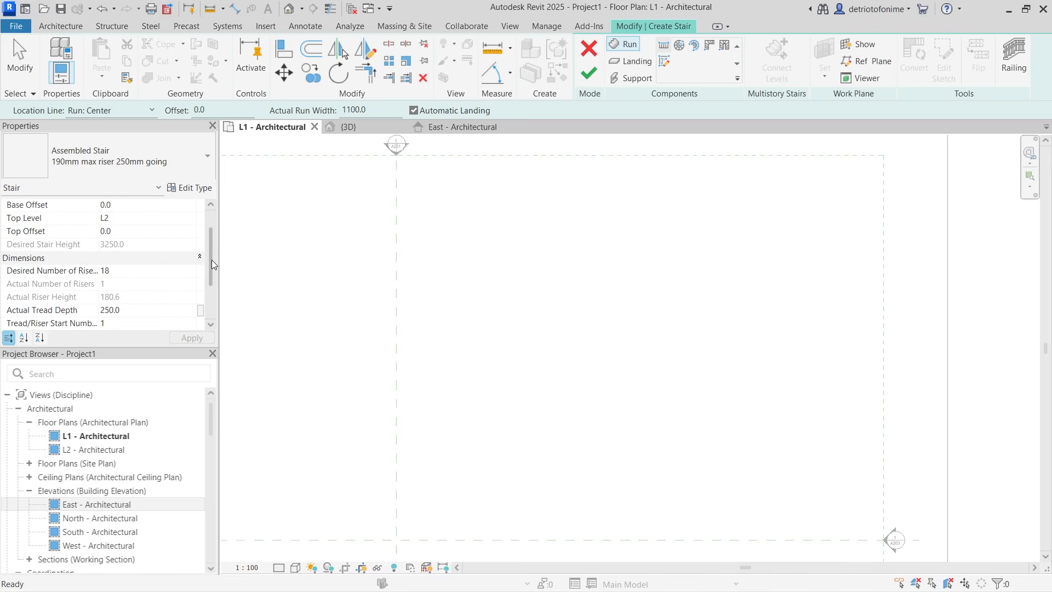
click(111, 310)
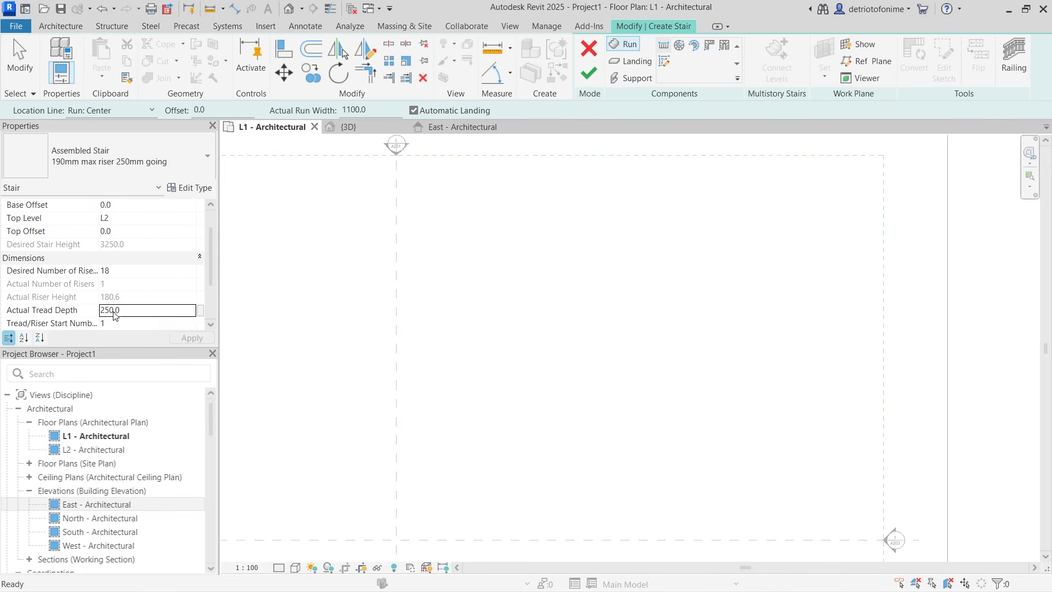
drag(123, 308, 105, 308)
key(BackSpace)
key(BackSpace)
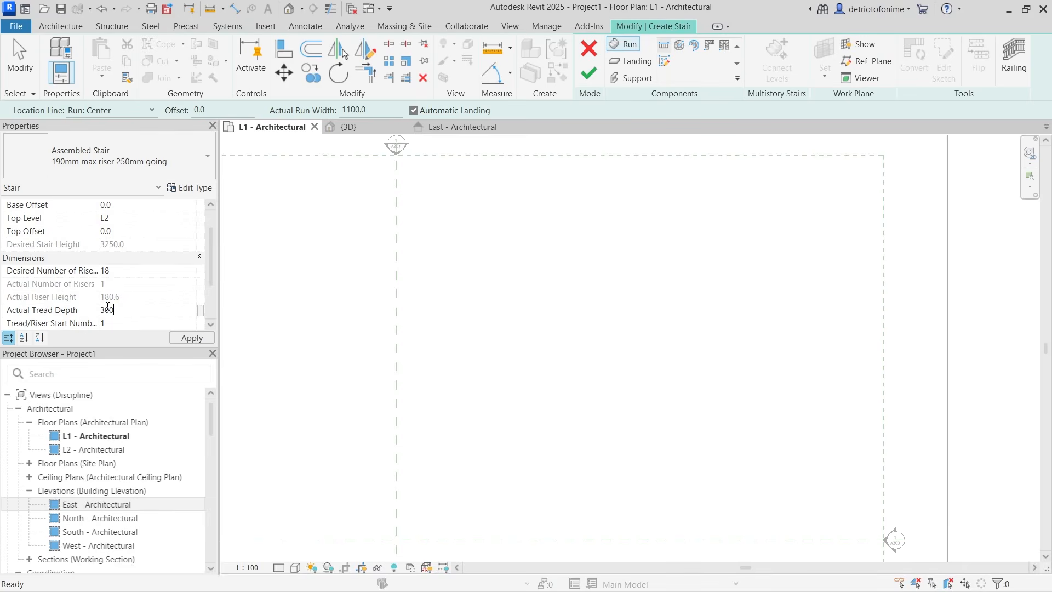
key(Return)
scroll(216, 266, down, 3)
scroll(214, 228, up, 4)
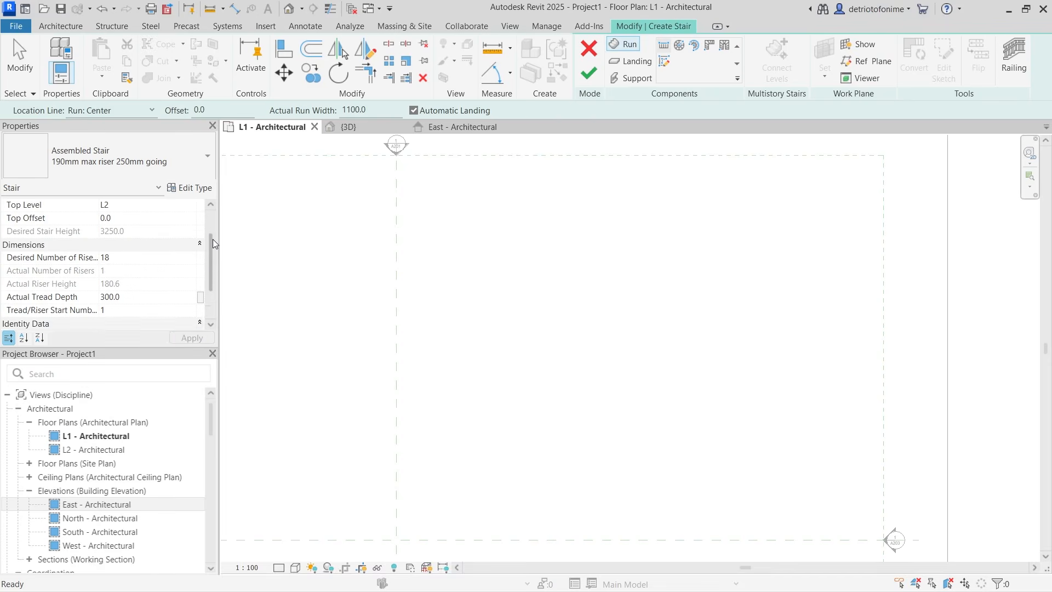
scroll(216, 241, down, 1)
scroll(214, 221, up, 1)
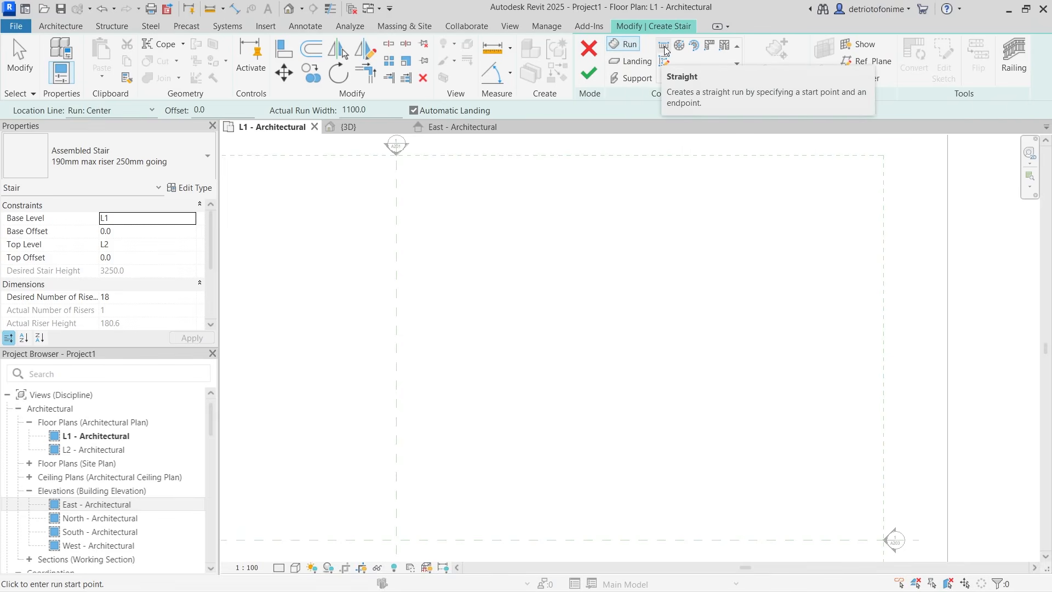
Draw a horizontal straight stair run with all 18 risers and check it in the 3D view.
click(519, 250)
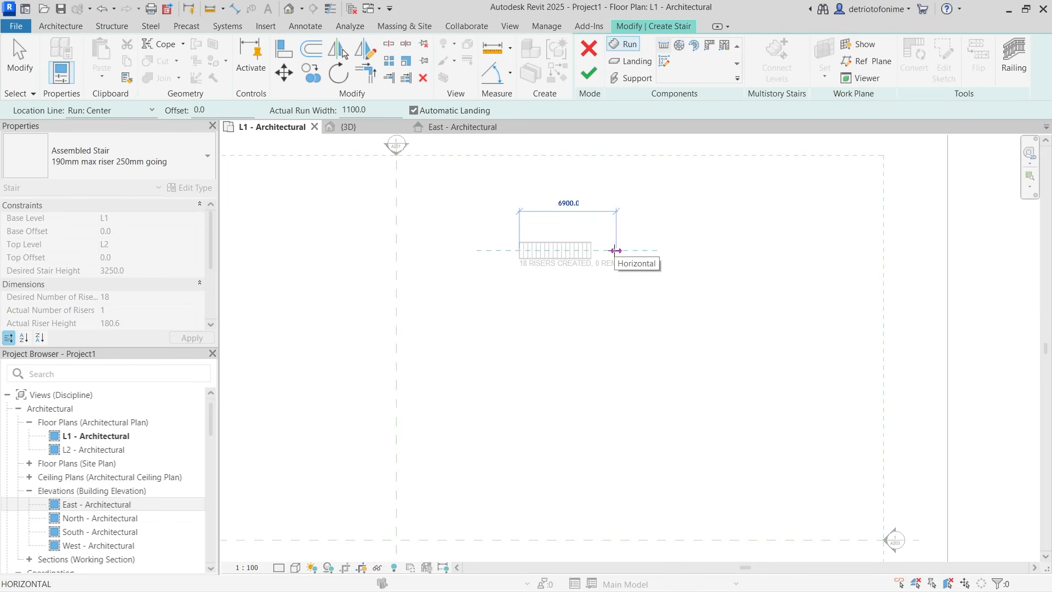
scroll(594, 246, up, 1)
scroll(595, 246, up, 4)
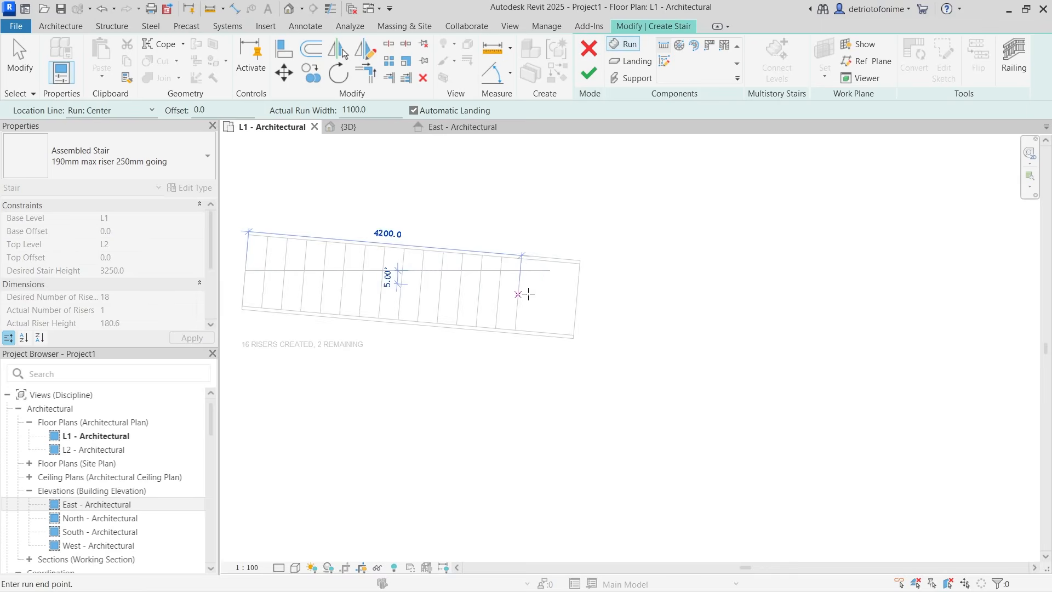
click(584, 270)
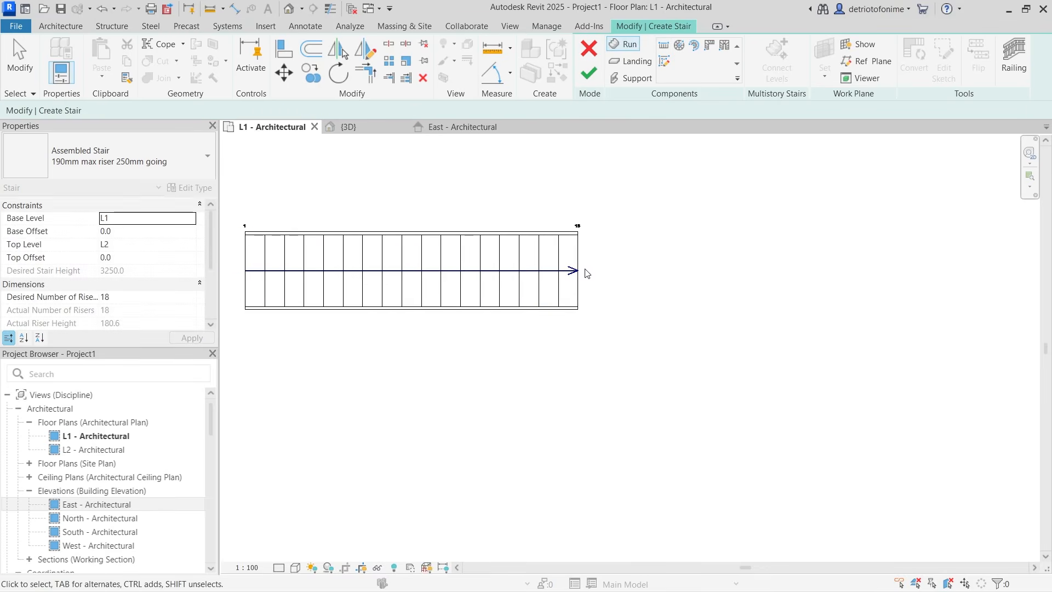
click(348, 128)
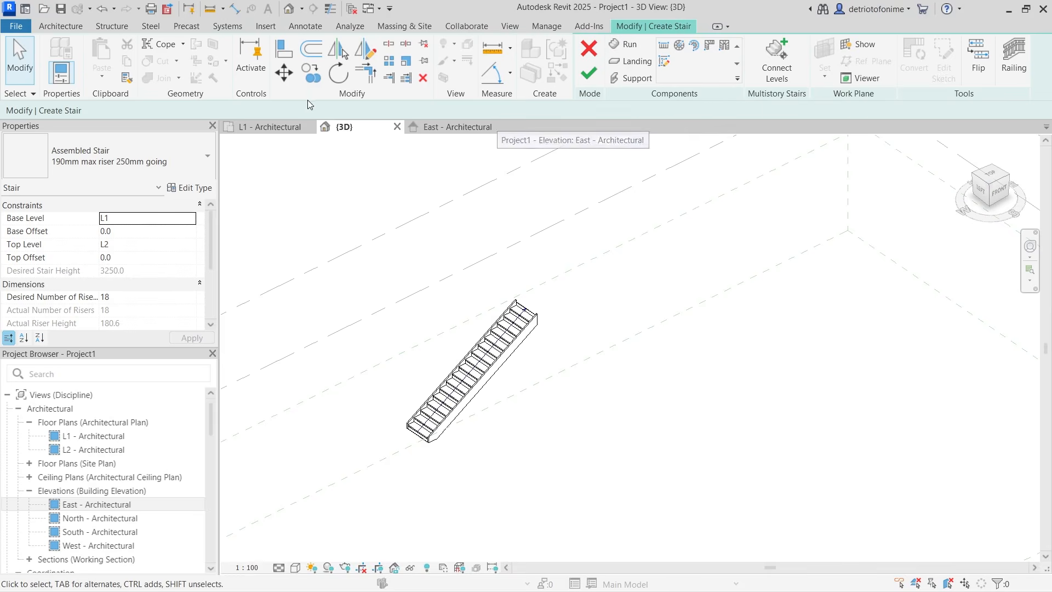
click(270, 126)
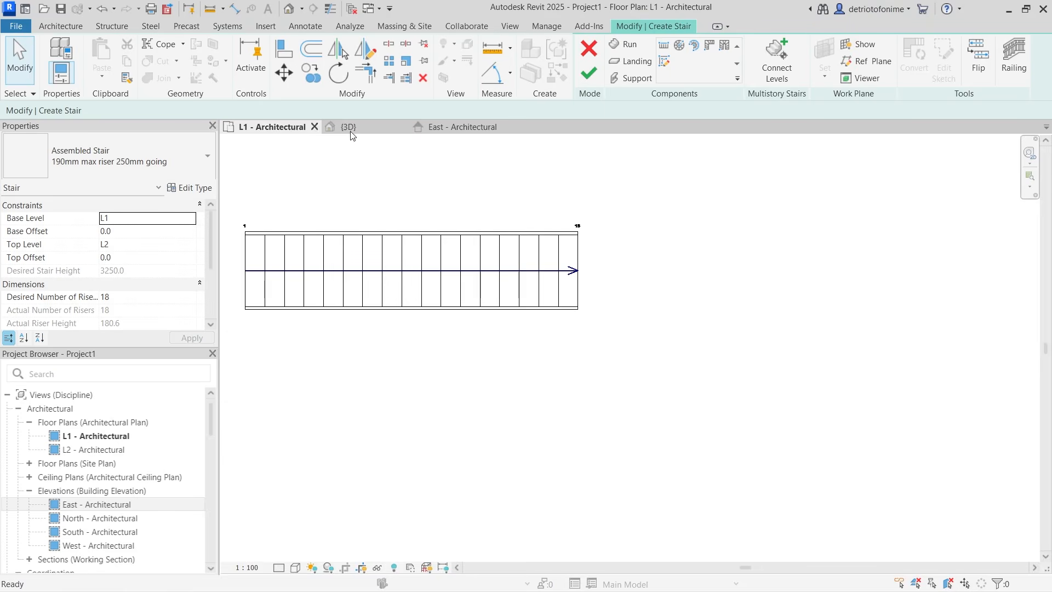
Try a full-step spiral run below the straight run, and discard the whole stair edit.
click(678, 48)
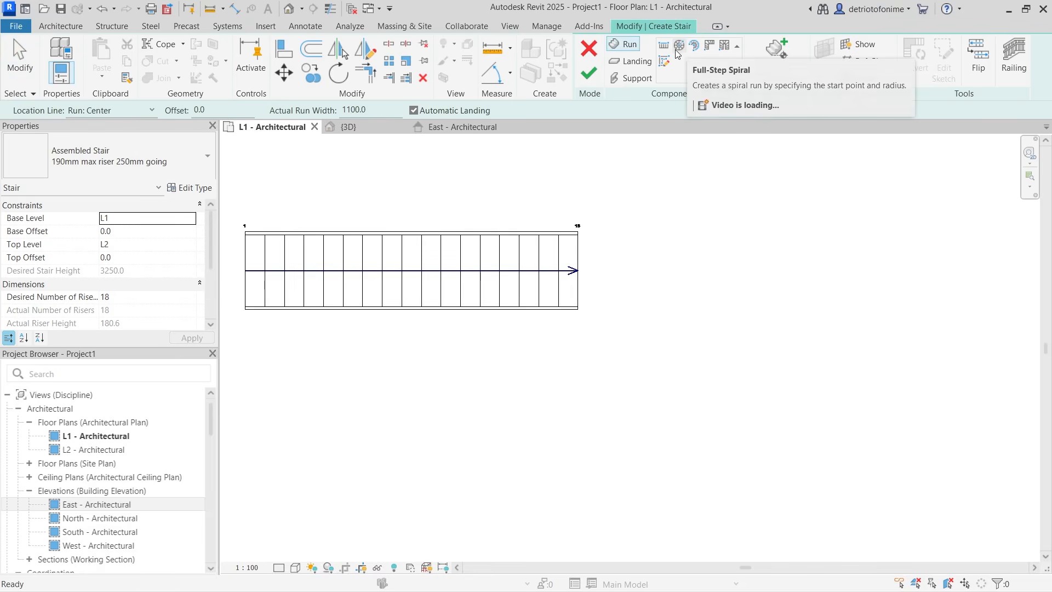
click(678, 52)
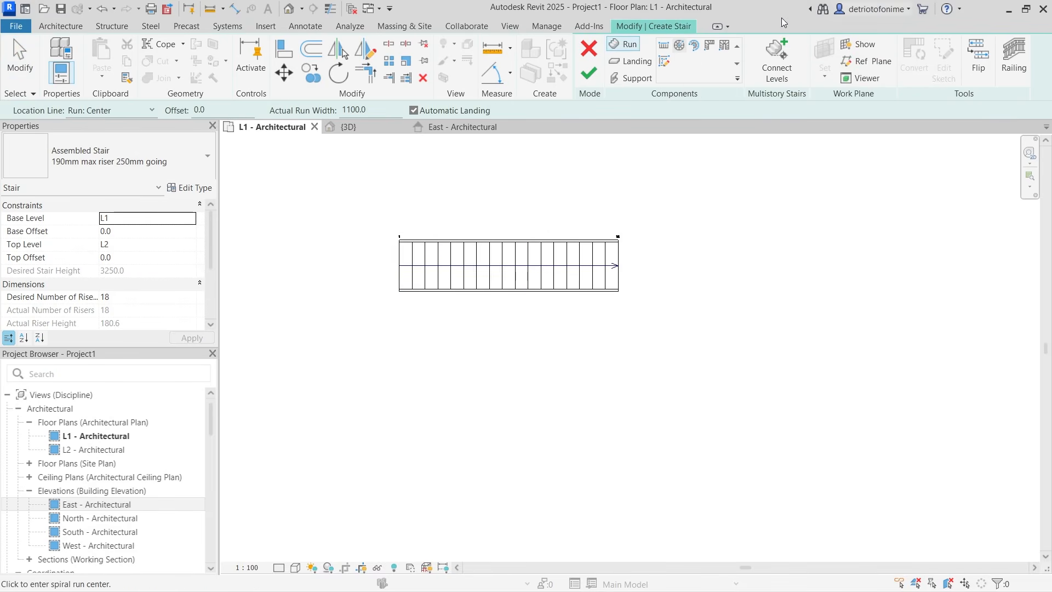
click(438, 410)
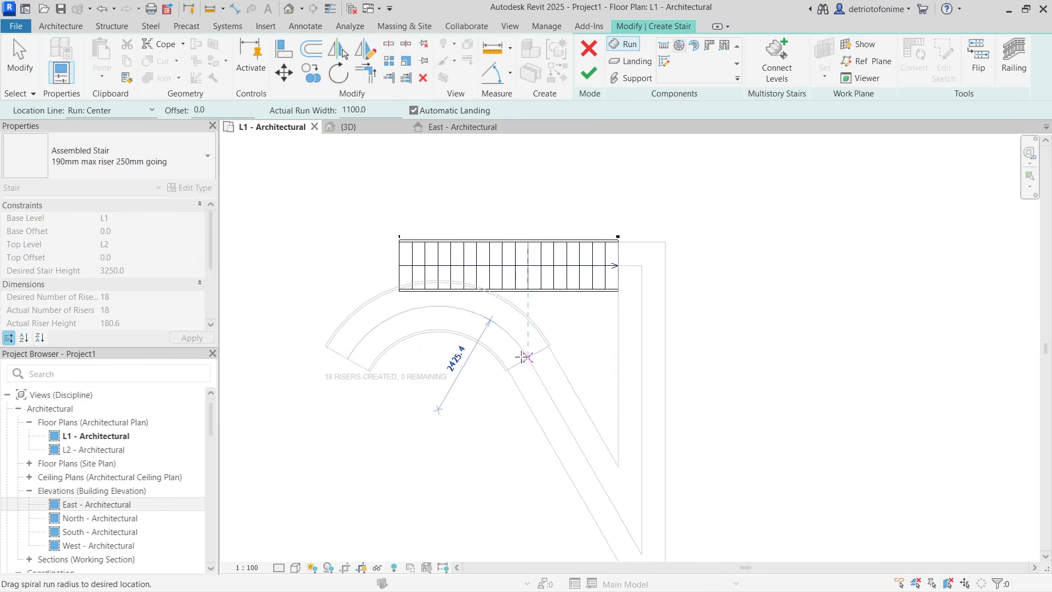
key(Escape)
key(Escape)
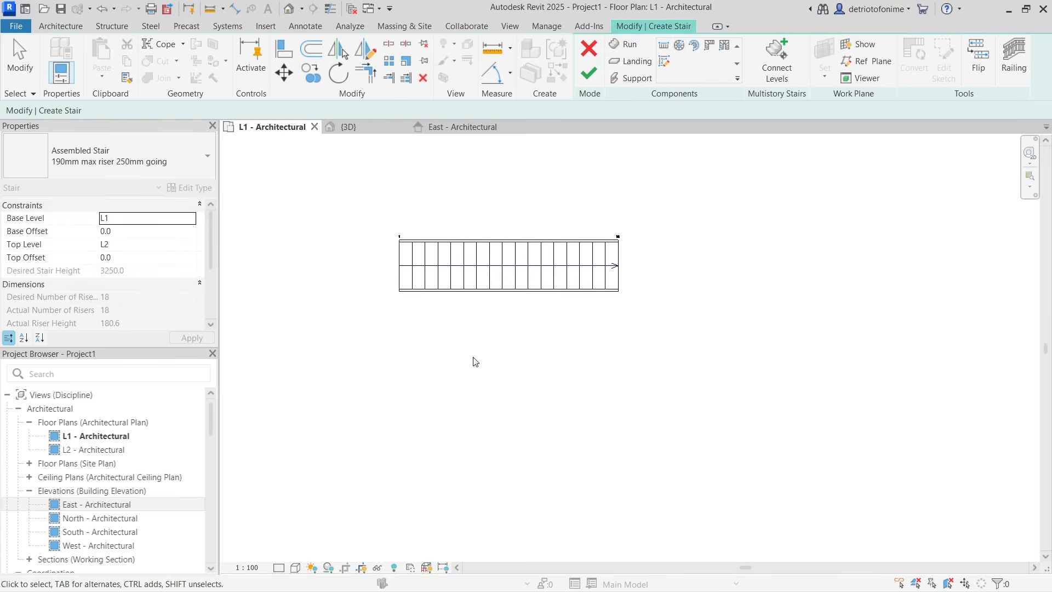
click(588, 51)
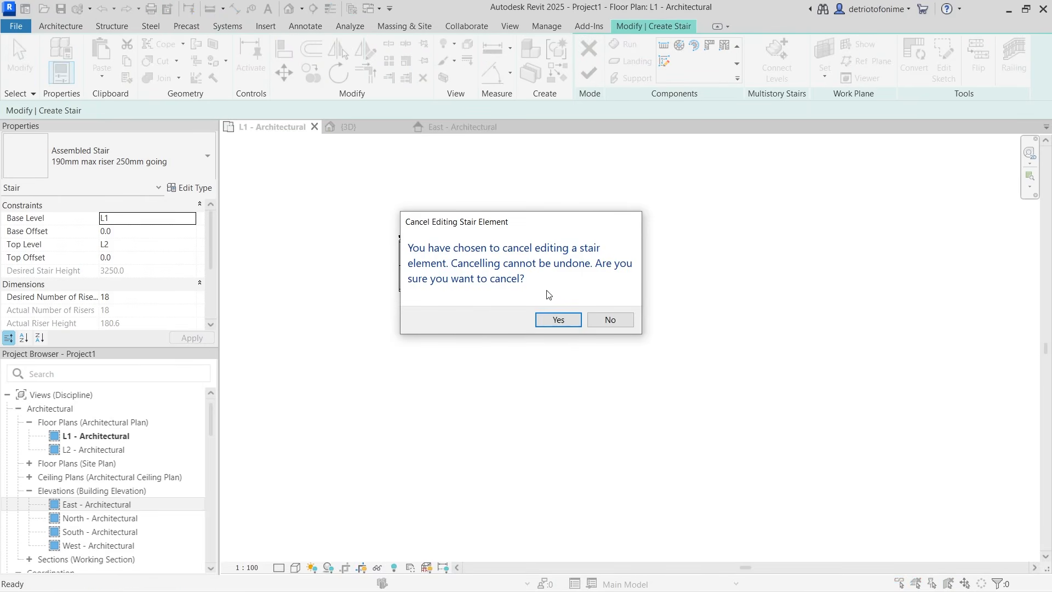
click(573, 321)
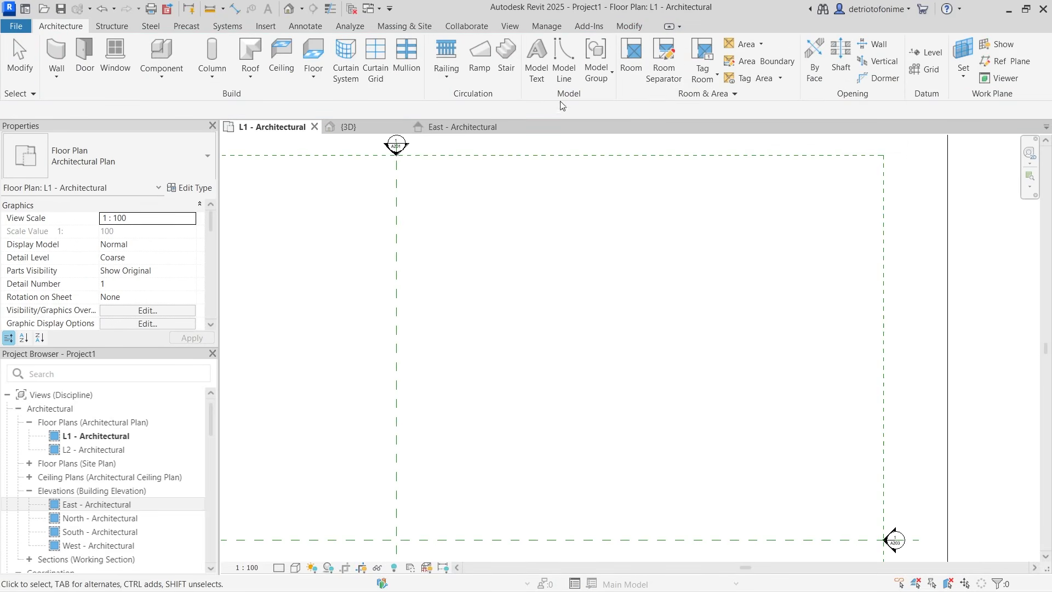
Try a center-ends spiral run with a 2400 radius in a new stair on the L1 plan.
click(503, 58)
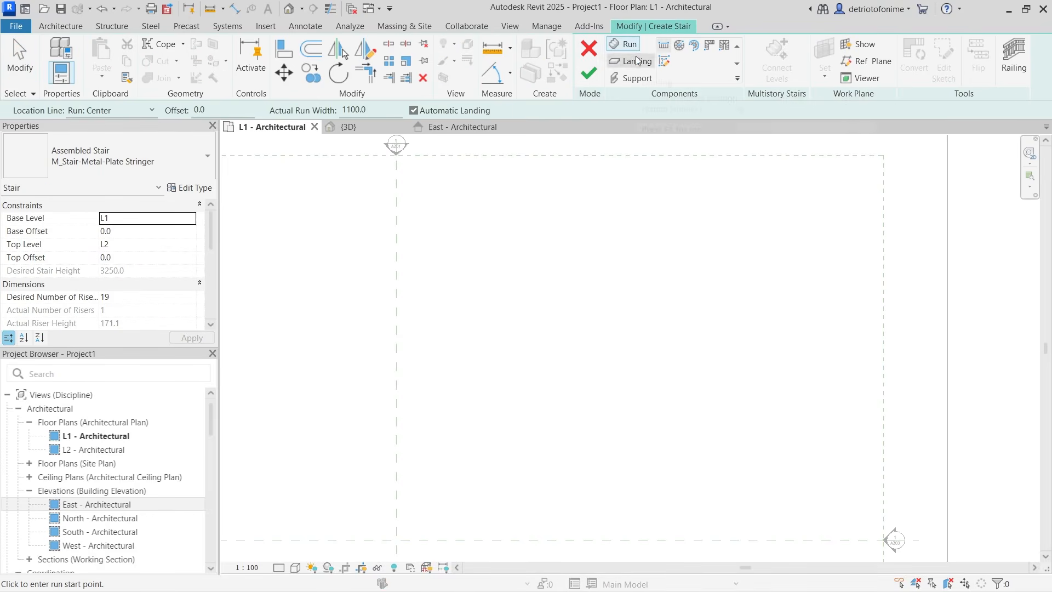
click(696, 48)
click(568, 300)
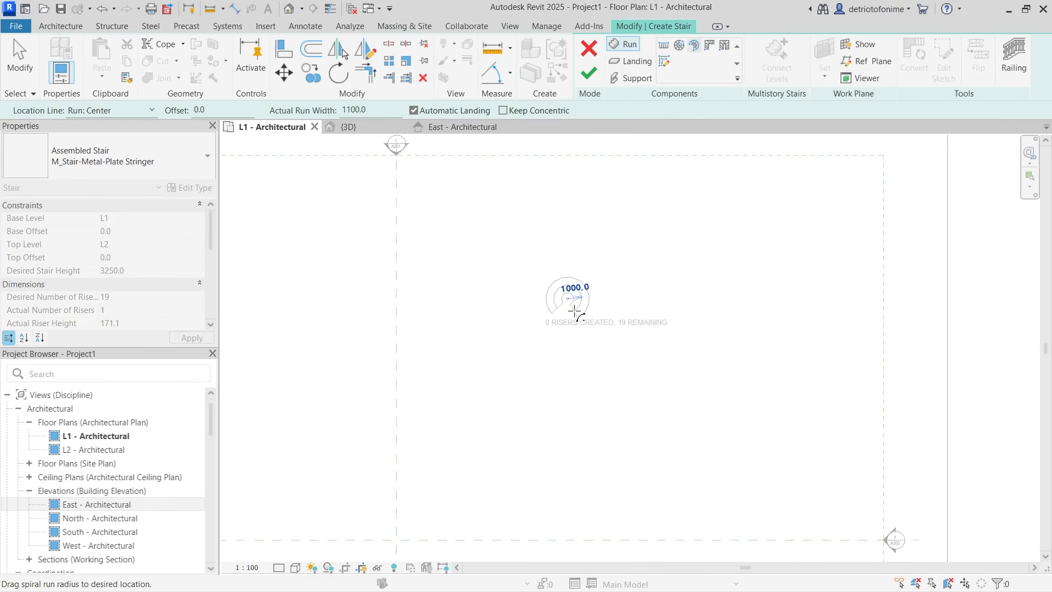
scroll(594, 301, up, 3)
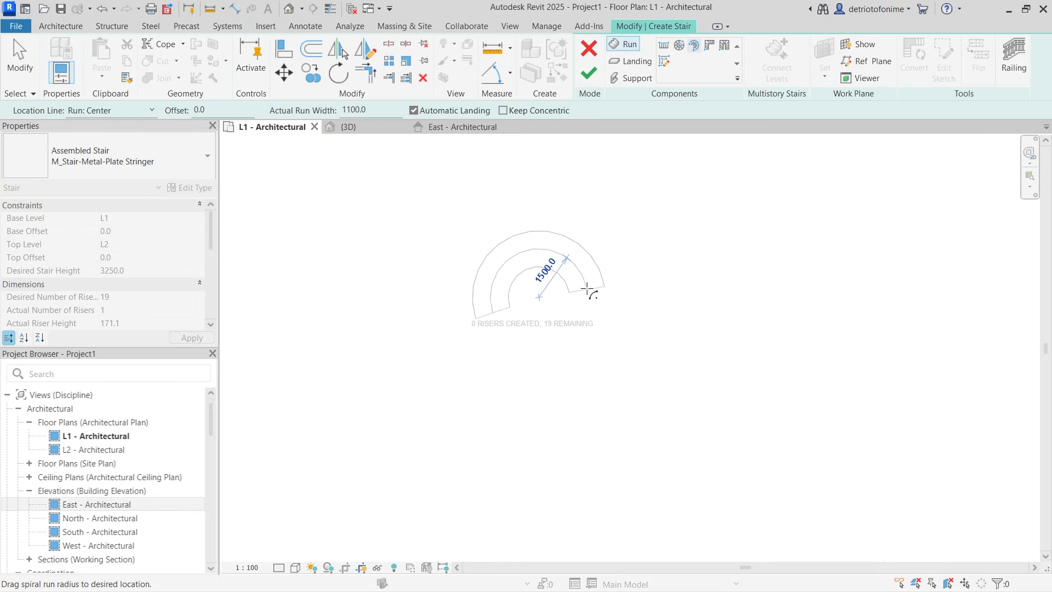
click(542, 219)
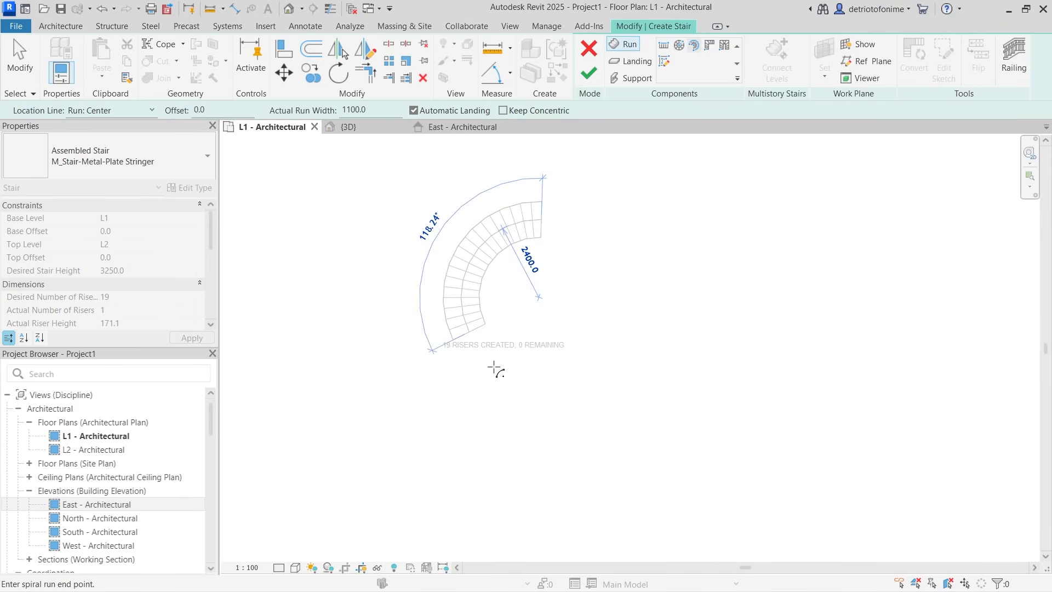
key(Escape)
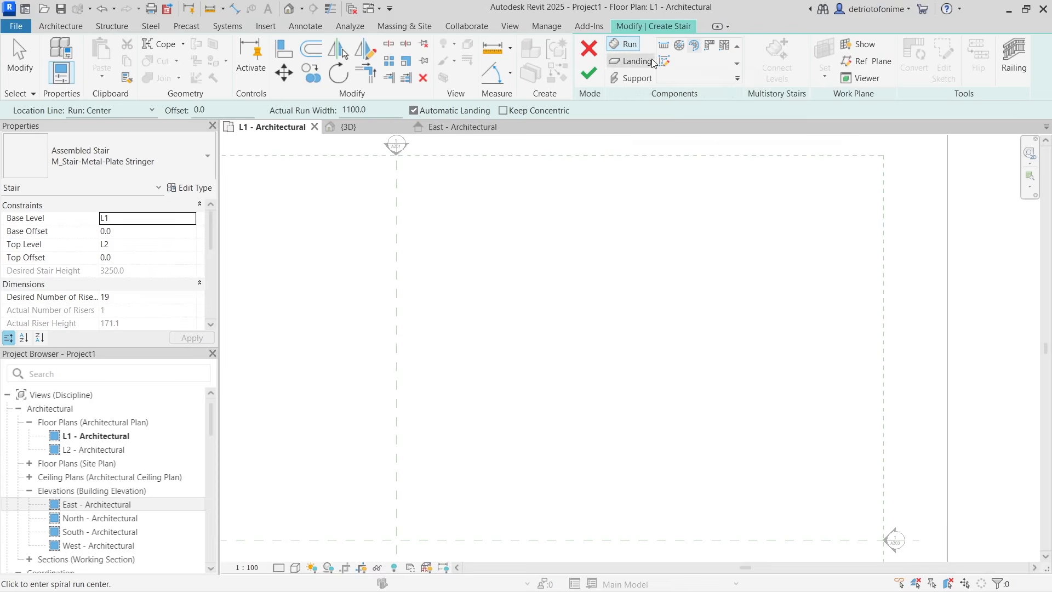
Draw a horizontal straight stair run of 10 risers, about 2475 long, in the upper part of the plan.
click(663, 50)
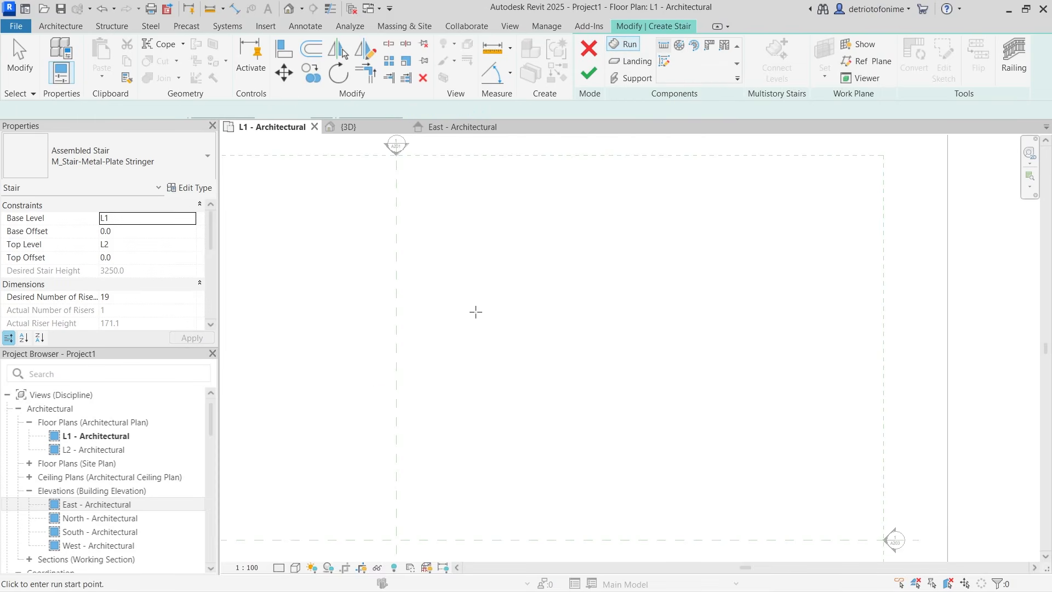
scroll(509, 257, up, 2)
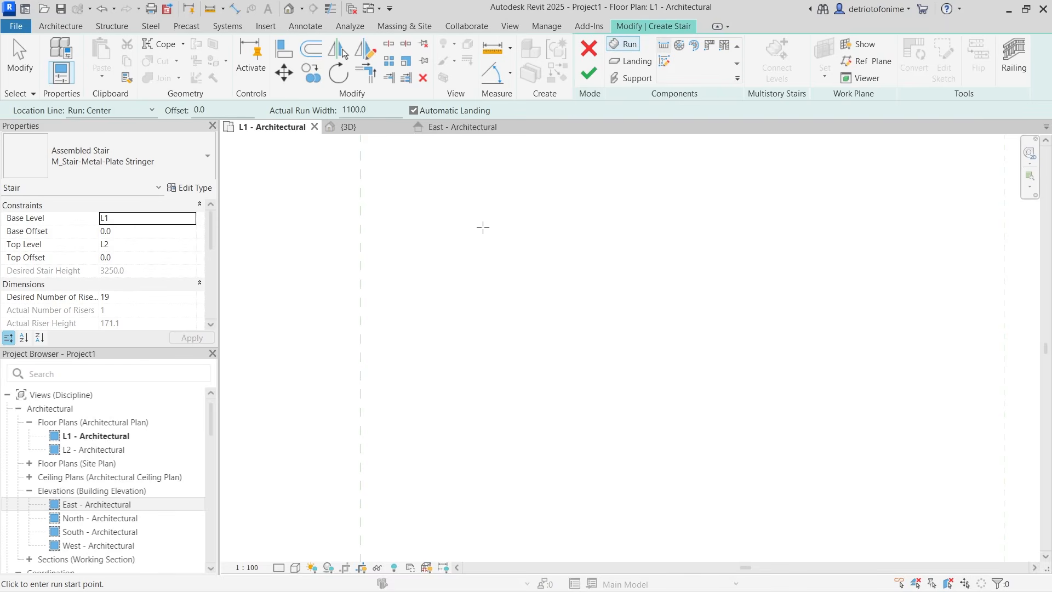
click(443, 226)
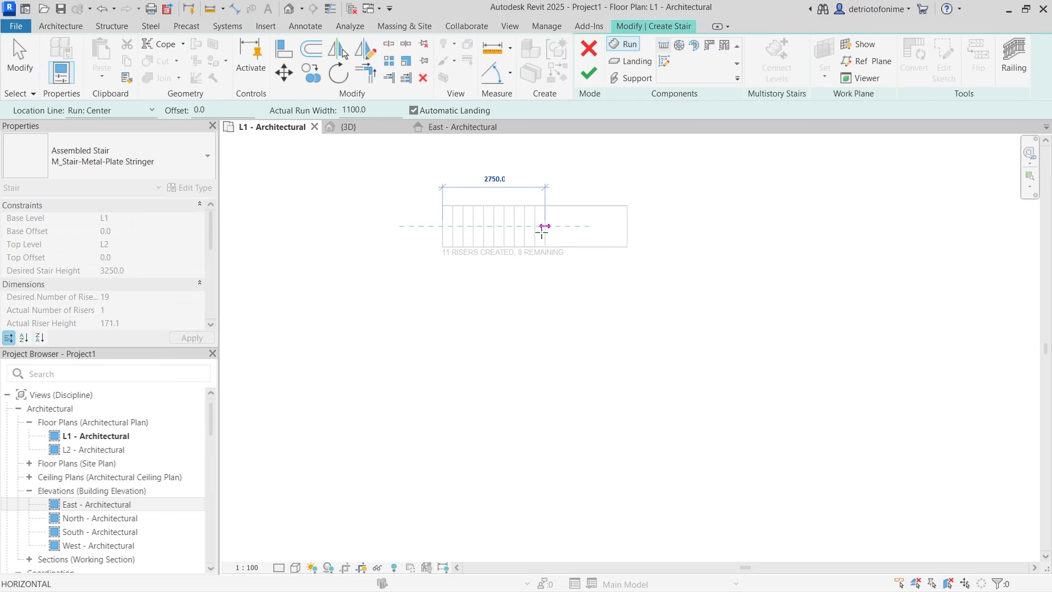
click(535, 227)
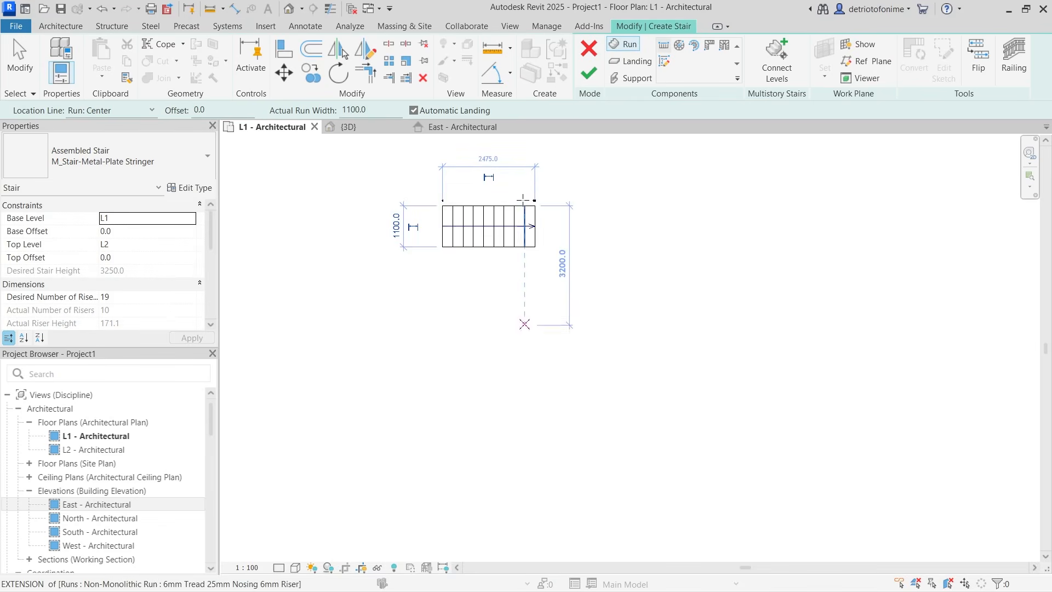
Draw a parallel return run with the remaining 9 risers below the first, its start 2200 from the first run's upper edge, with automatic landing.
scroll(533, 273, up, 1)
scroll(534, 273, up, 1)
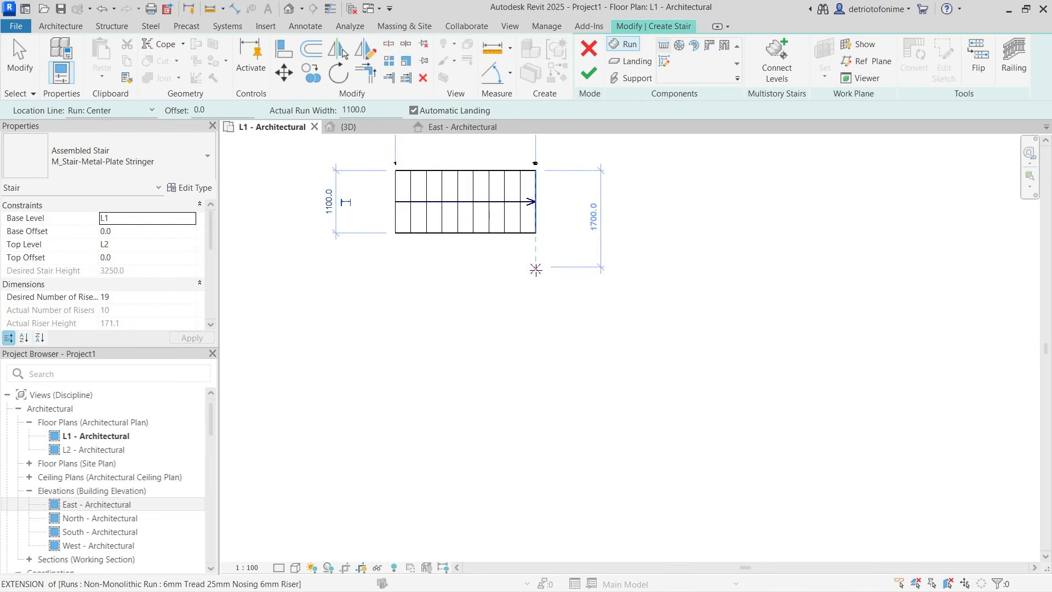
click(535, 265)
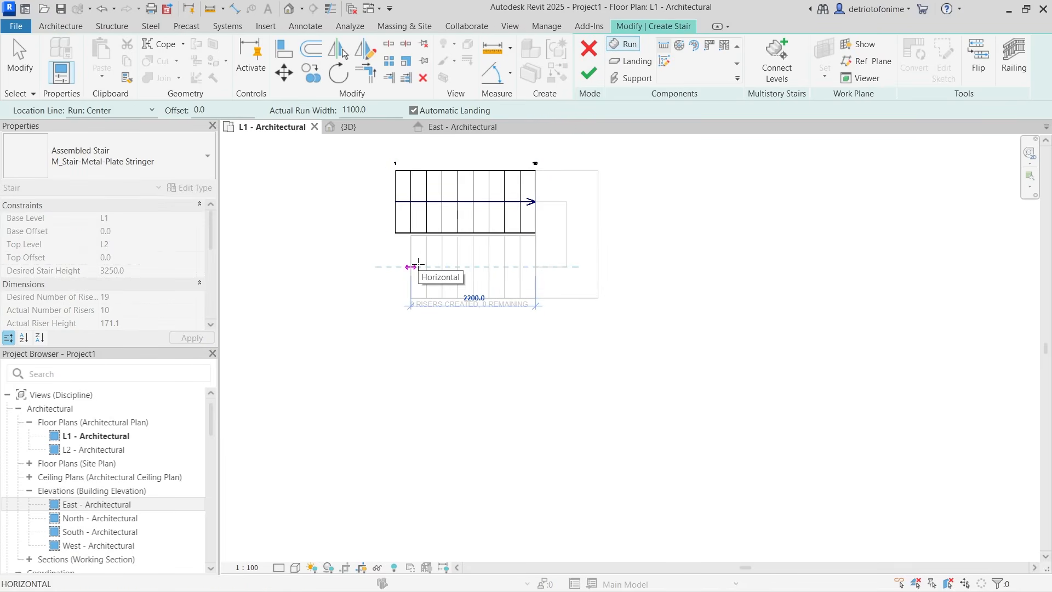
key(Escape)
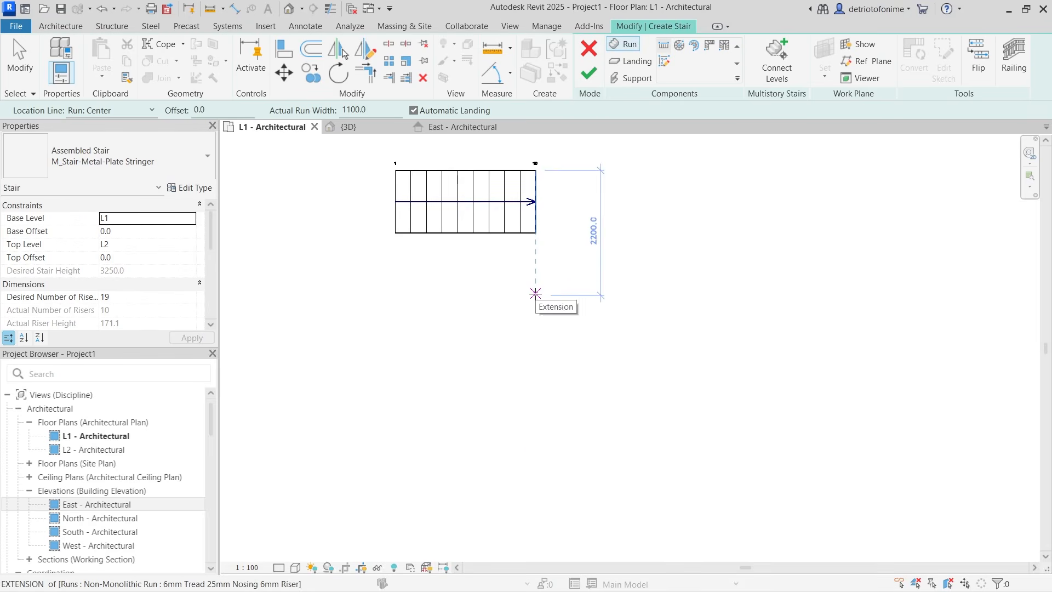
click(536, 294)
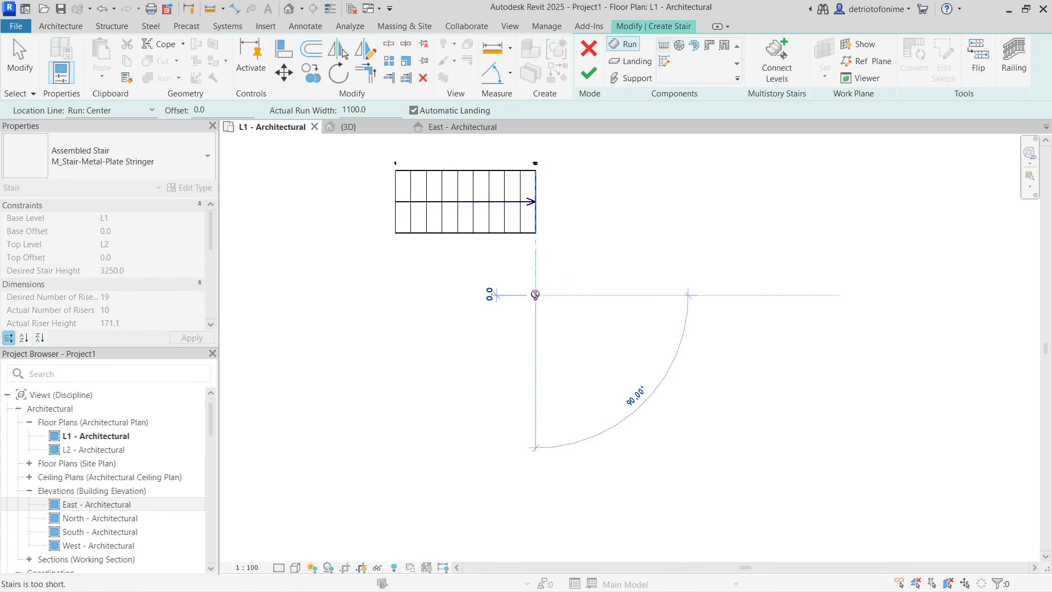
click(412, 294)
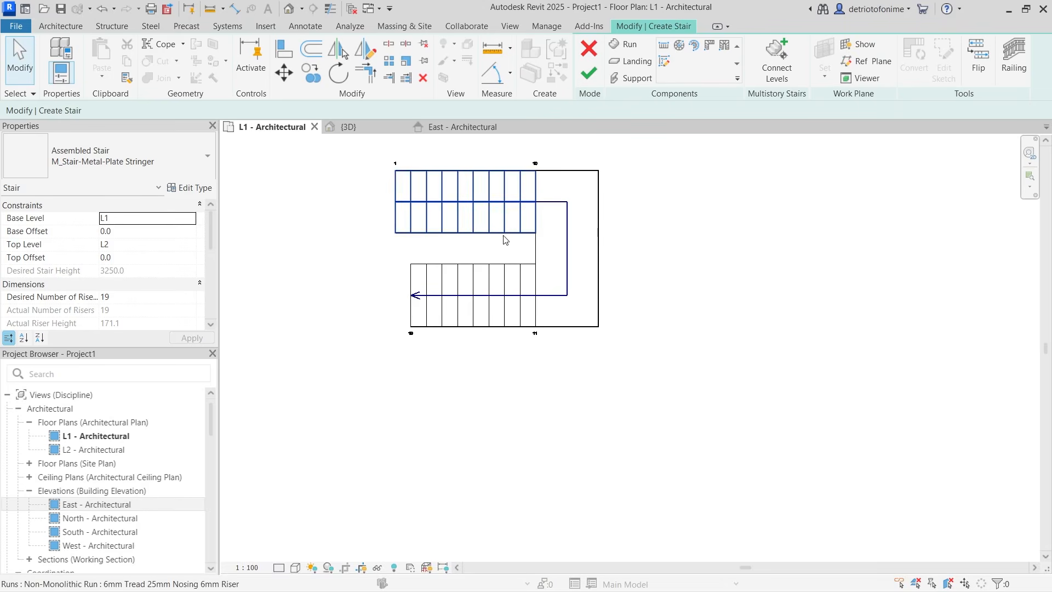
click(631, 77)
key(Escape)
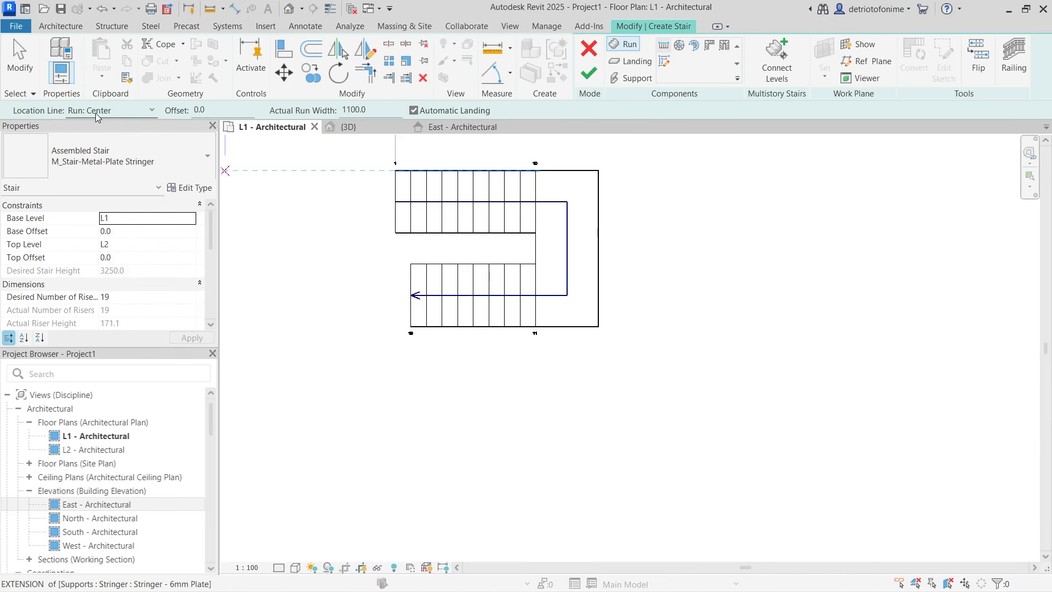
click(136, 113)
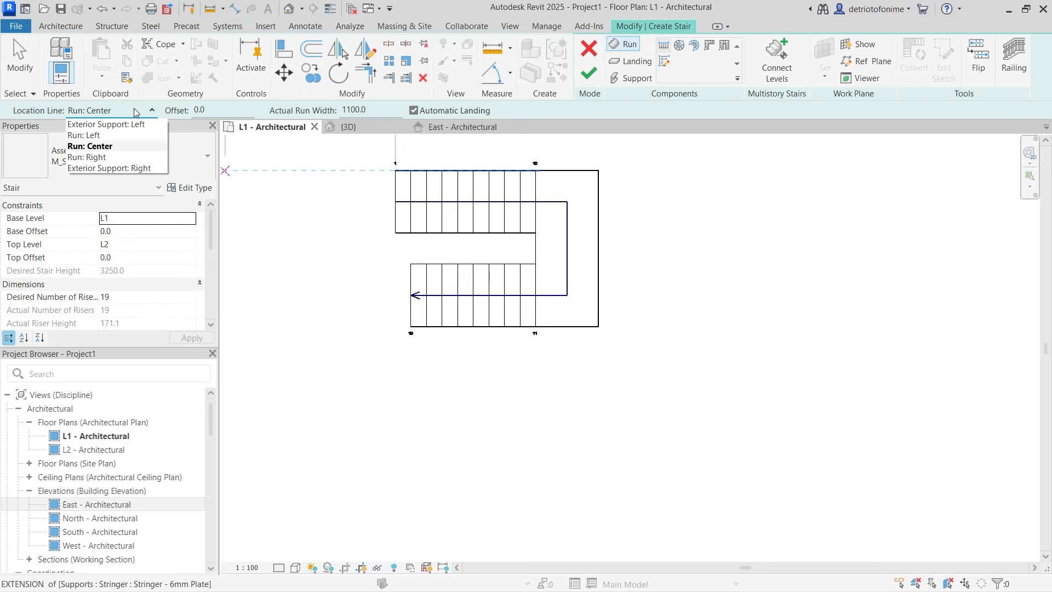
click(195, 110)
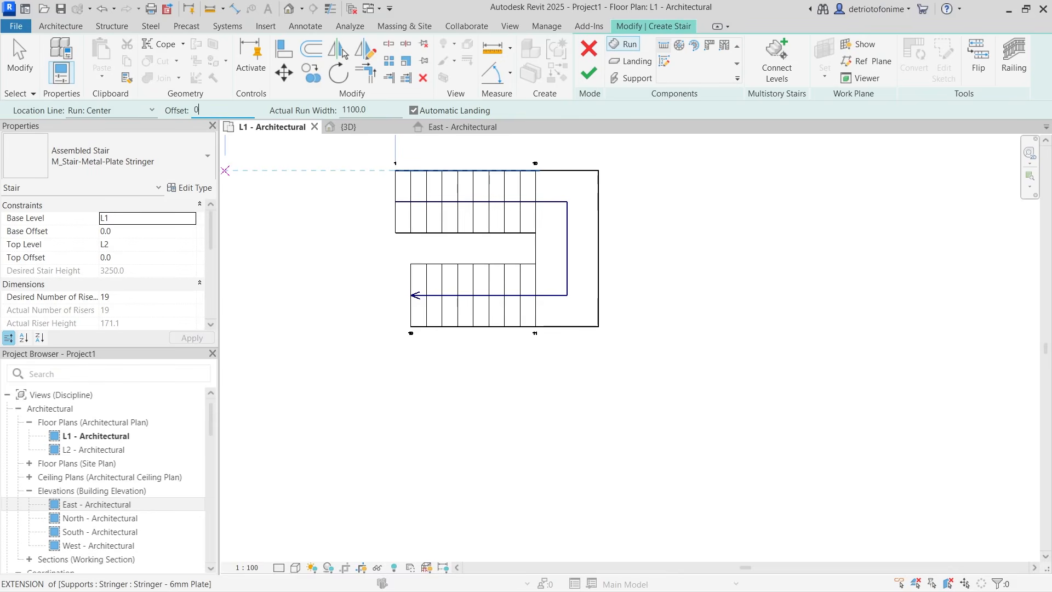
Examine the U-shaped stair in the 3D view and in the East and North elevations.
click(349, 127)
scroll(245, 484, up, 5)
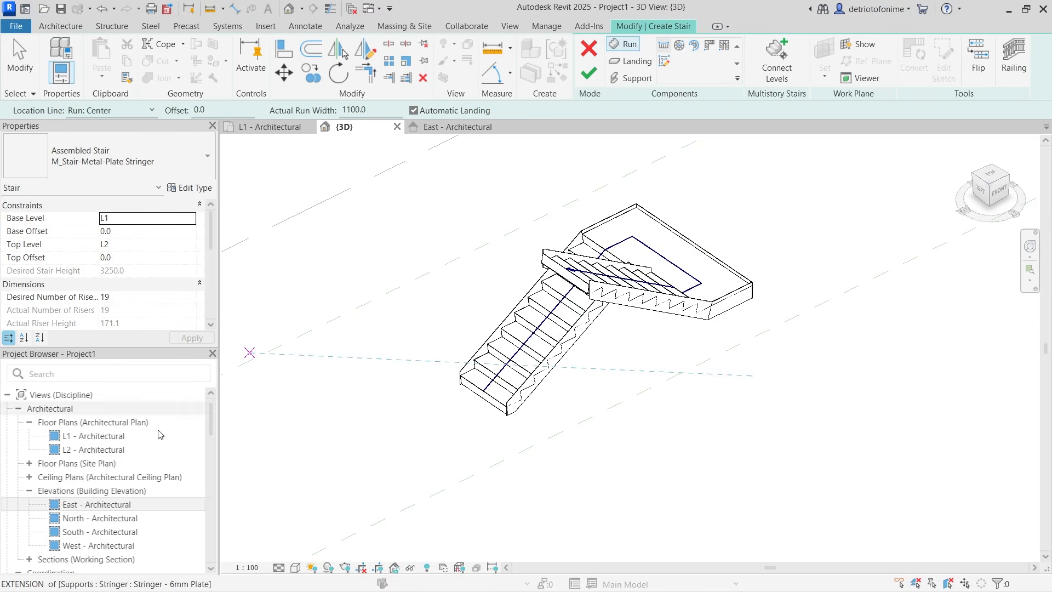
click(438, 127)
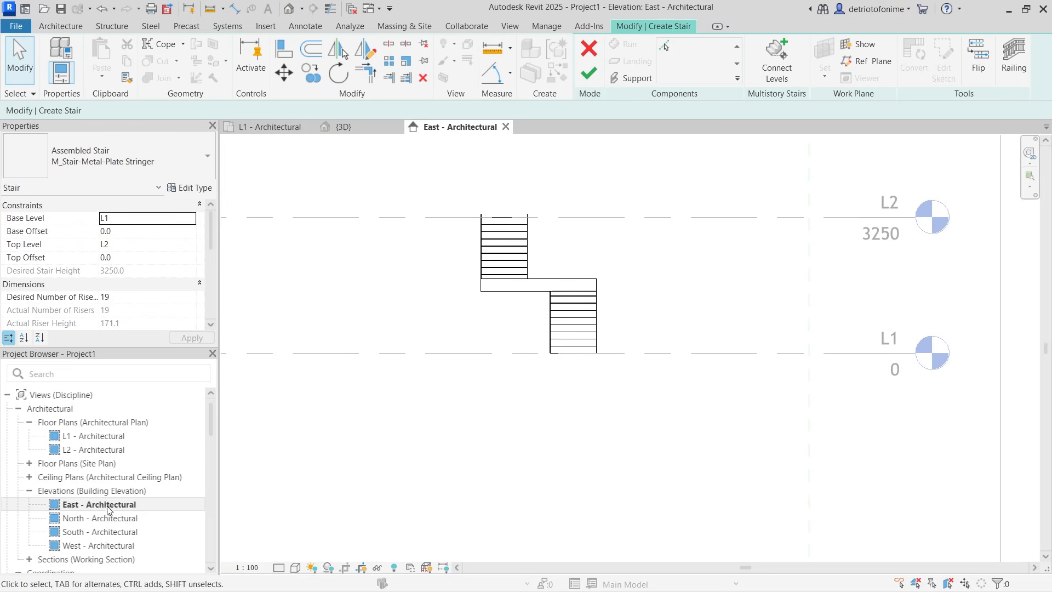
click(90, 521)
double_click(90, 518)
scroll(553, 447, up, 3)
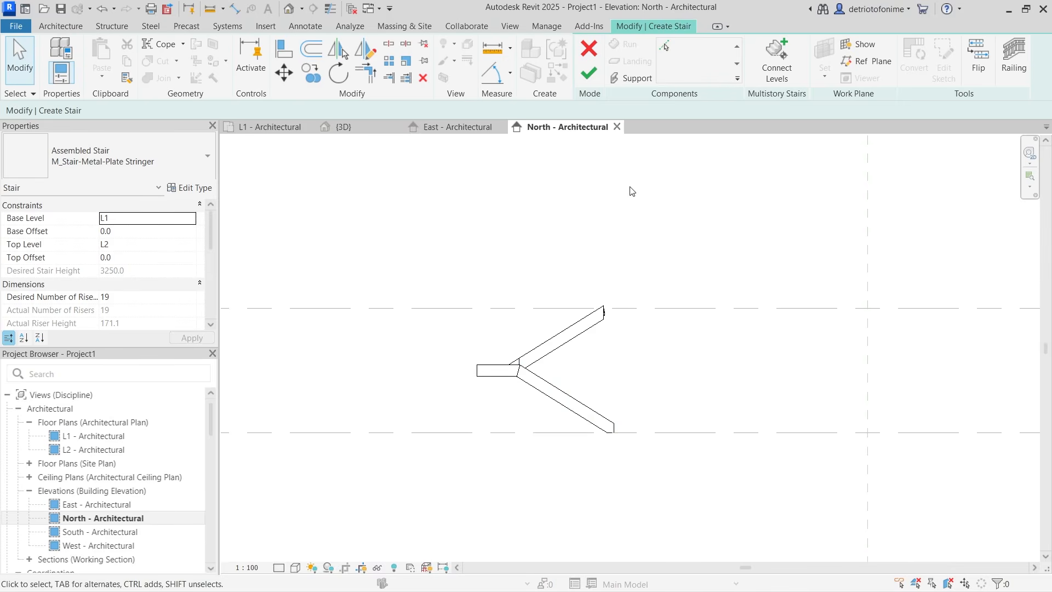
Discard the U-shaped stair edit.
click(589, 48)
click(558, 319)
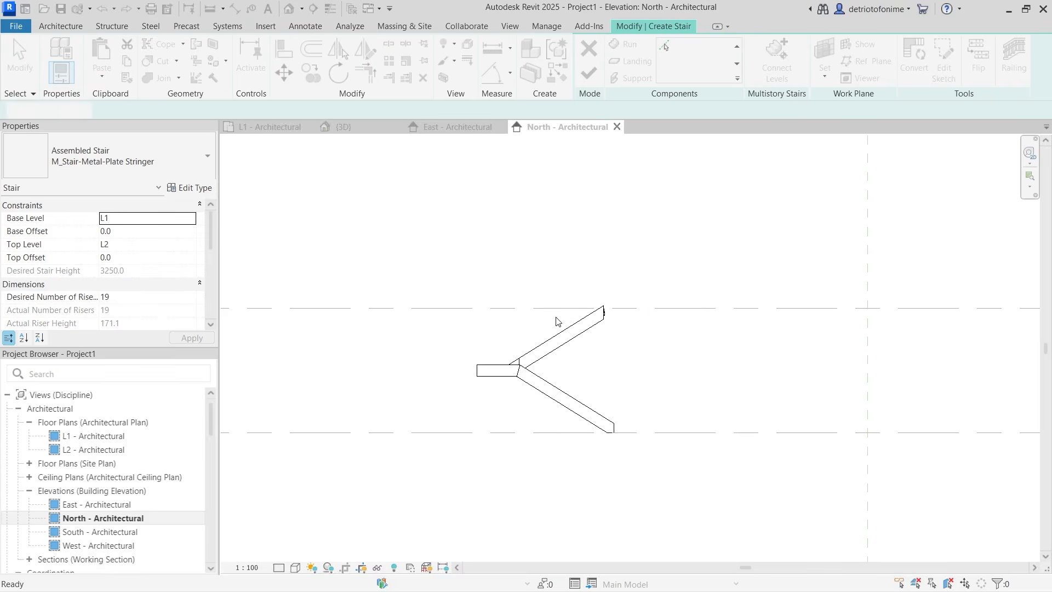
key(Return)
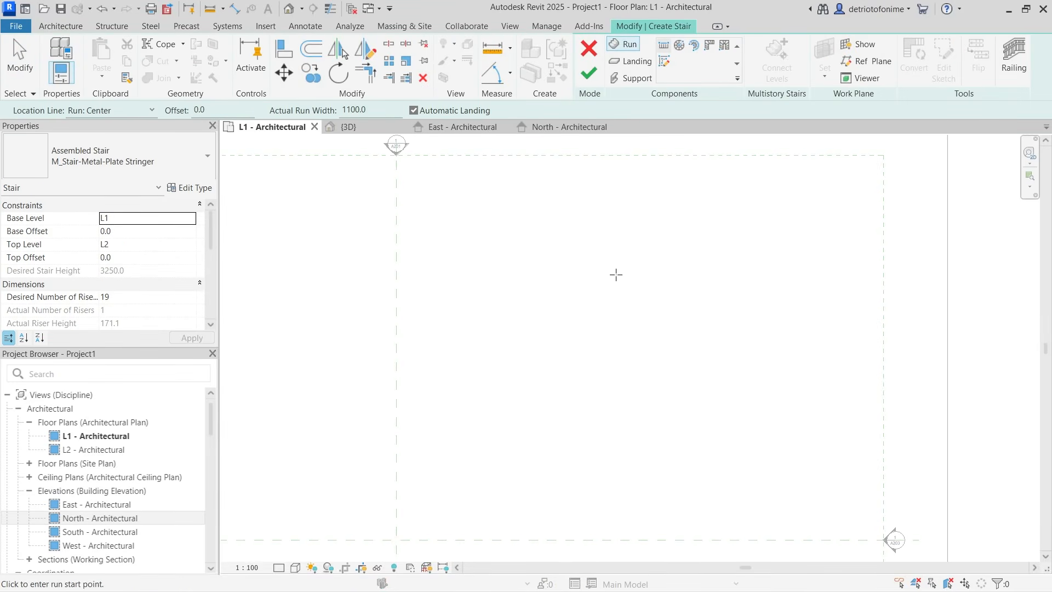
Start a sketched run in a new stair on the L1 plan and draw a horizontal boundary line 3100 long.
click(666, 61)
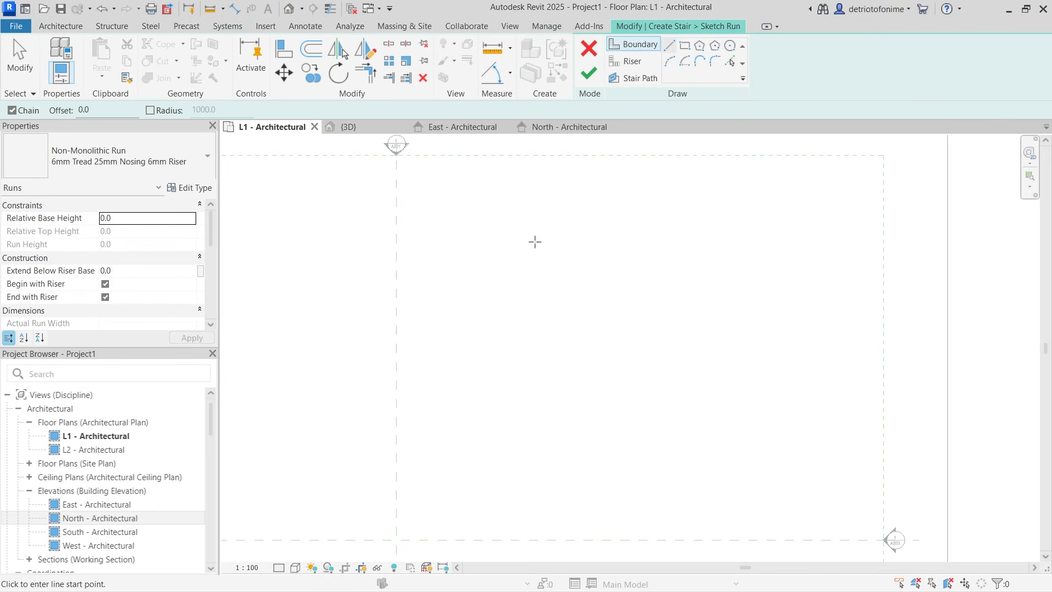
click(536, 239)
scroll(614, 238, up, 5)
scroll(614, 239, down, 5)
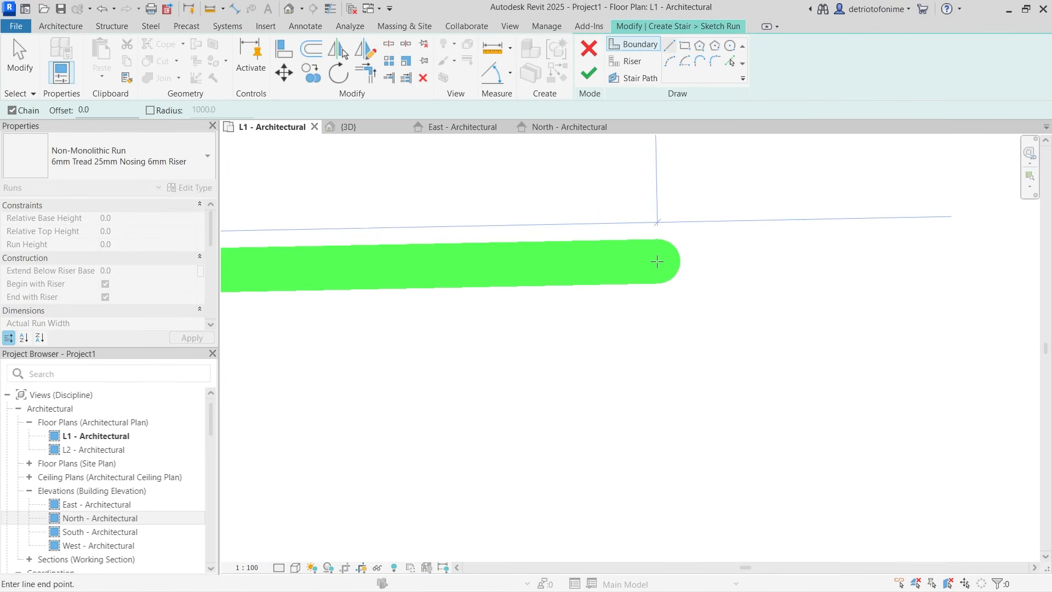
scroll(422, 269, up, 3)
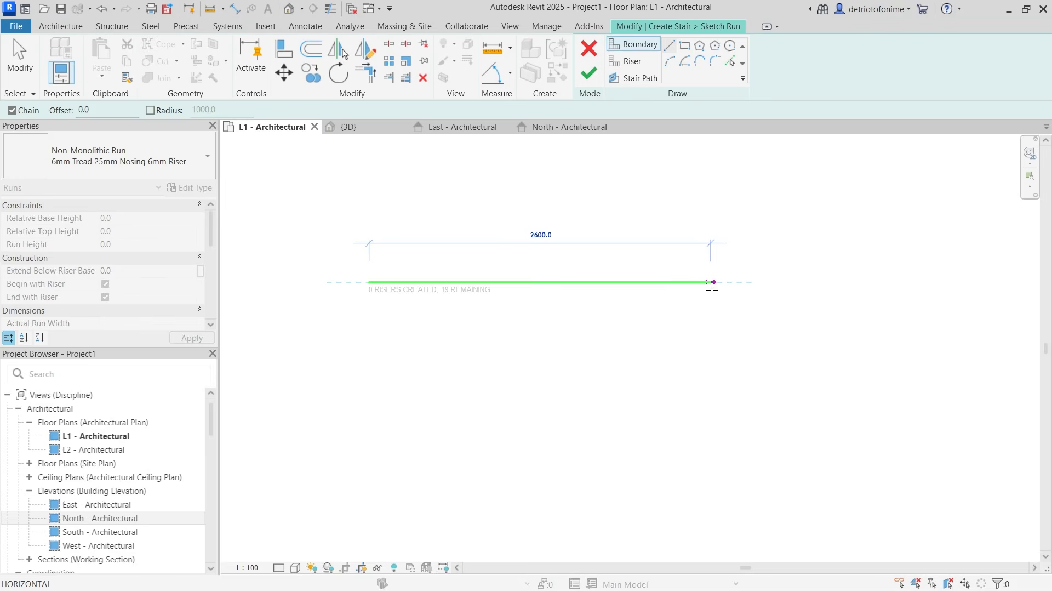
text(31)
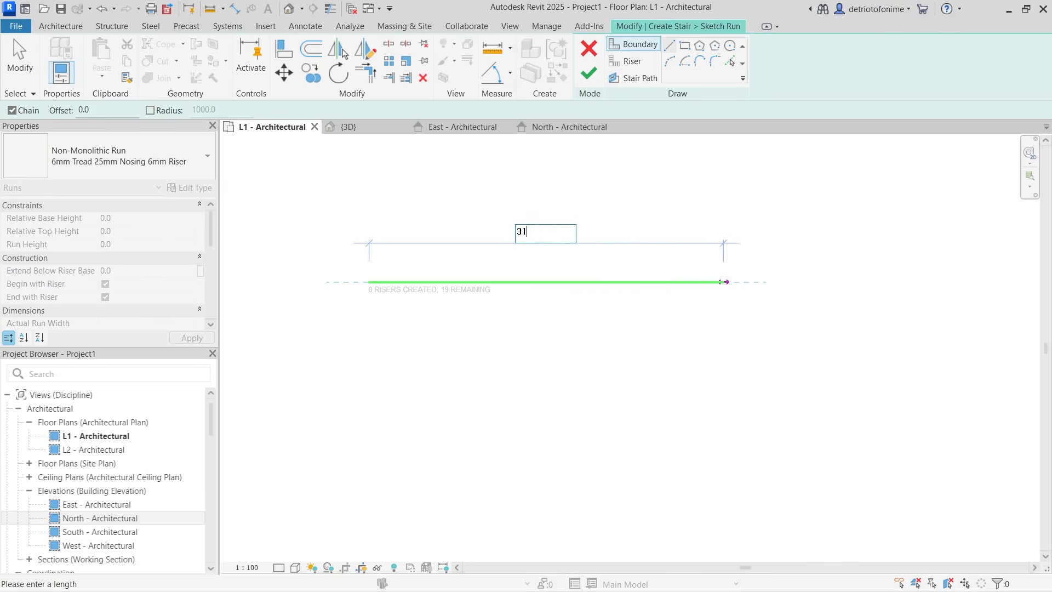
text(00)
key(Return)
scroll(701, 376, down, 2)
key(Escape)
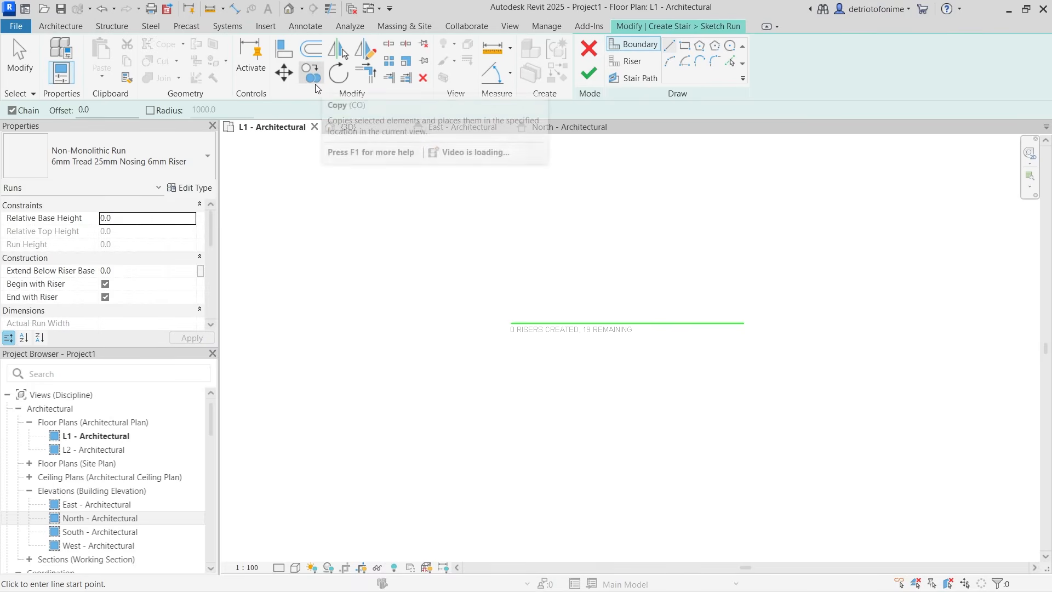
Offset copies of the boundary line upward in succession by 1200, 600 and 1200, each from the newest line.
click(311, 49)
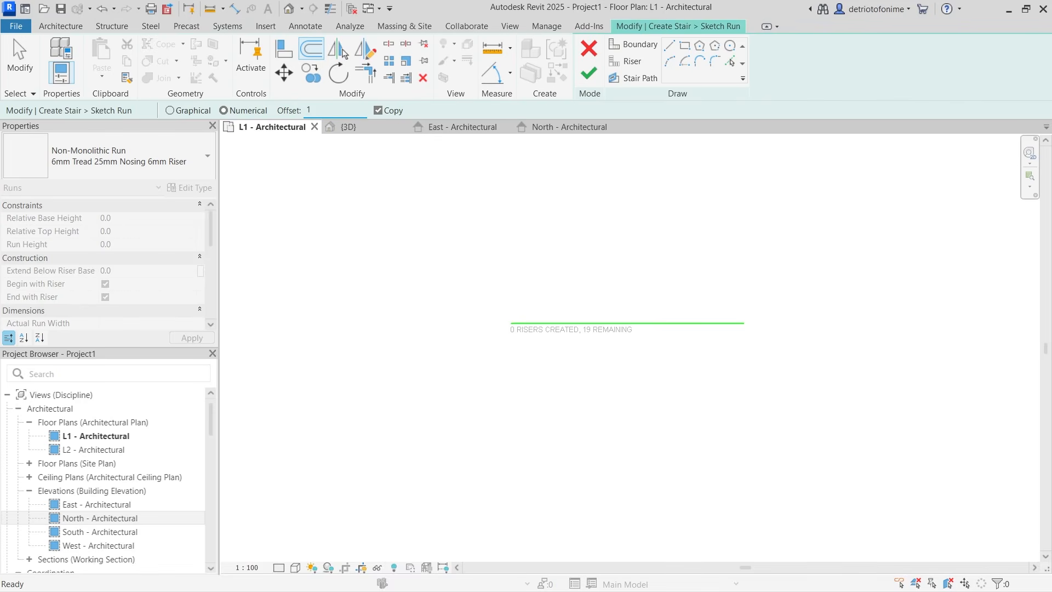
click(591, 325)
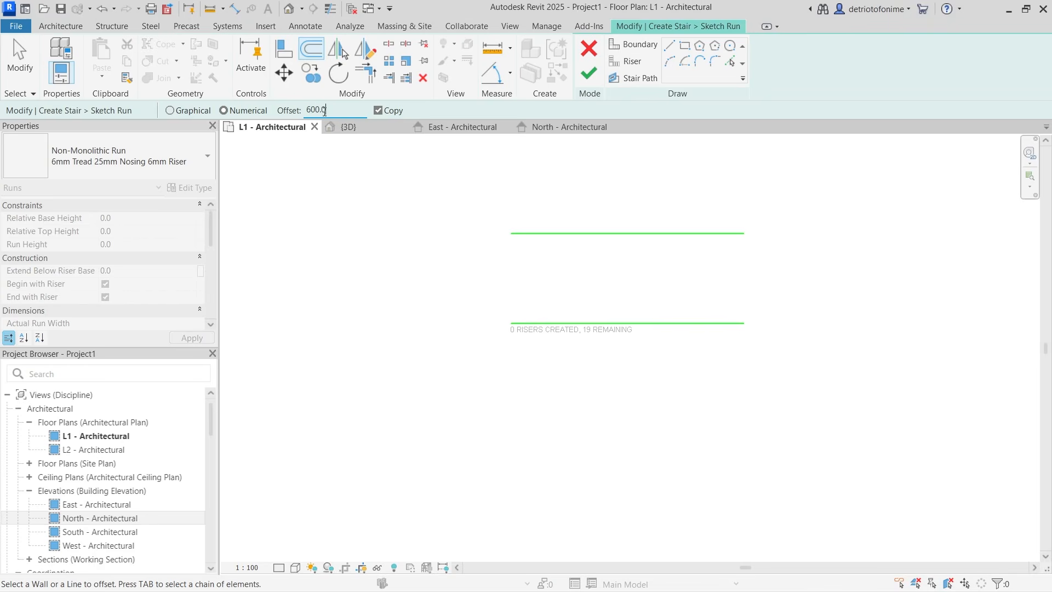
click(571, 228)
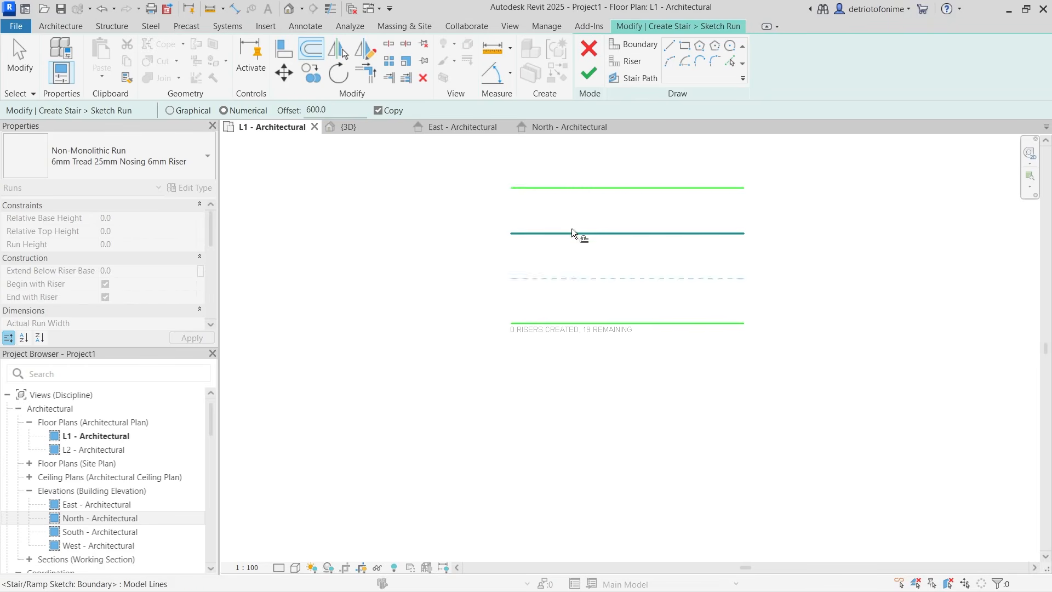
double_click(299, 109)
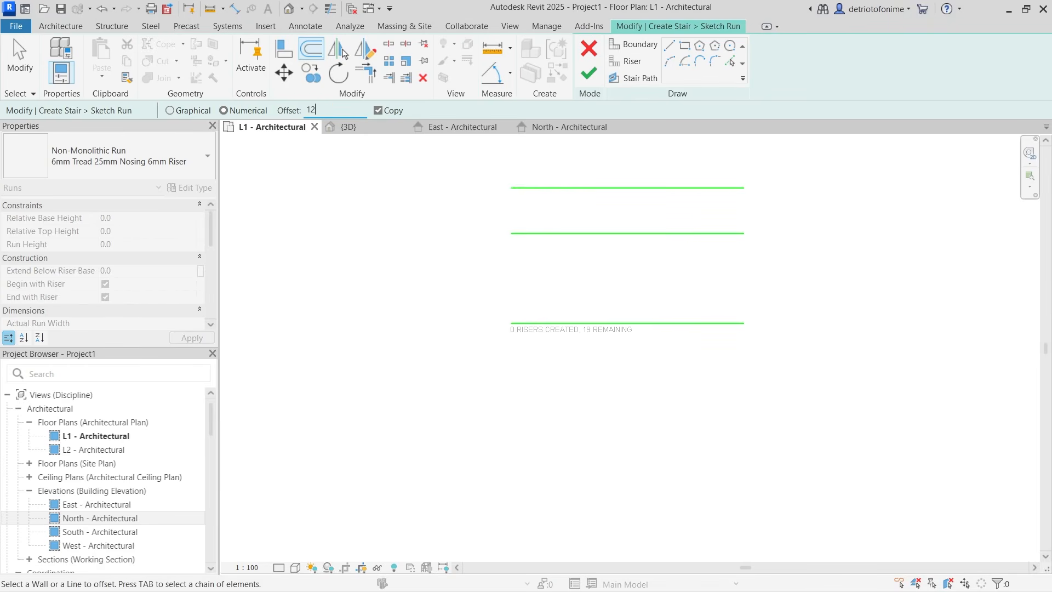
scroll(374, 339, down, 2)
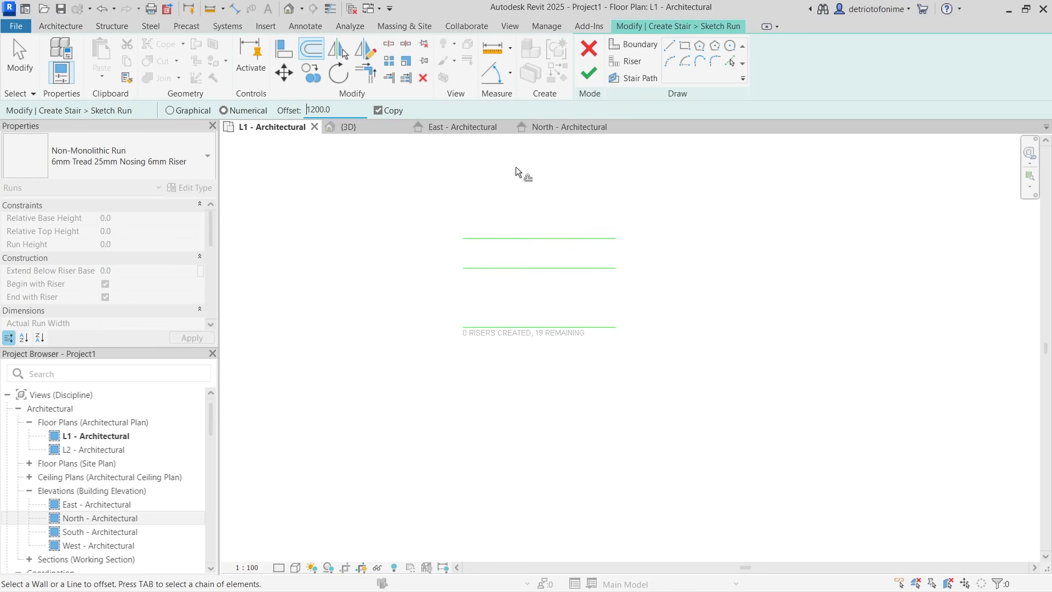
click(508, 236)
Extend the outer boundary lines 1300 leftward, join their ends with a vertical line, and connect the two inner lines' left ends.
click(669, 46)
click(633, 44)
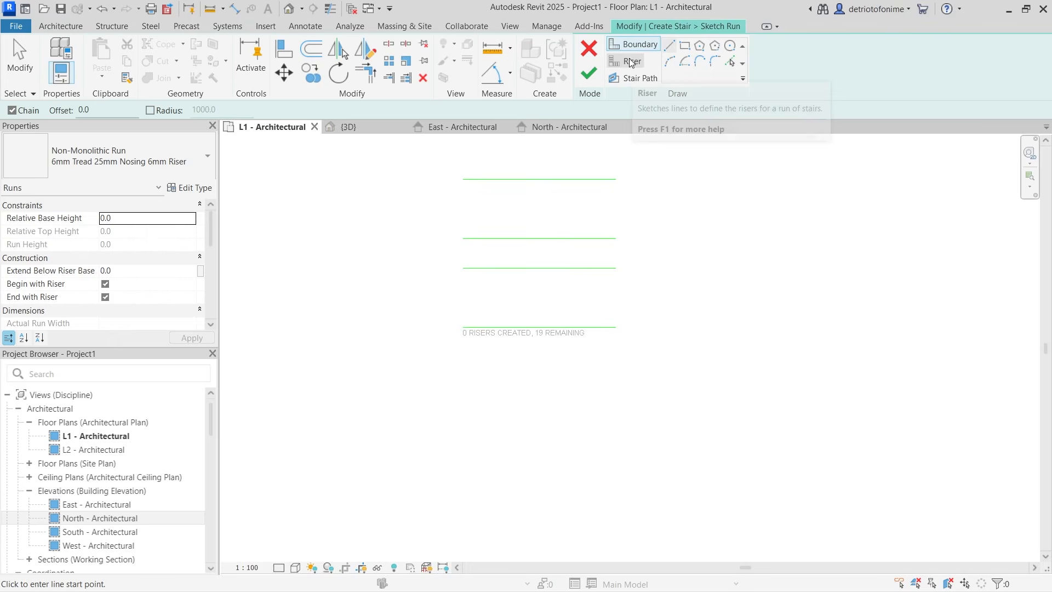
click(669, 61)
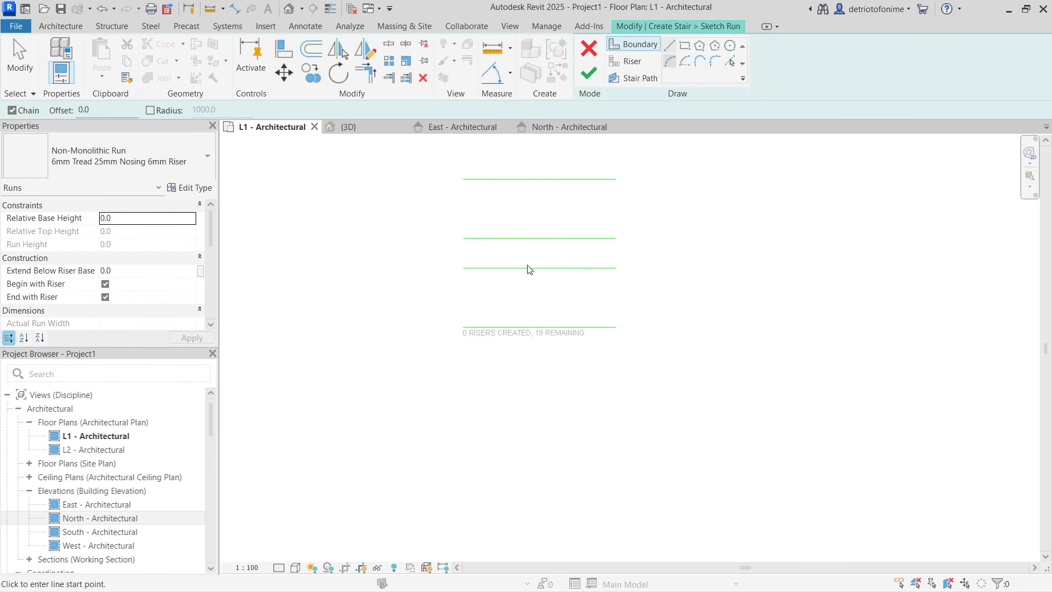
scroll(417, 332, down, 1)
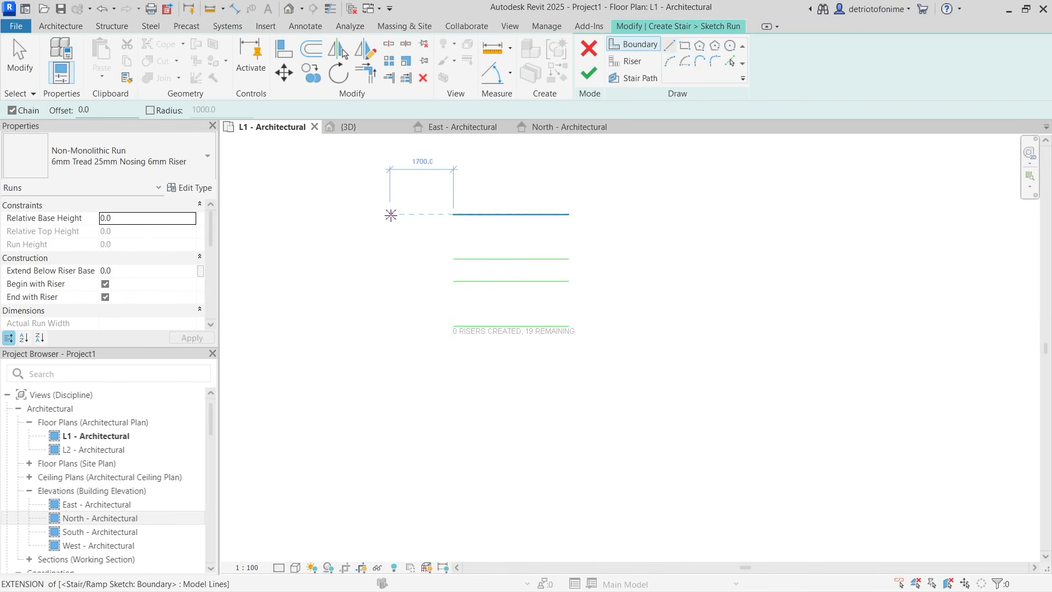
scroll(400, 218, up, 2)
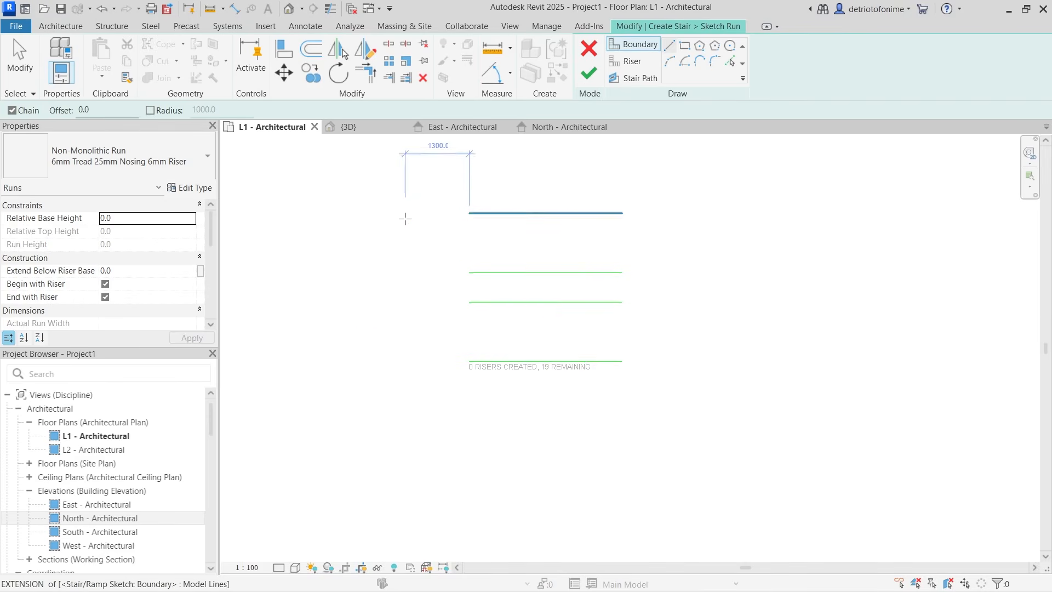
click(469, 361)
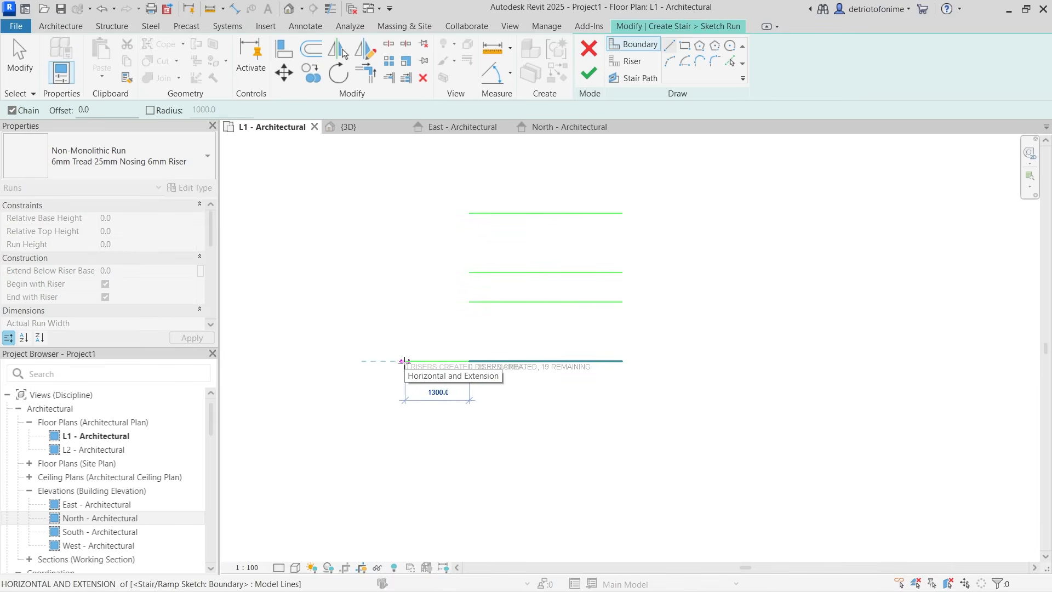
click(405, 361)
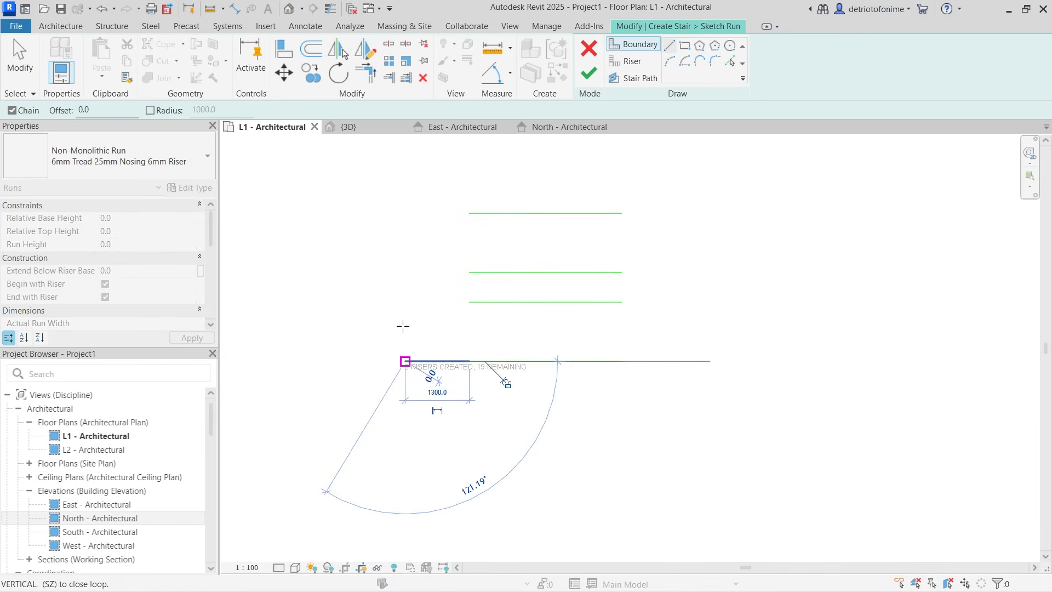
click(405, 212)
click(469, 213)
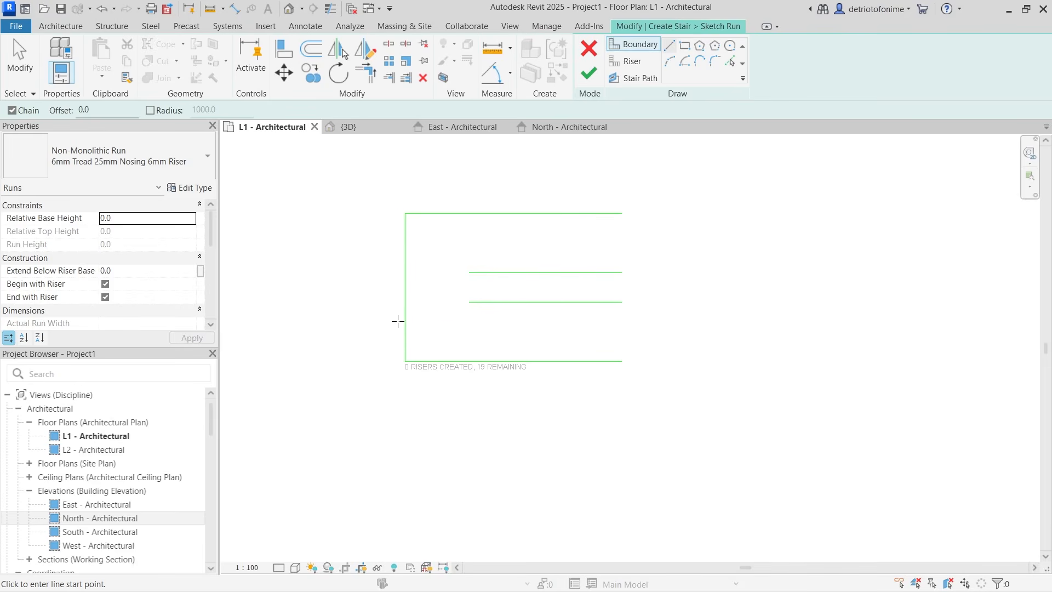
click(470, 272)
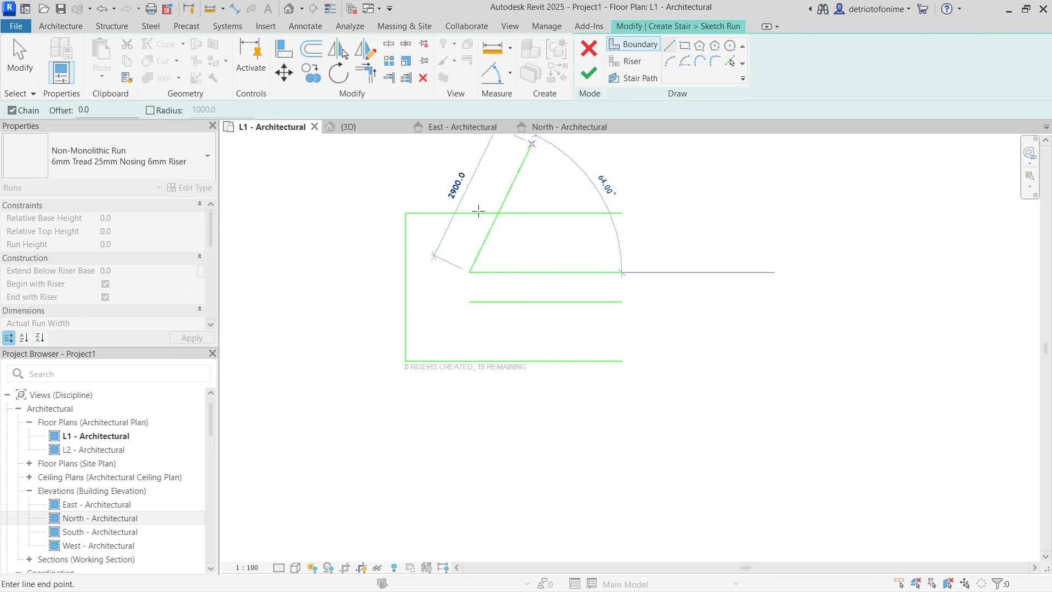
click(472, 287)
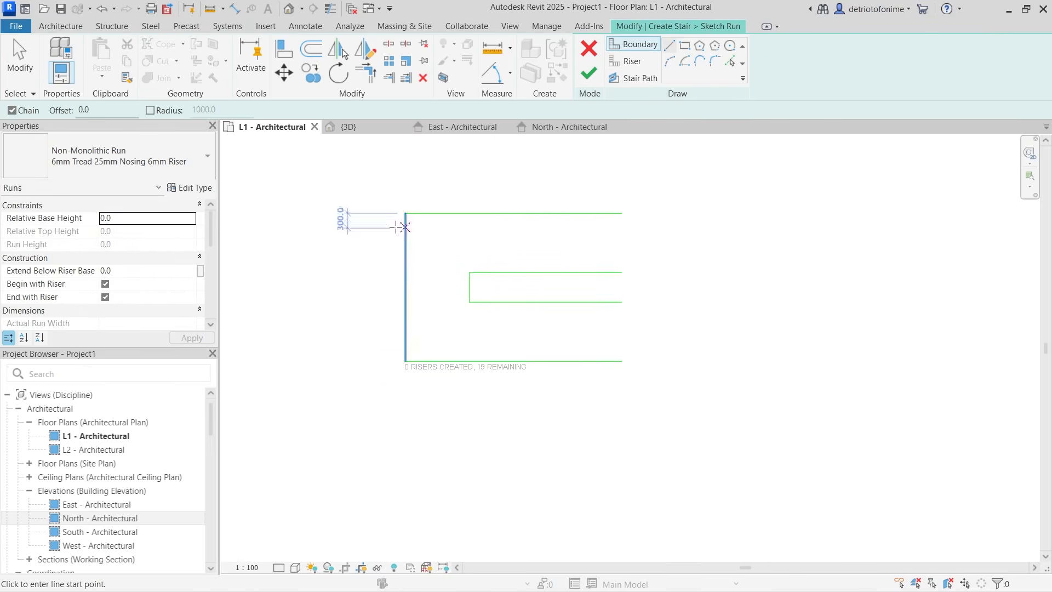
Replace the outer vertical boundary line with an outward-bulging arc of about 3685 radius between the outer lines' left ends.
key(Escape)
click(406, 265)
key(Delete)
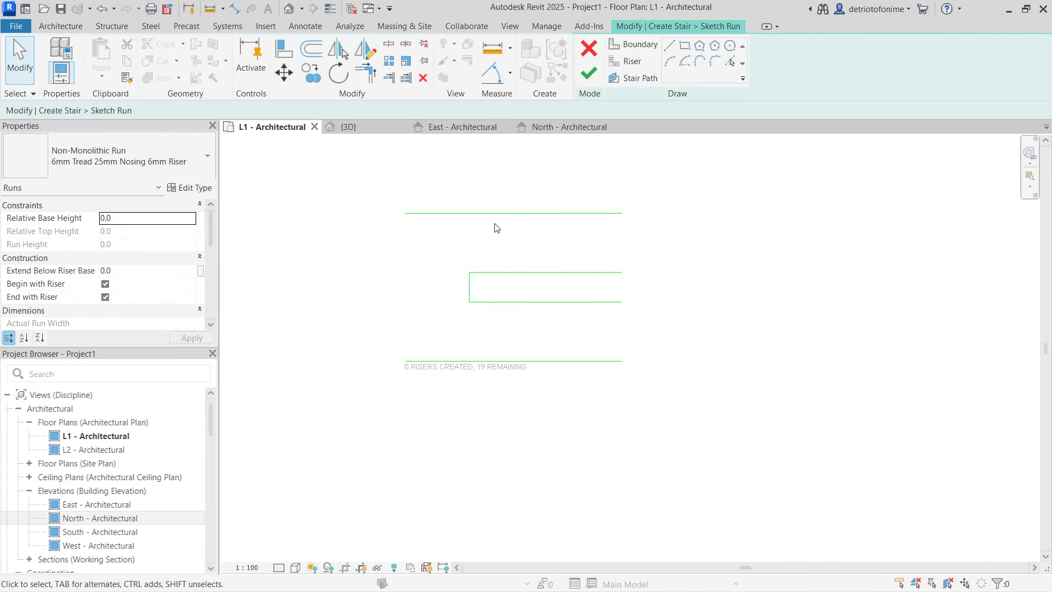
click(670, 63)
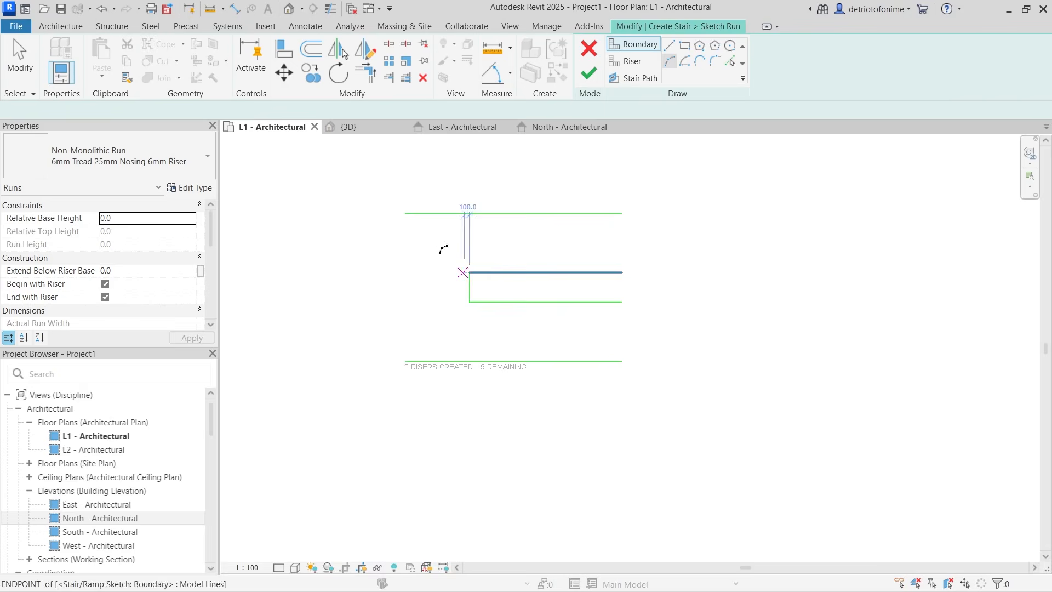
click(406, 213)
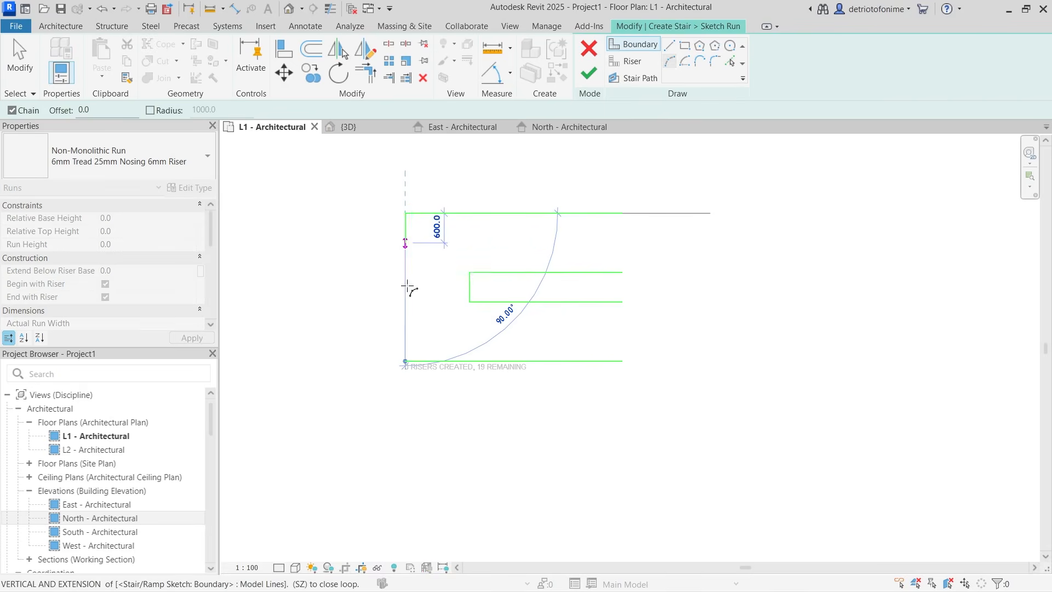
click(405, 361)
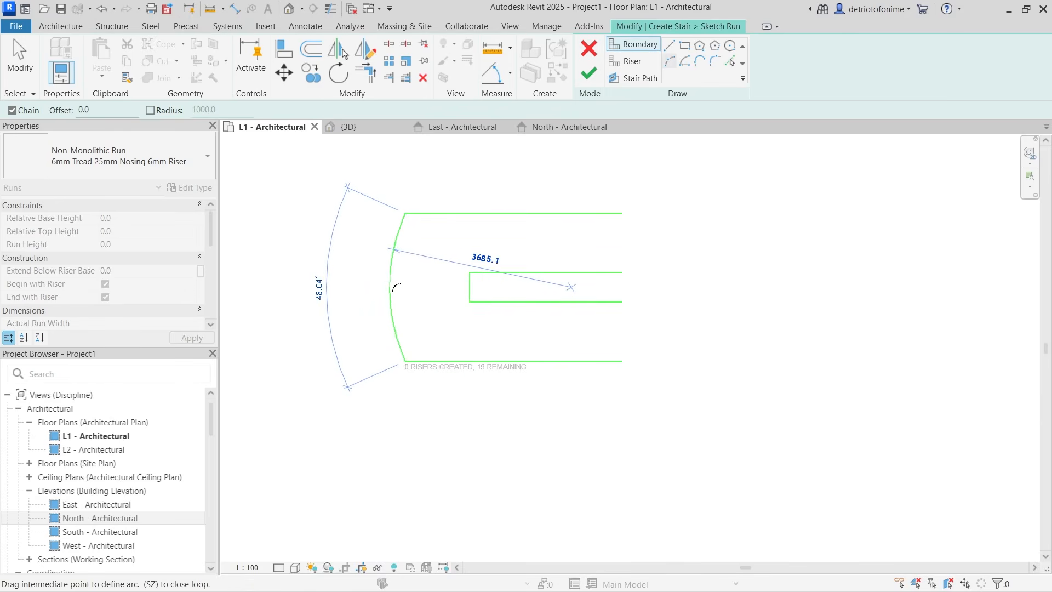
click(390, 281)
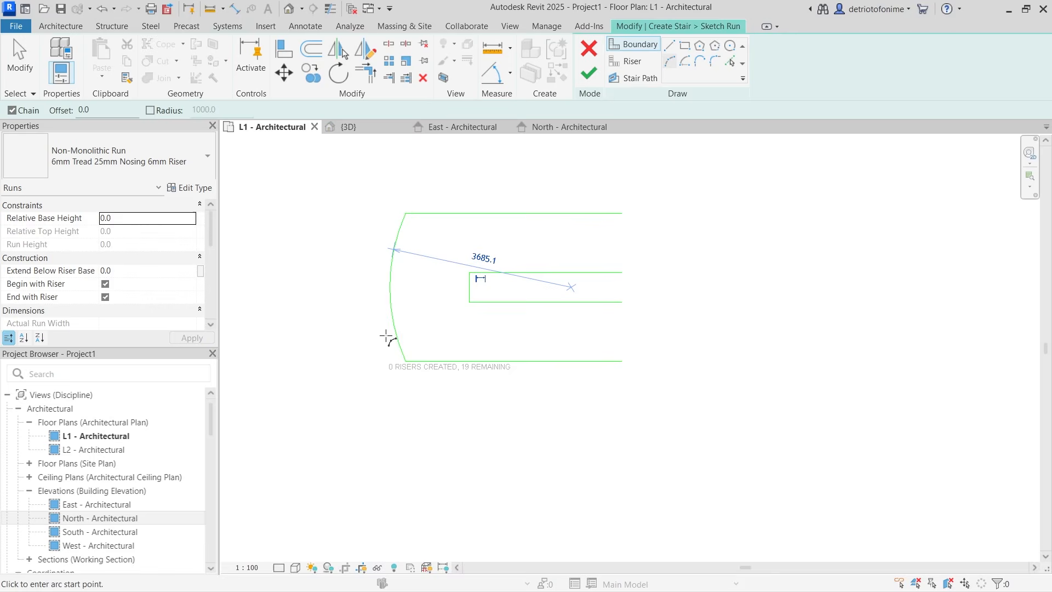
click(19, 61)
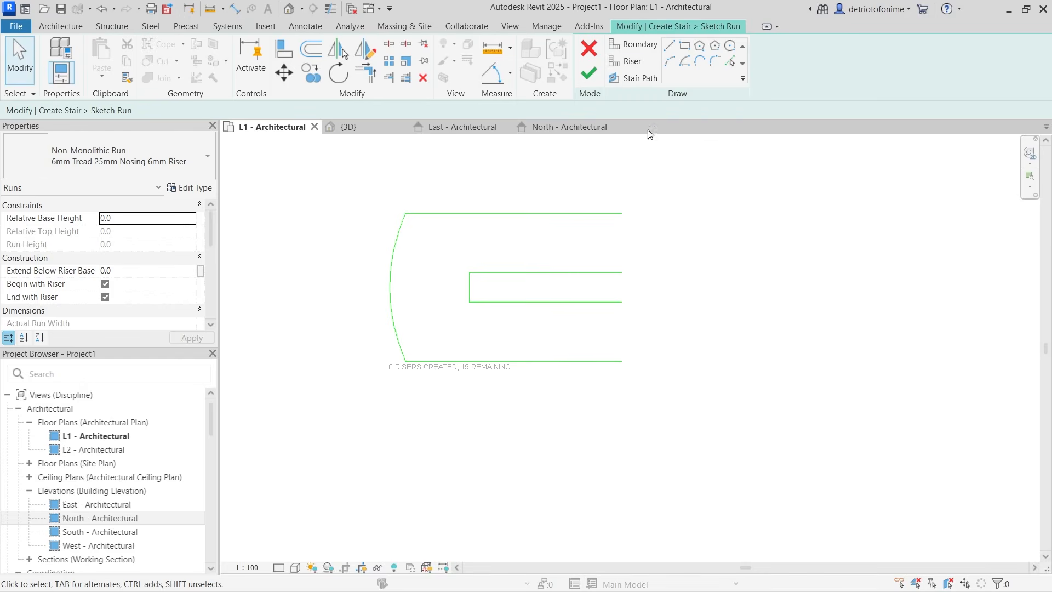
Draw vertical riser lines closing the right ends of the lower and upper flights.
click(625, 64)
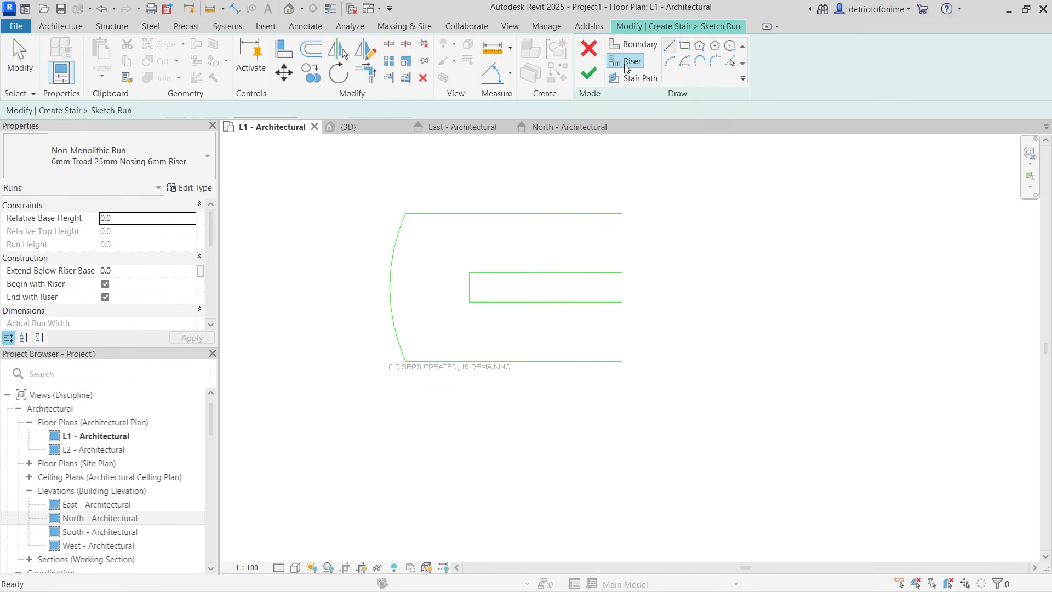
scroll(622, 282, up, 1)
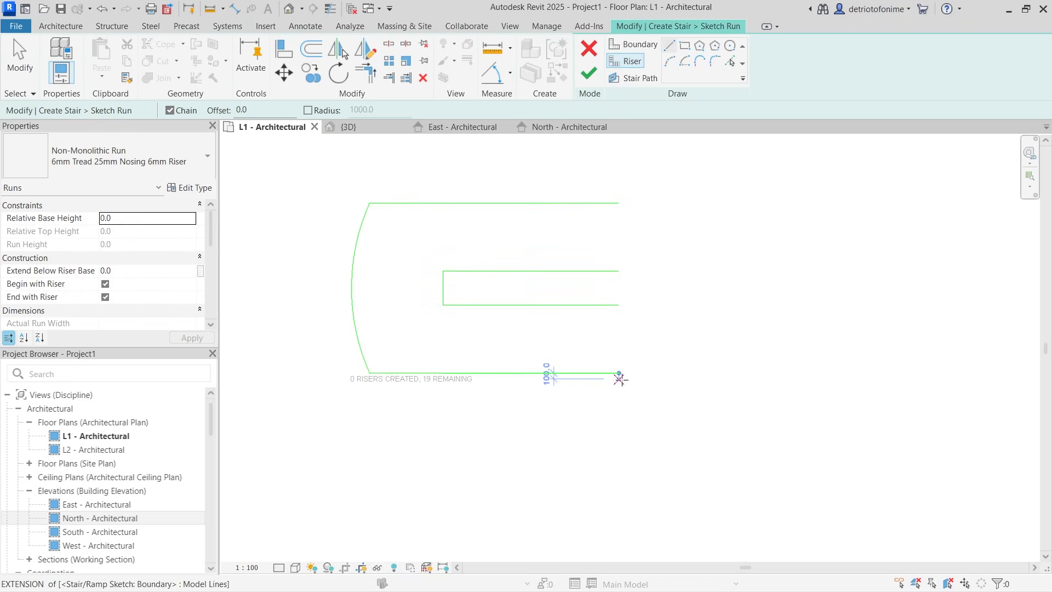
click(620, 375)
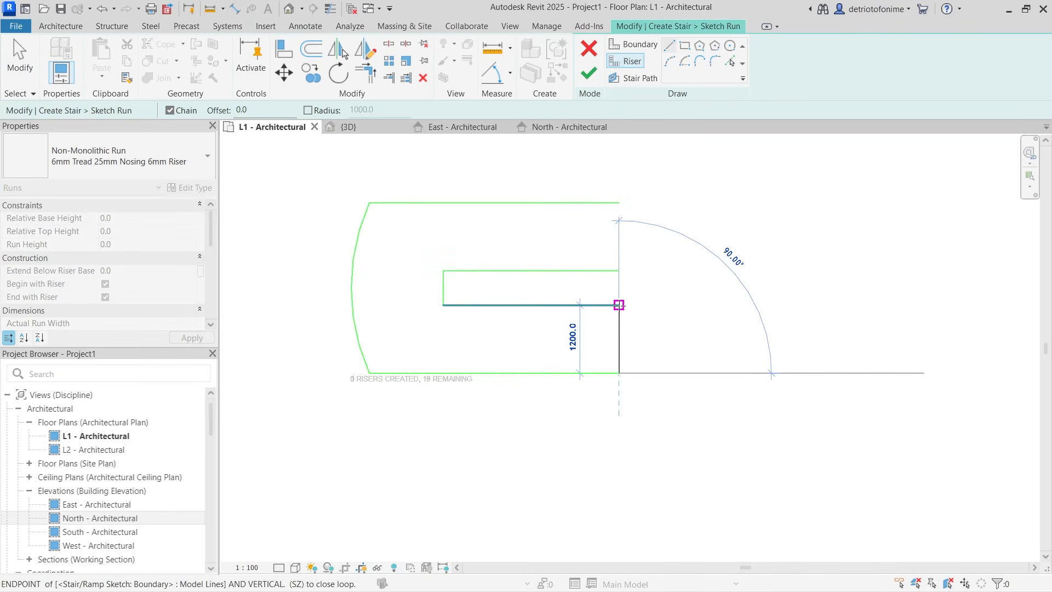
click(619, 305)
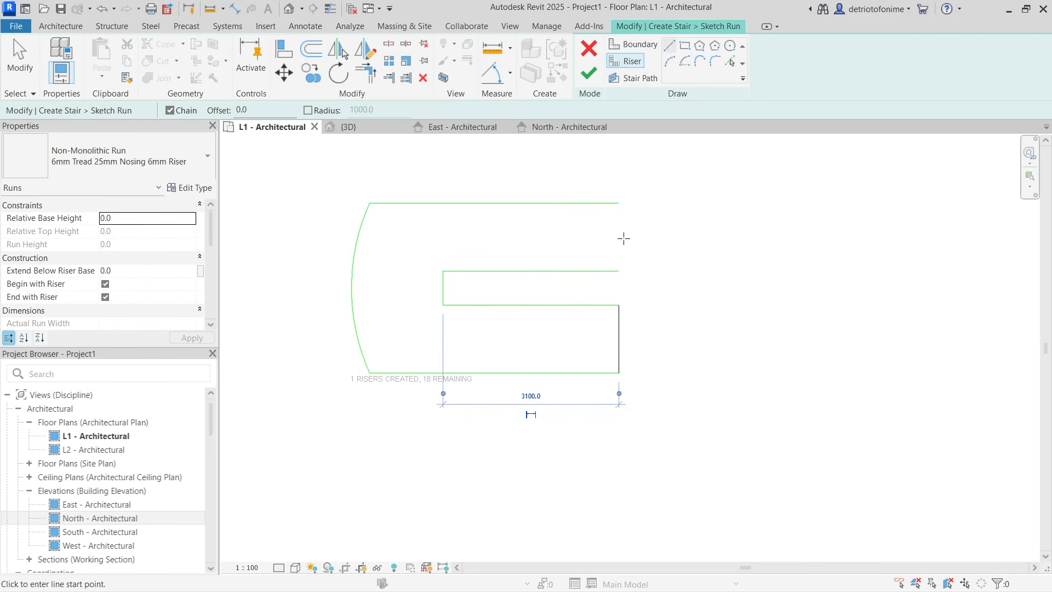
scroll(623, 257, up, 1)
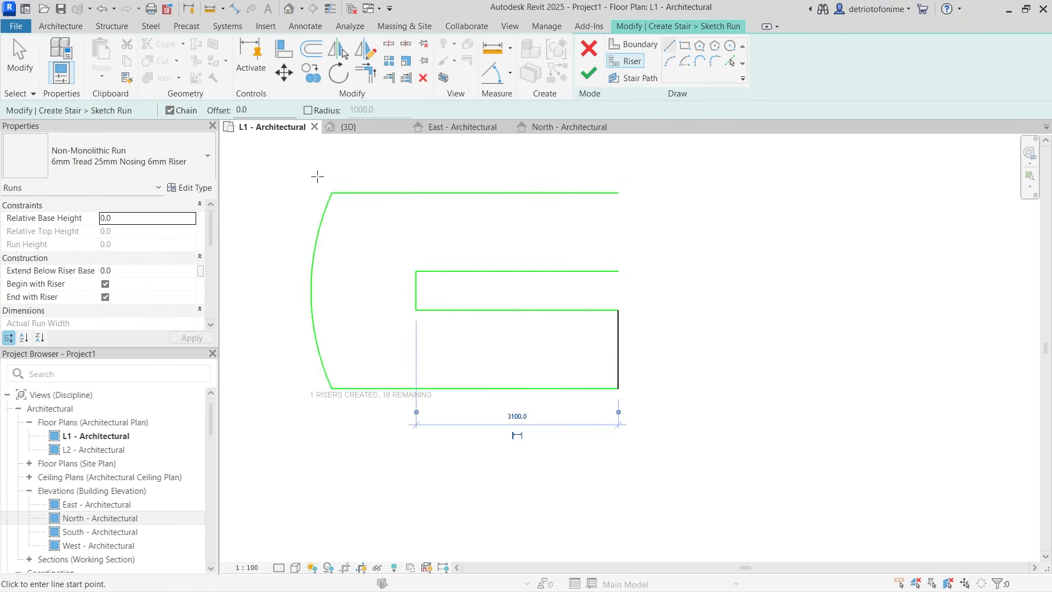
click(619, 271)
click(619, 193)
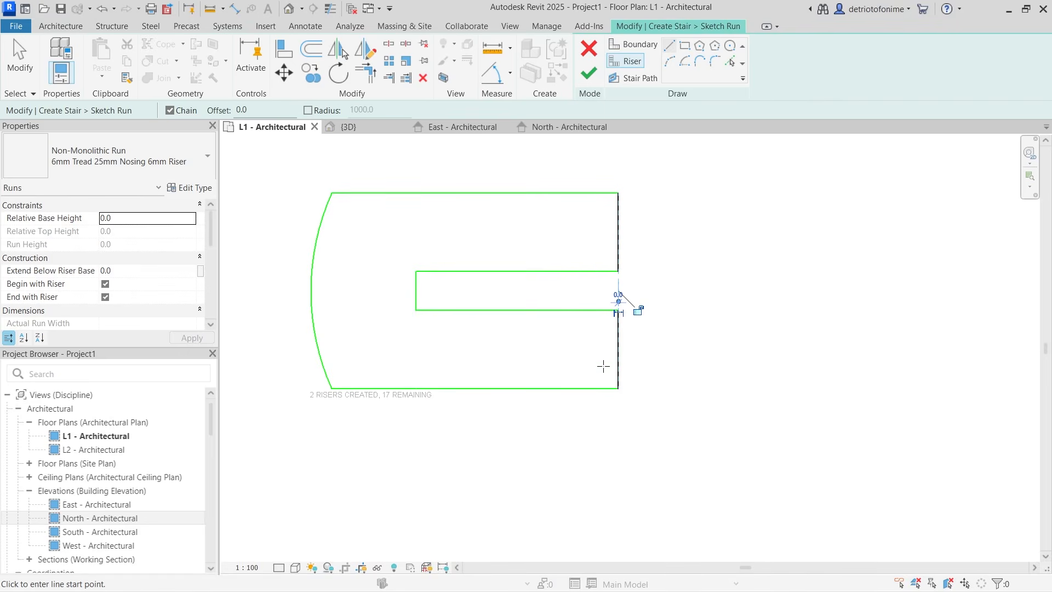
Draw a second riser across the lower flight, about 260 to the left of the end riser.
scroll(608, 336, up, 2)
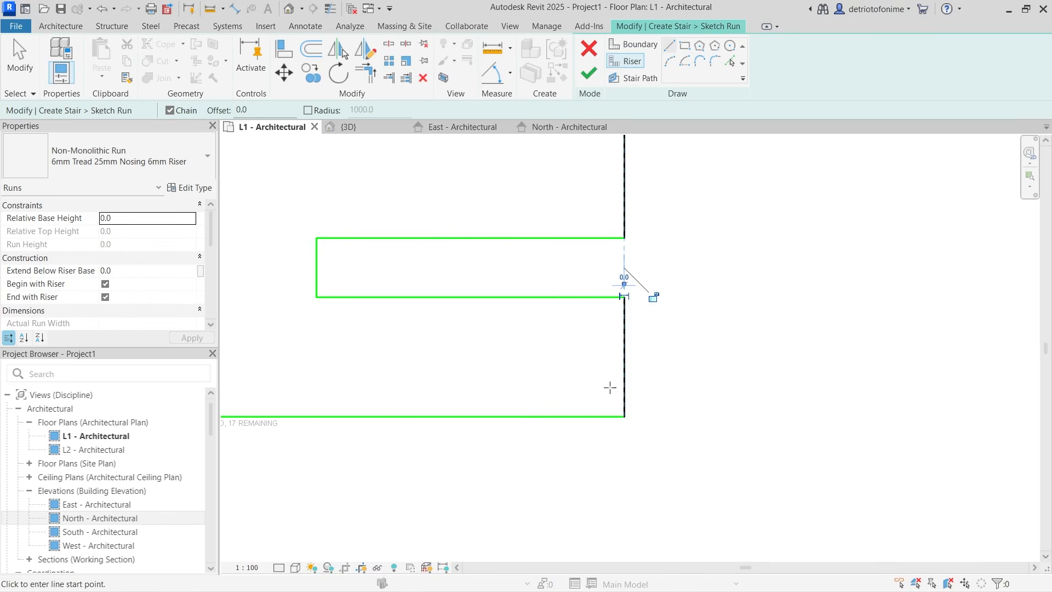
scroll(604, 409, up, 2)
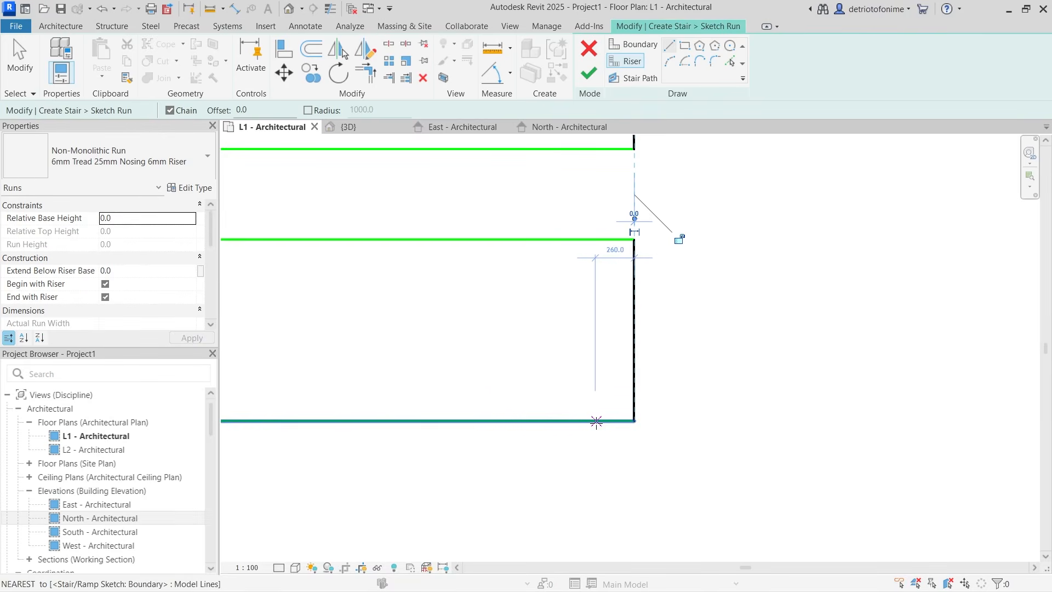
scroll(598, 420, up, 1)
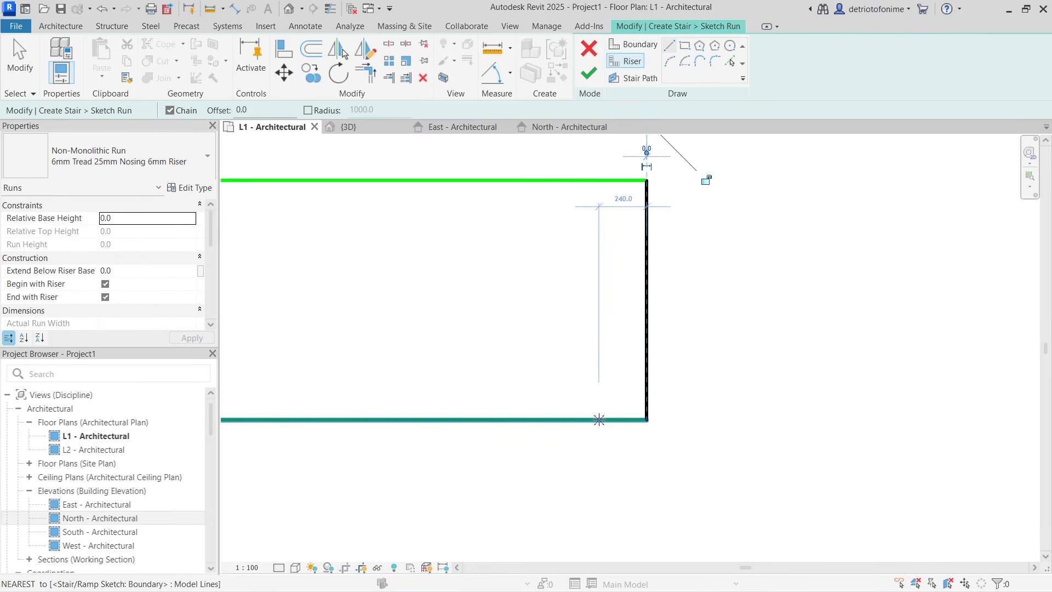
scroll(596, 420, up, 1)
click(596, 420)
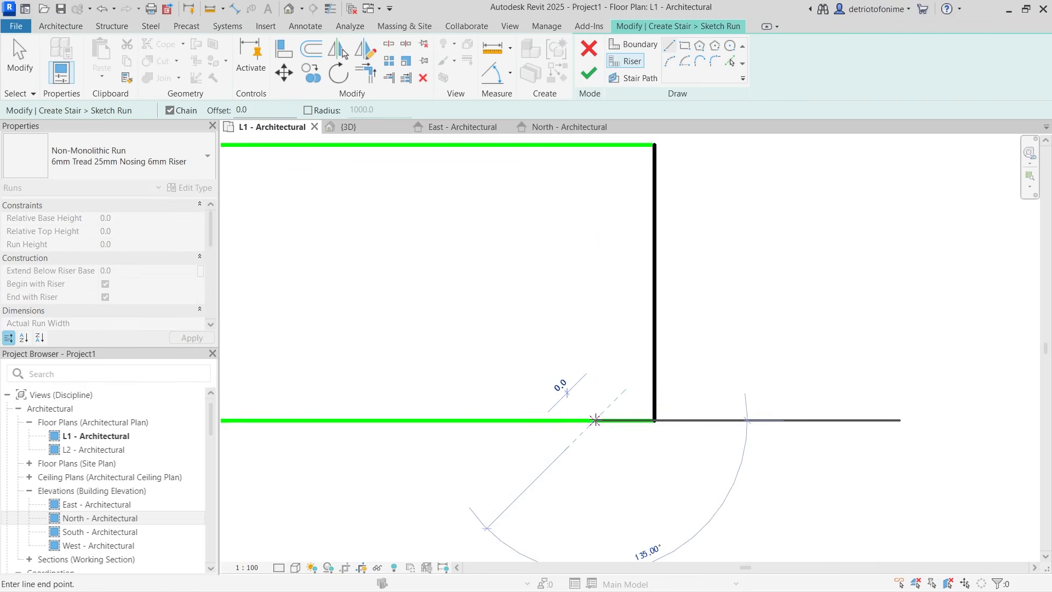
click(595, 146)
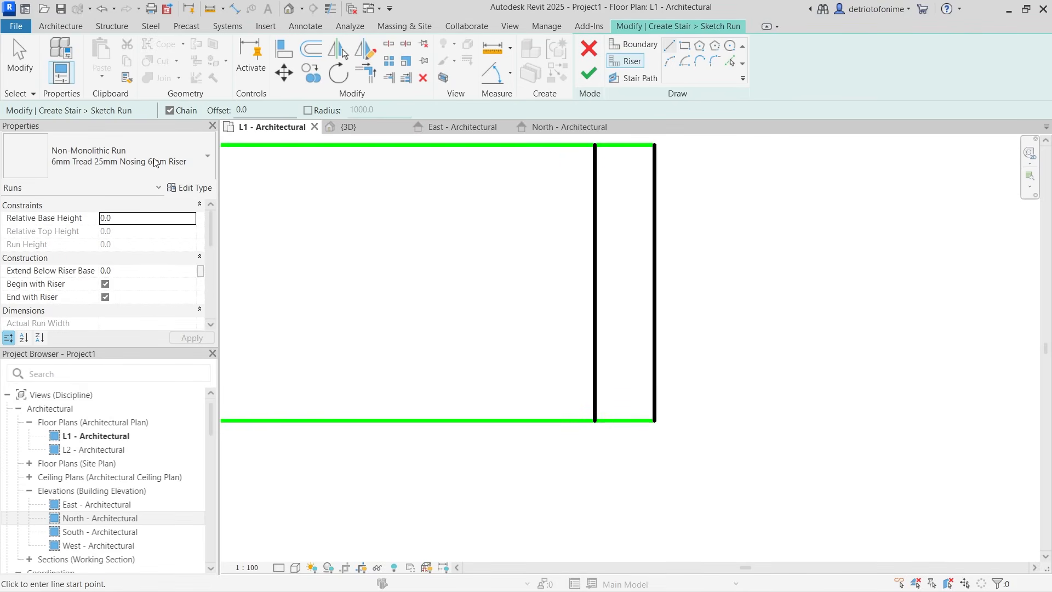
Set the distance between the lower flight's two risers to 250.
click(19, 61)
click(594, 277)
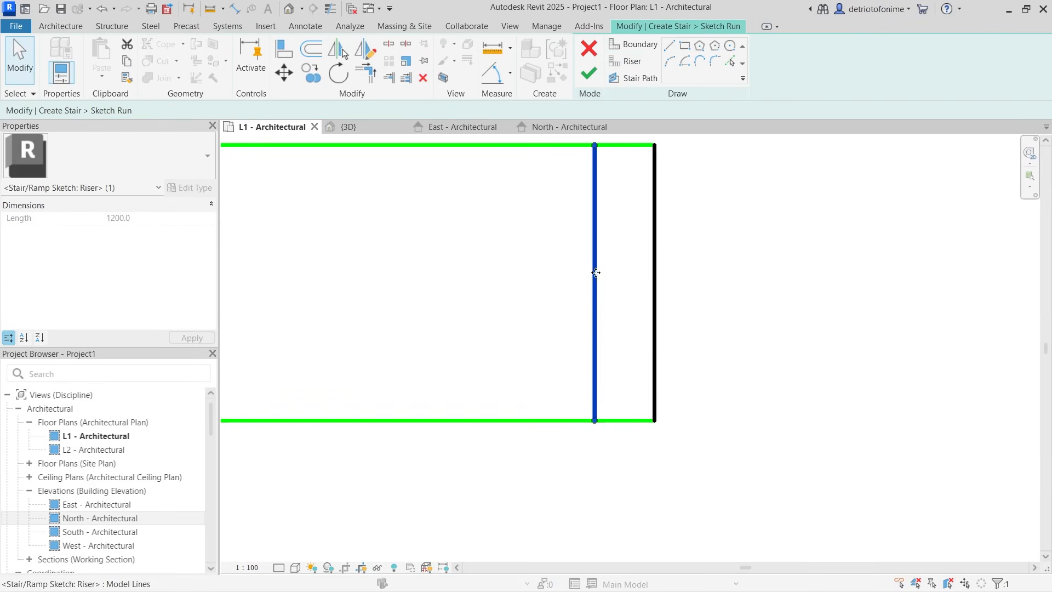
scroll(634, 356, down, 2)
scroll(626, 183, up, 2)
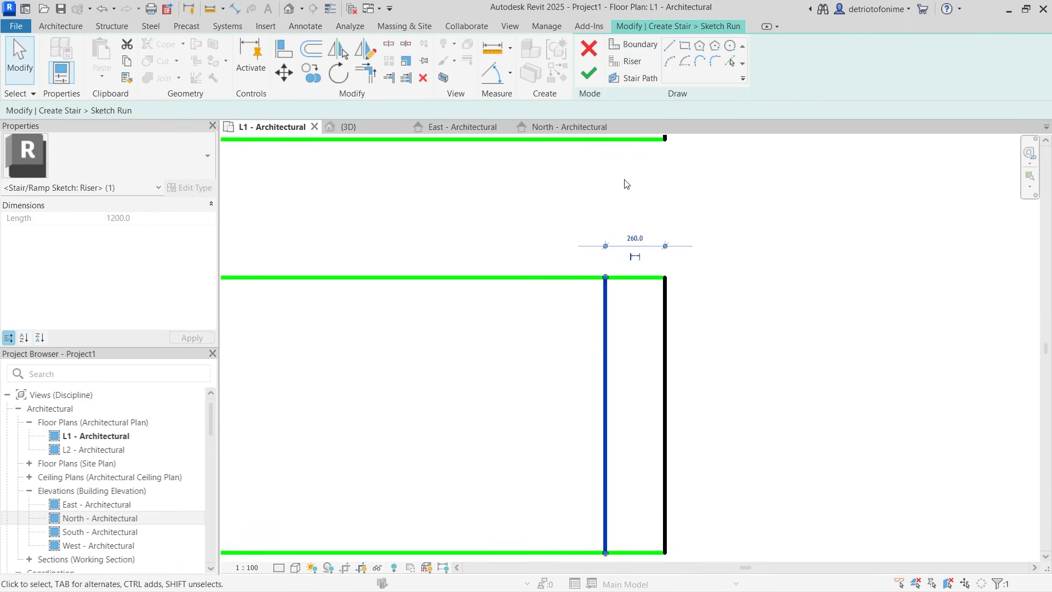
click(638, 238)
key(Return)
click(650, 223)
Copy the lower flight's second riser vertically into the upper flight, starting at the upper inner boundary line.
scroll(674, 202, down, 3)
scroll(674, 202, down, 2)
scroll(627, 188, up, 2)
scroll(627, 192, down, 2)
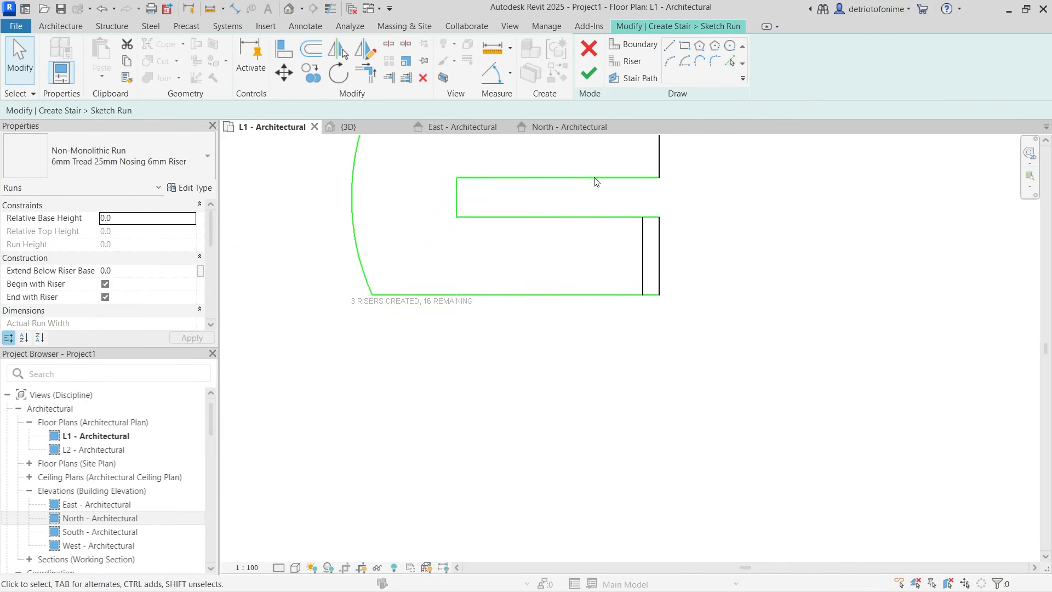
scroll(596, 182, down, 2)
scroll(558, 145, up, 2)
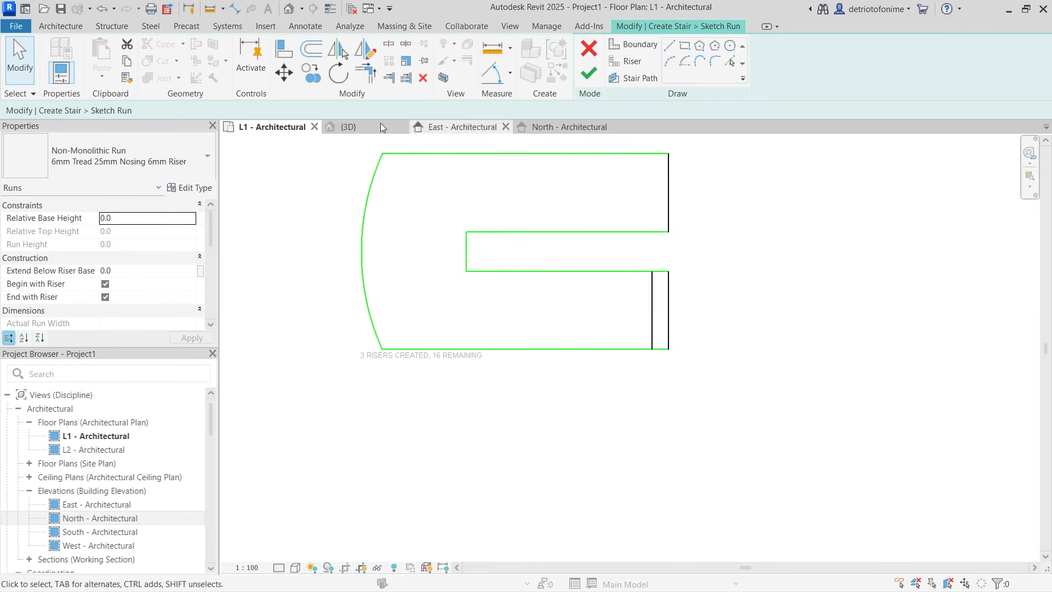
click(311, 73)
scroll(668, 305, up, 1)
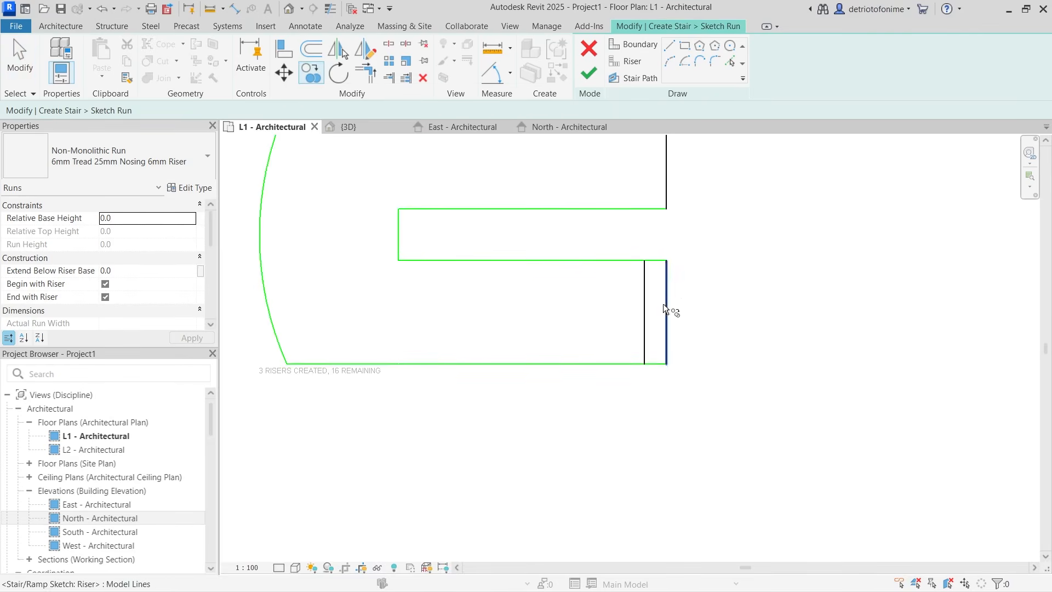
click(645, 333)
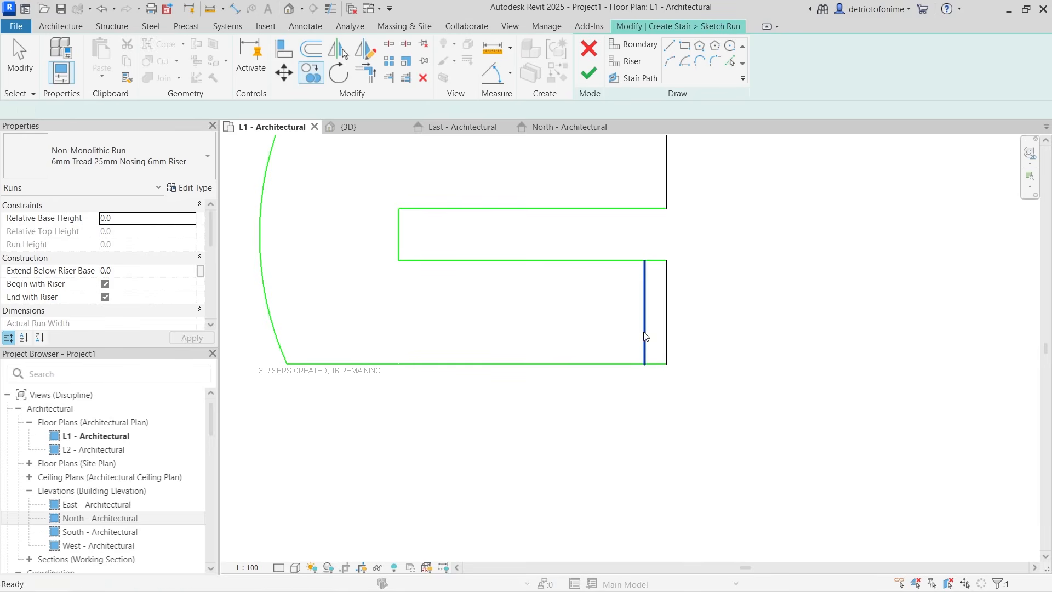
key(Return)
click(644, 362)
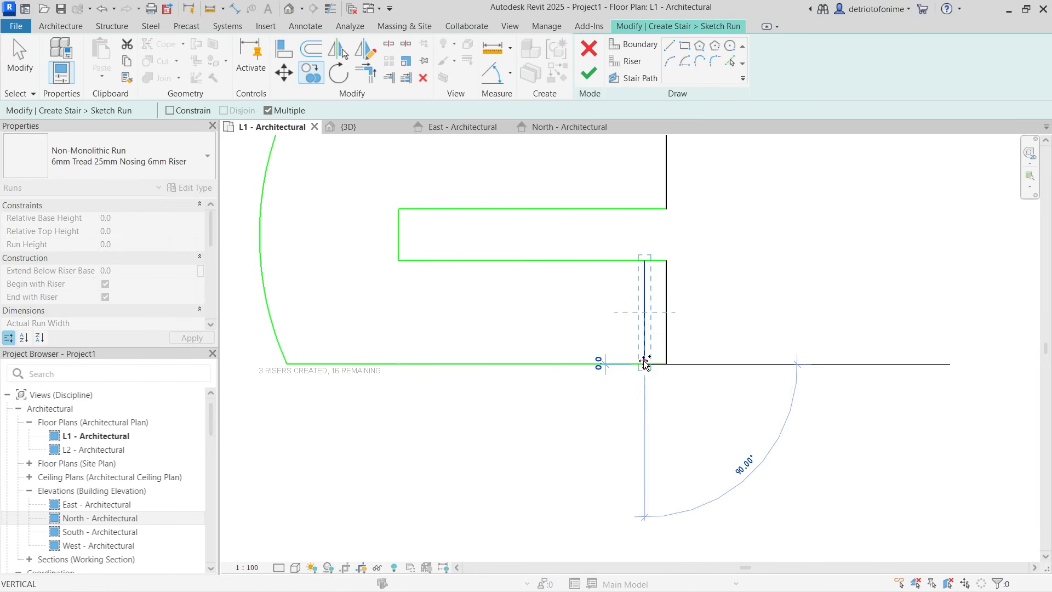
click(645, 208)
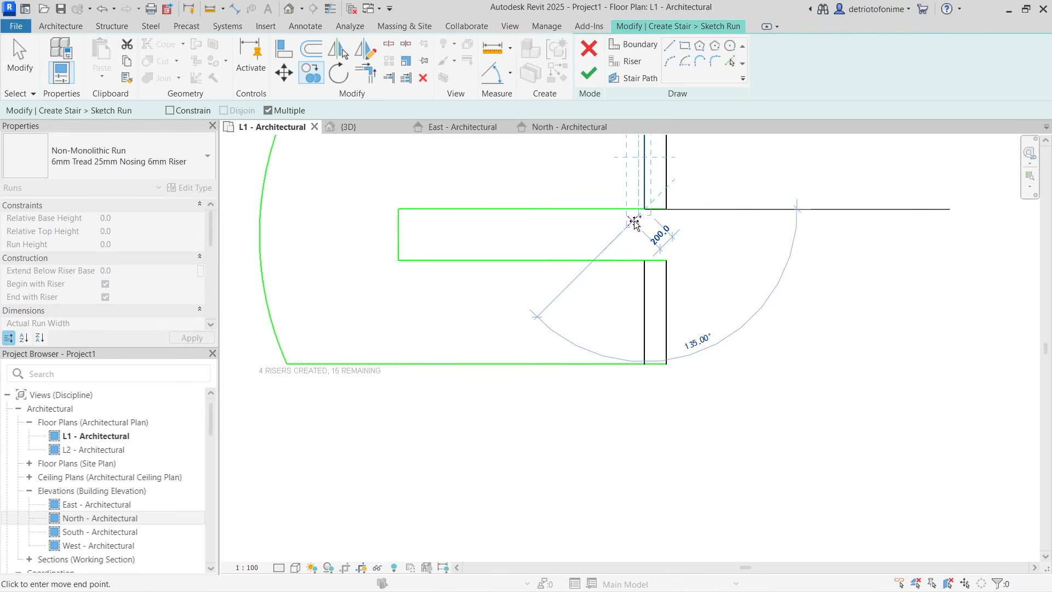
key(Escape)
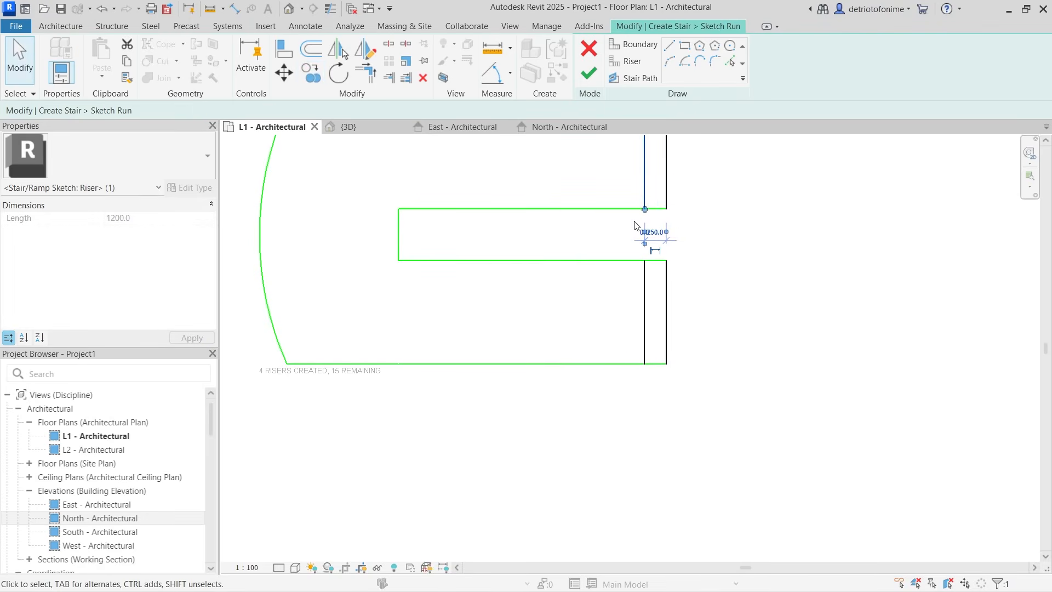
Copy the second risers of both flights together toward the landing at 250 spacing until each flight has six risers.
click(646, 301)
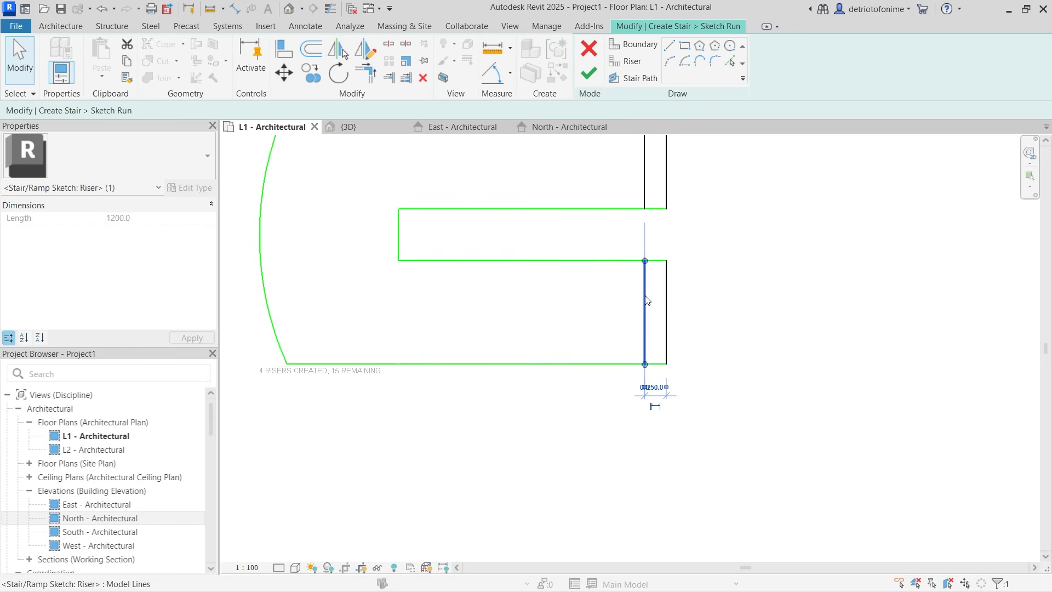
ctrl+click(650, 171)
click(310, 73)
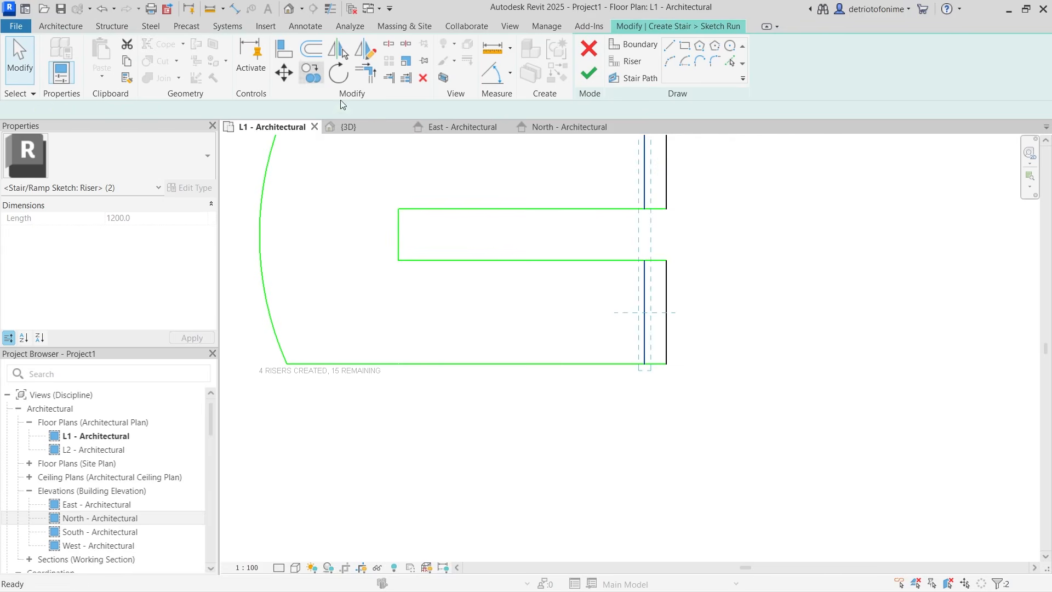
click(673, 210)
scroll(669, 301, down, 3)
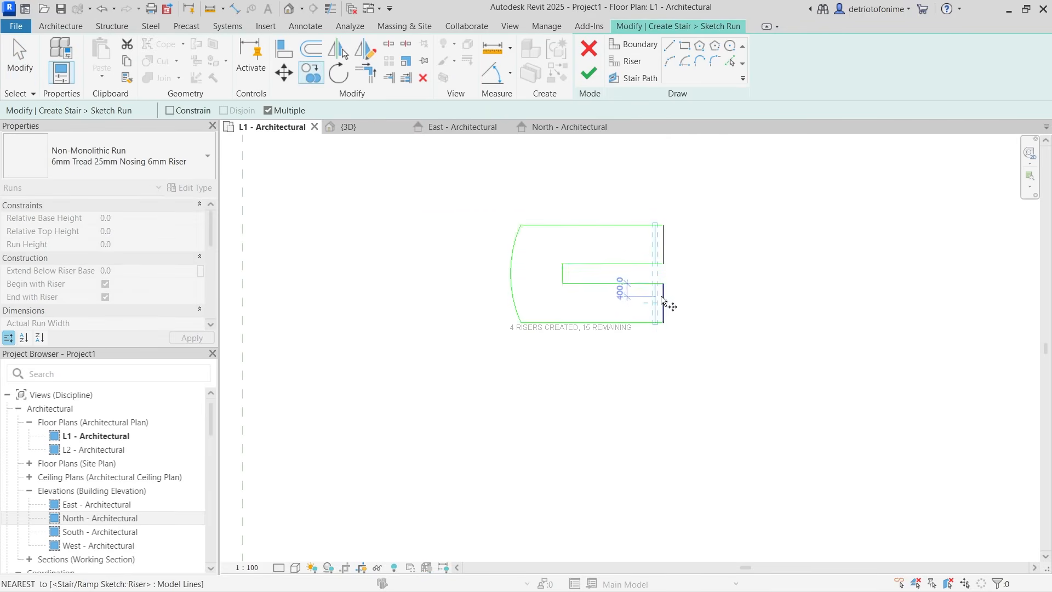
scroll(670, 296, up, 2)
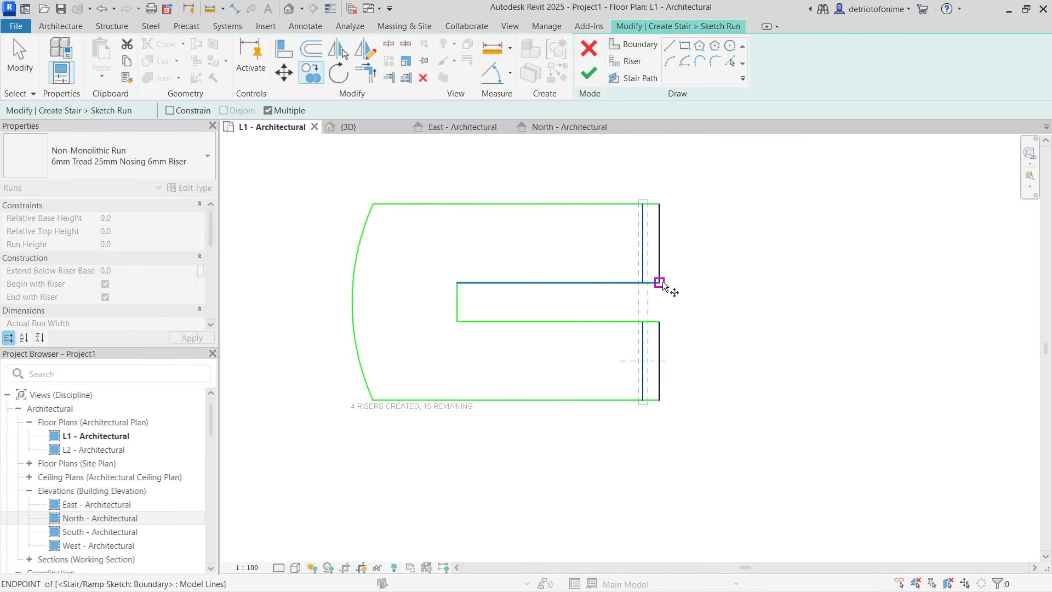
scroll(663, 281, up, 2)
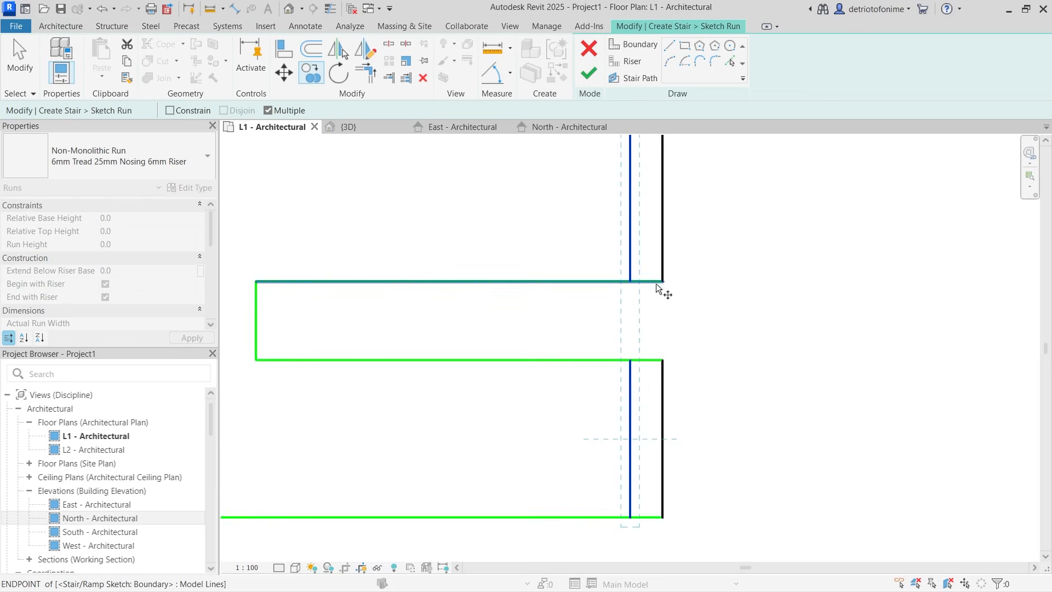
click(628, 282)
click(598, 282)
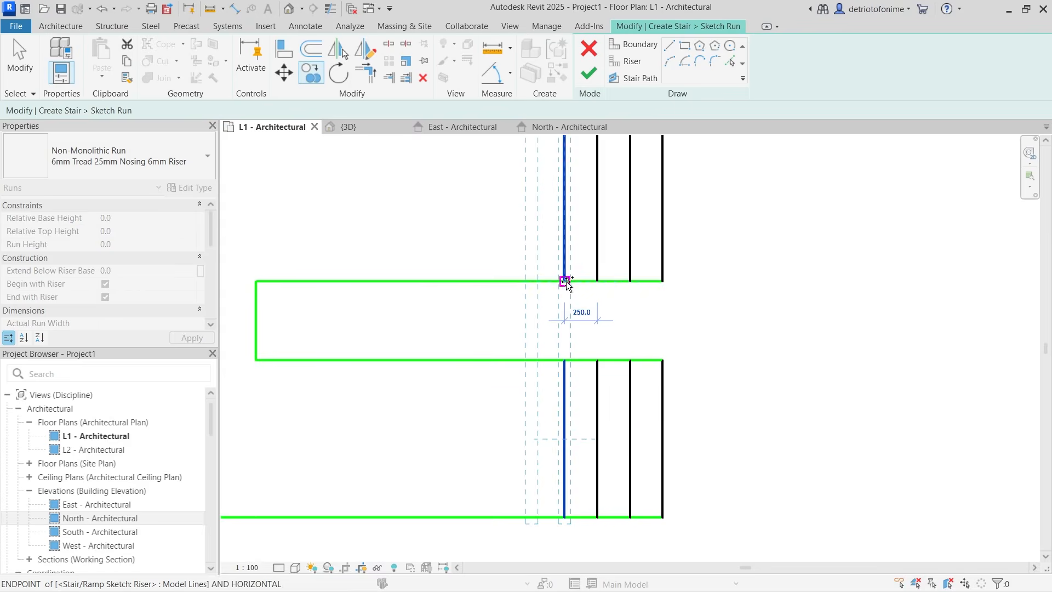
click(564, 281)
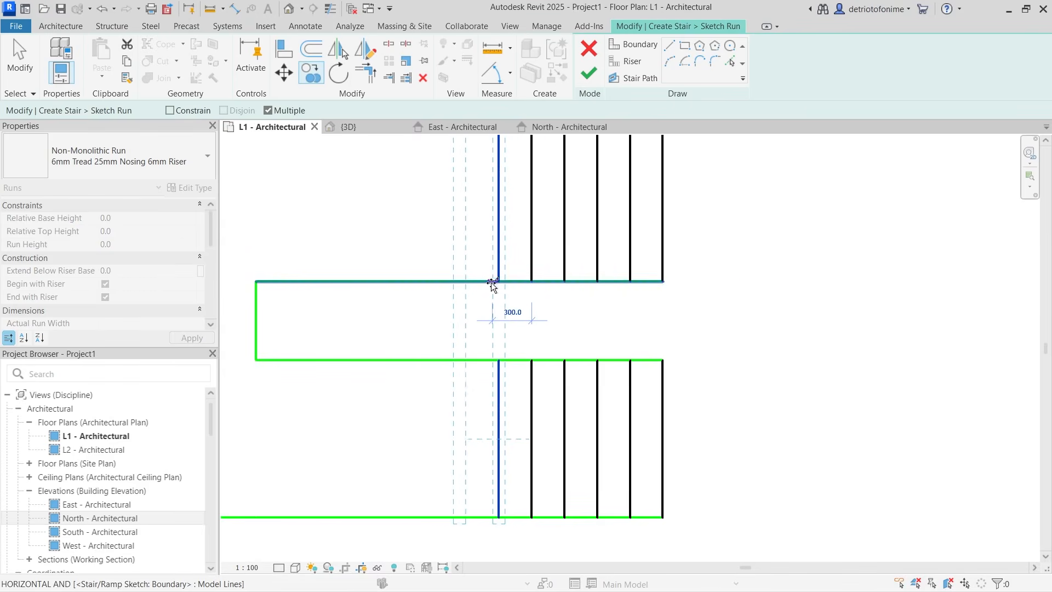
Place three more copies of the riser pair at 250 spacing, bringing each flight to nine risers.
scroll(559, 276, down, 3)
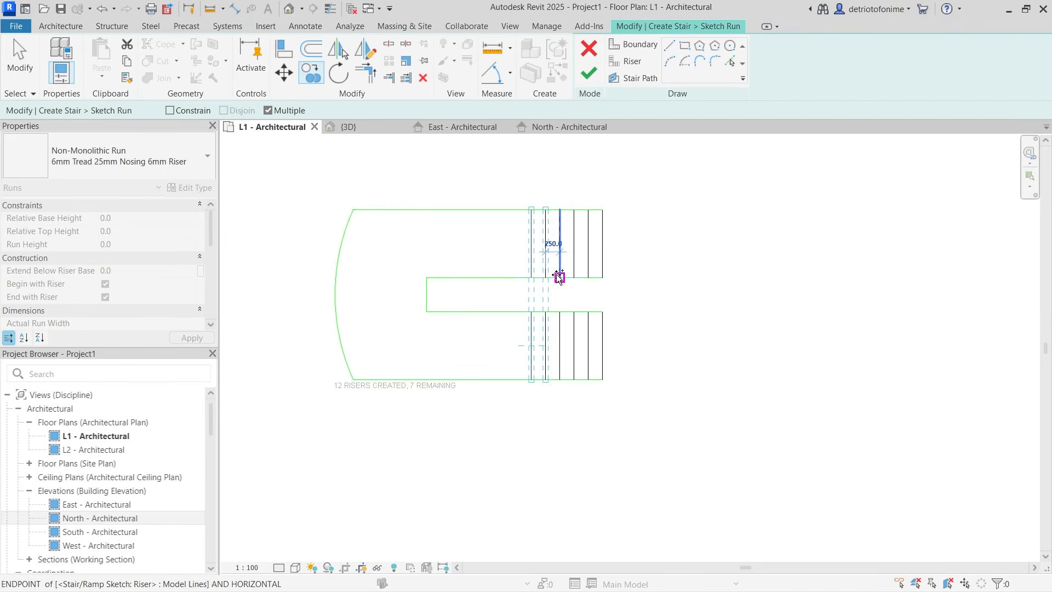
scroll(528, 280, up, 1)
click(532, 277)
click(512, 276)
click(495, 277)
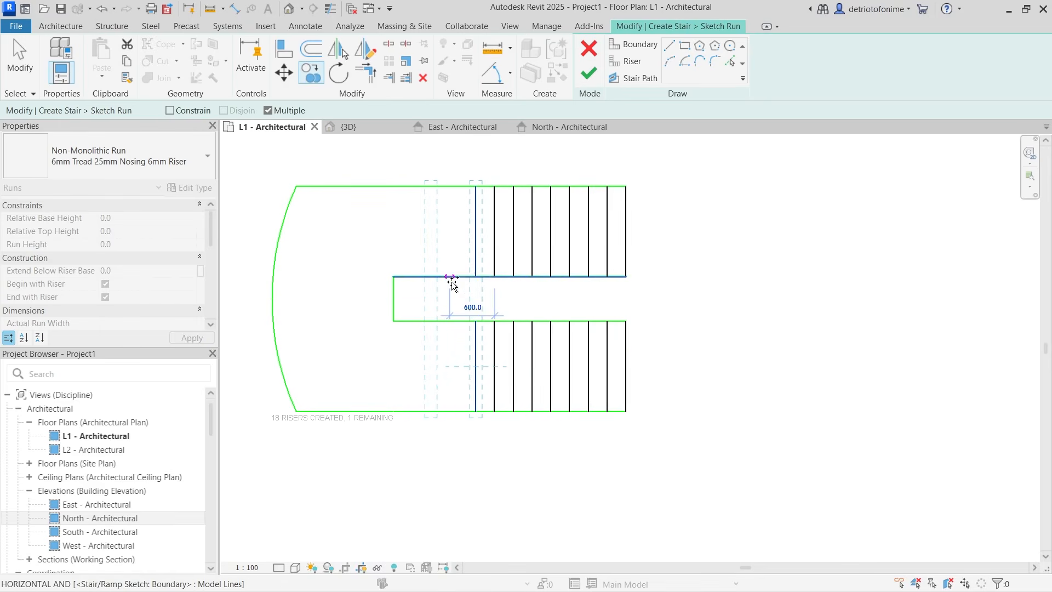
key(Escape)
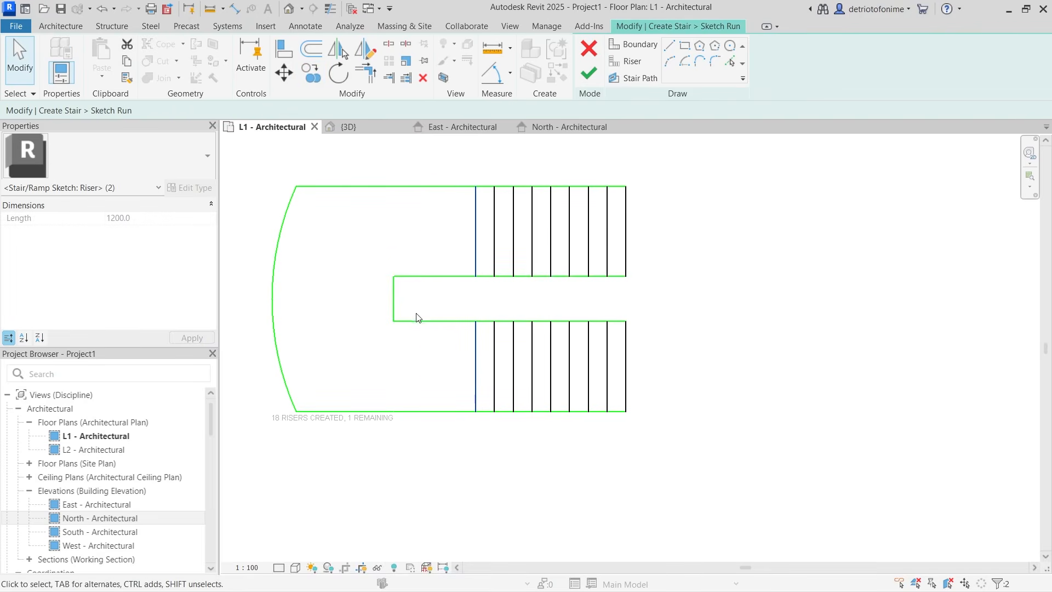
scroll(400, 319, up, 1)
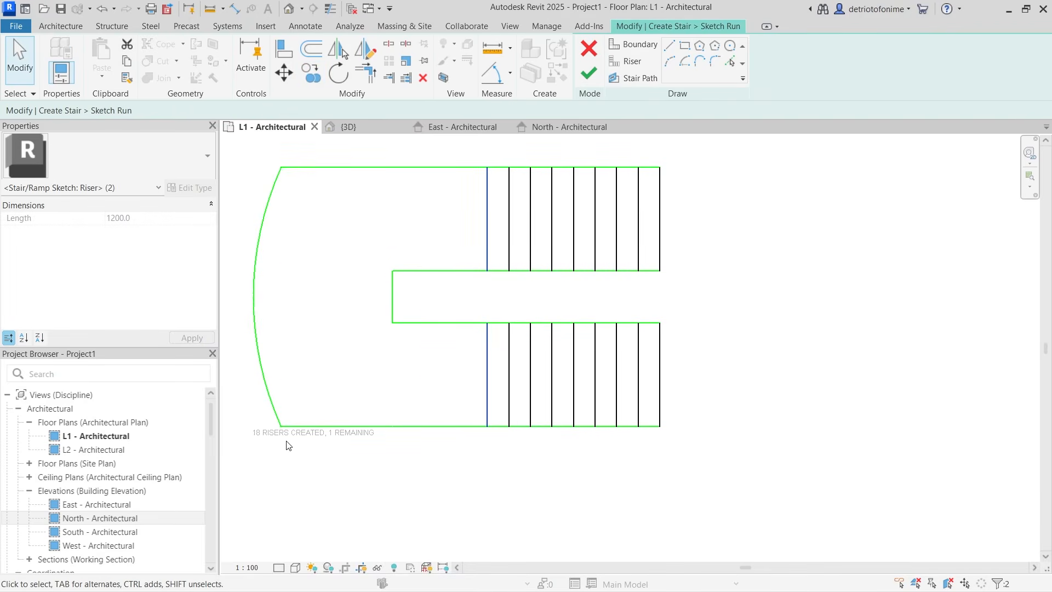
click(634, 44)
scroll(461, 262, up, 1)
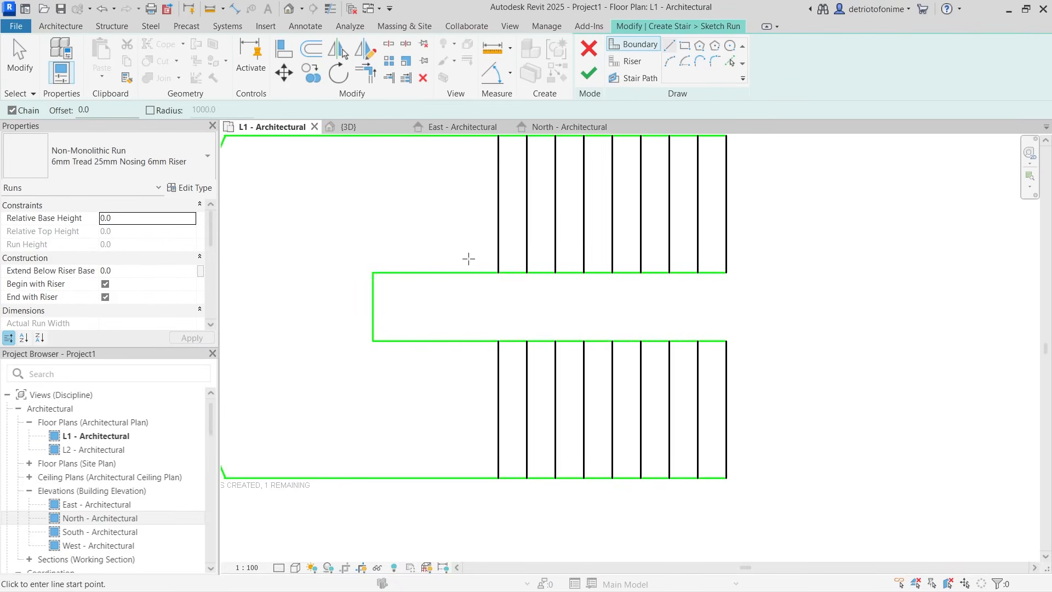
click(311, 73)
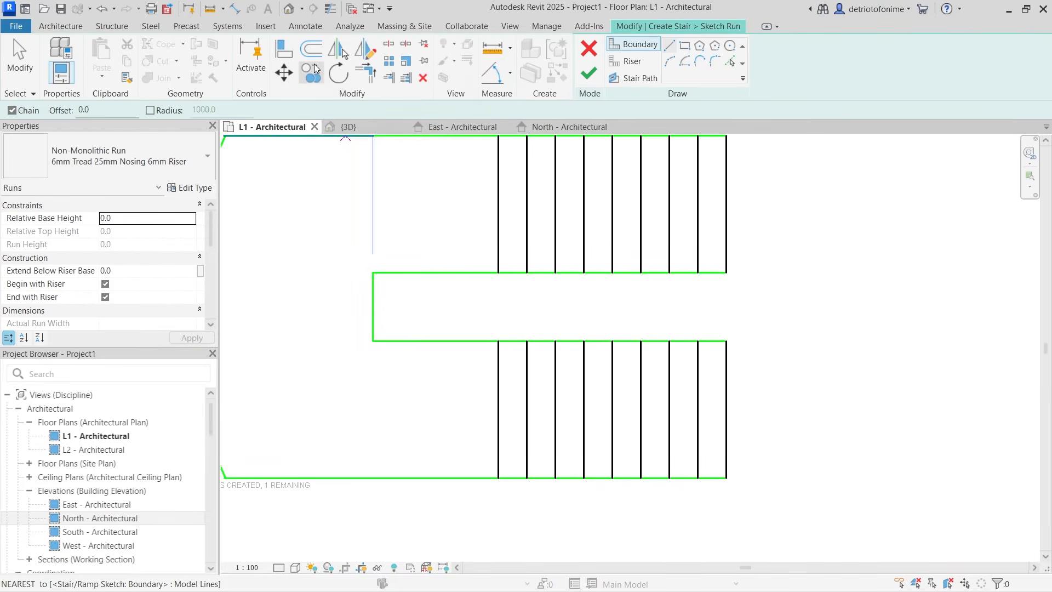
click(497, 195)
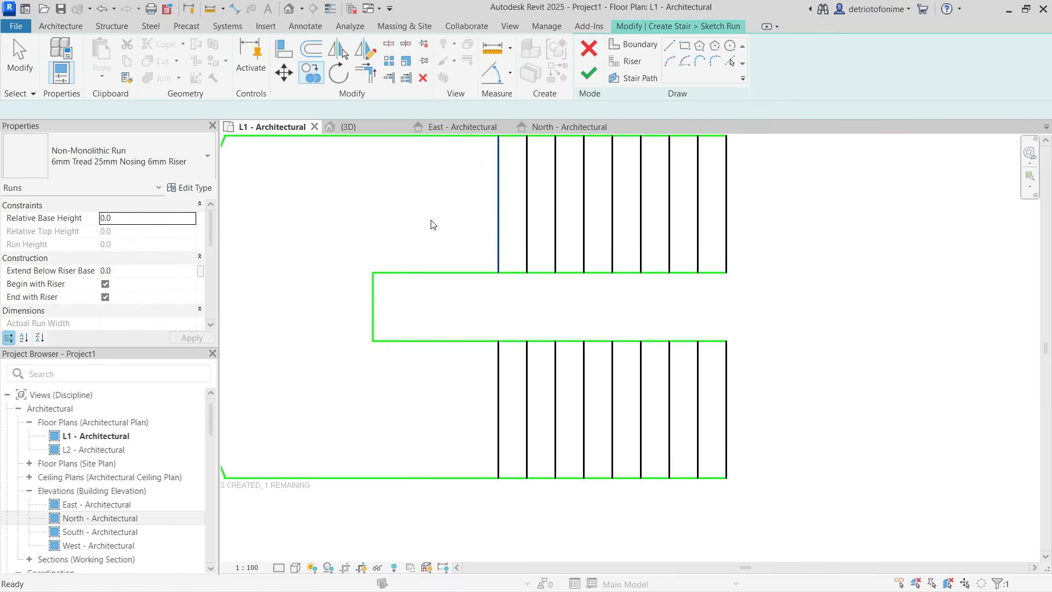
key(Return)
click(498, 272)
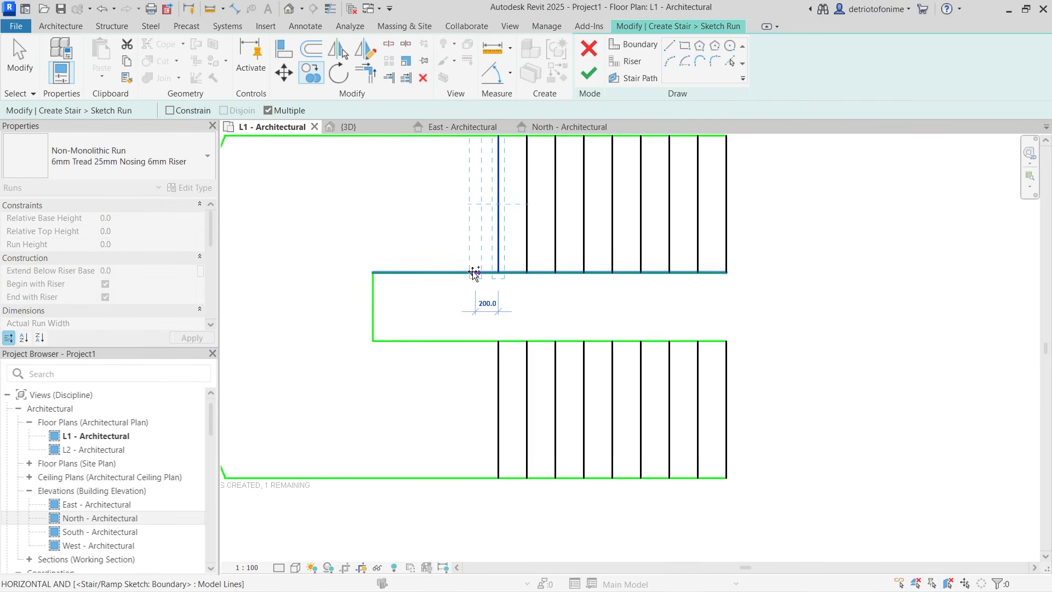
scroll(474, 272, up, 2)
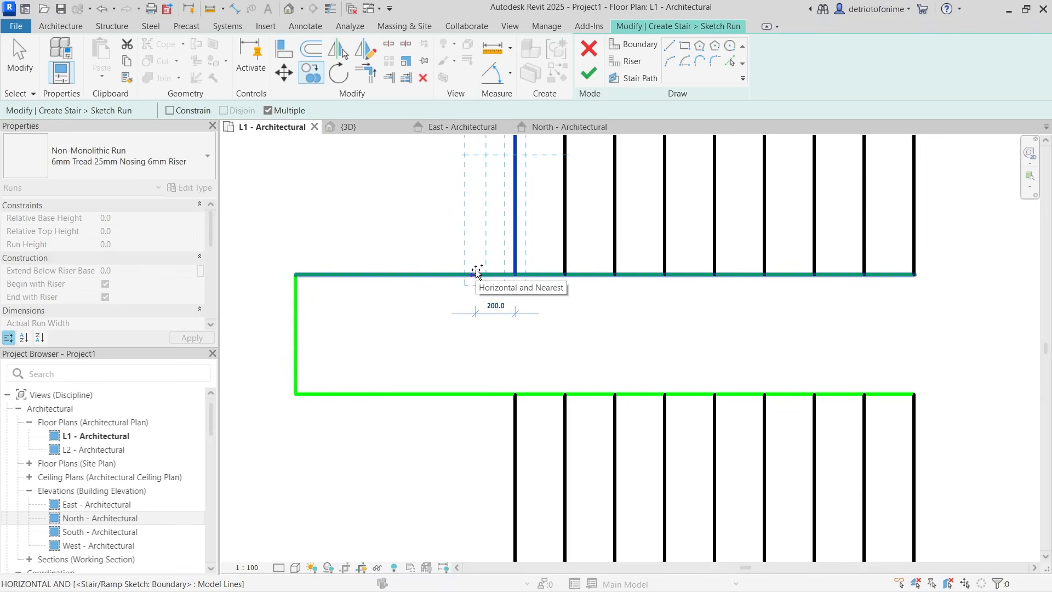
key(Escape)
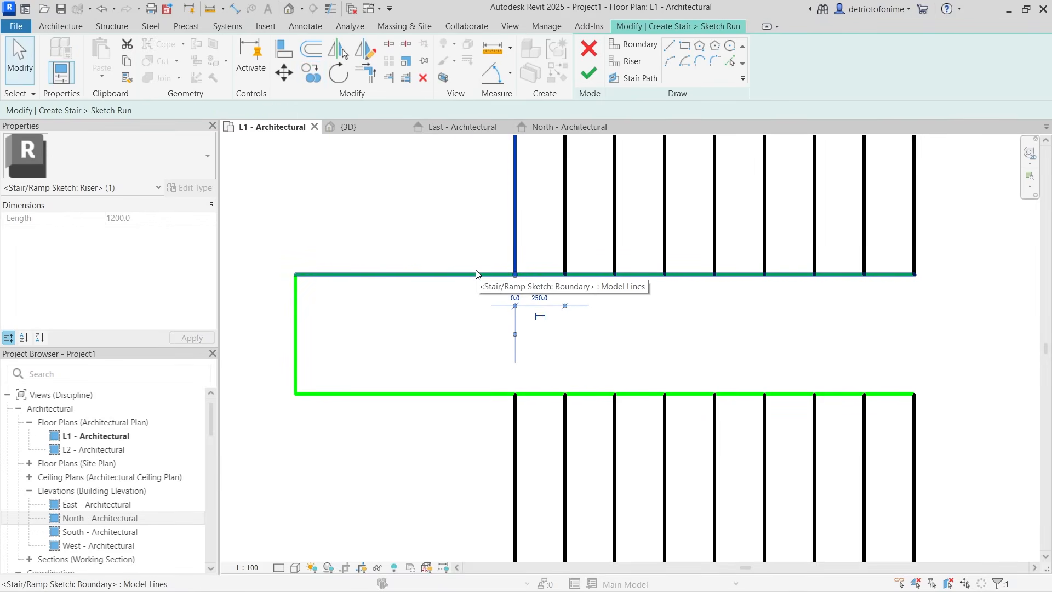
Copy the upper flight's riser nearest the landing 250 further toward the landing as a tenth riser.
click(565, 229)
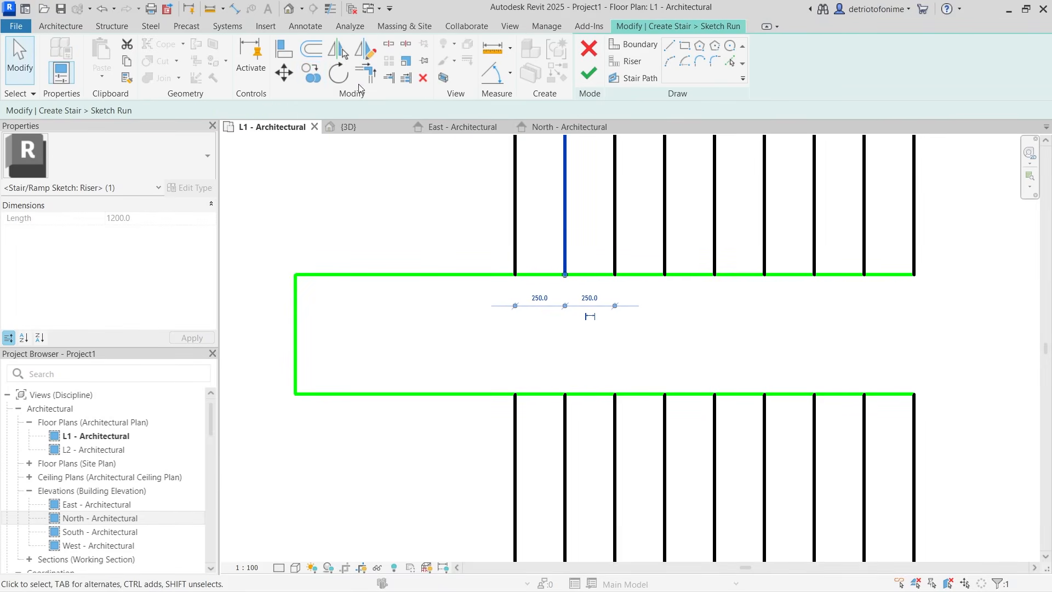
click(311, 72)
click(515, 197)
click(310, 73)
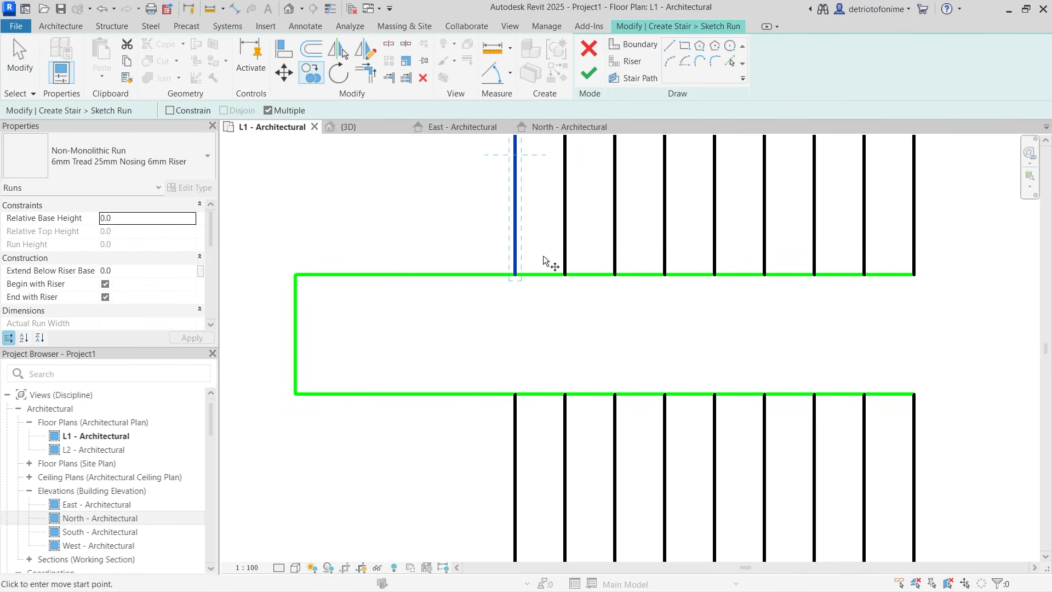
click(565, 274)
click(514, 274)
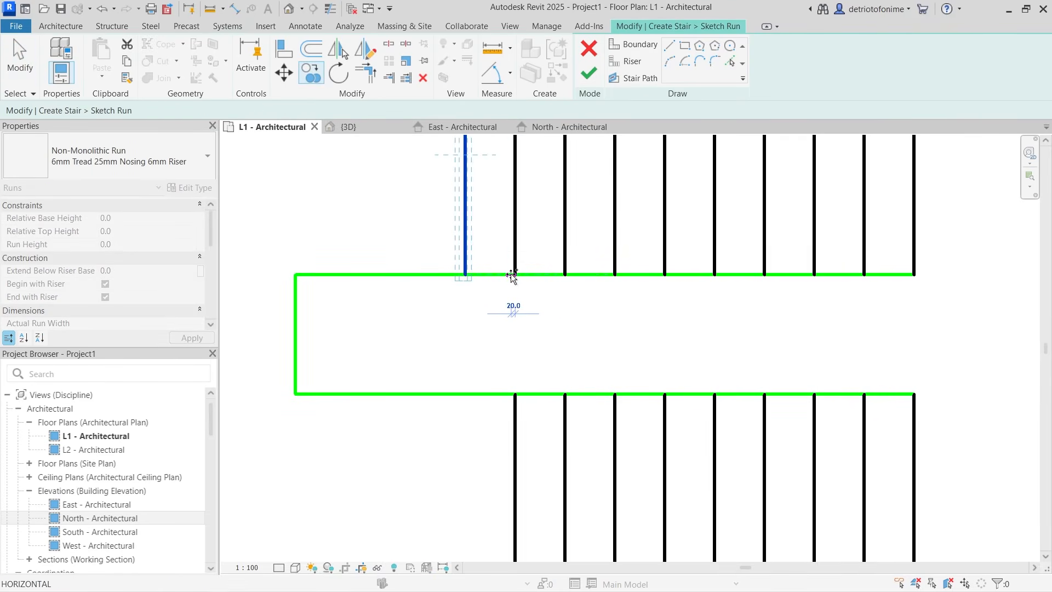
scroll(522, 353, down, 5)
key(Escape)
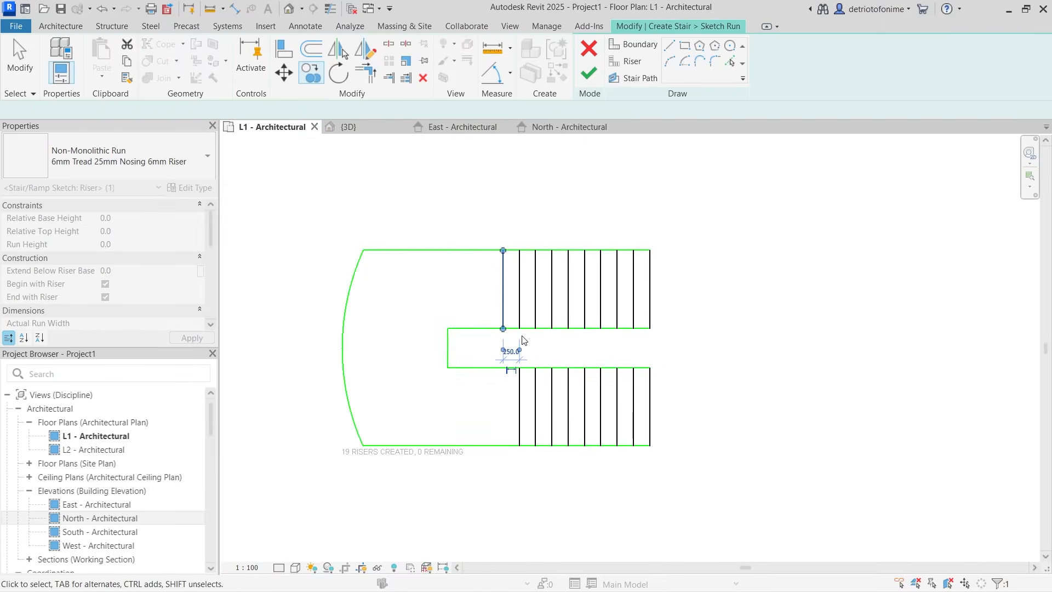
click(493, 352)
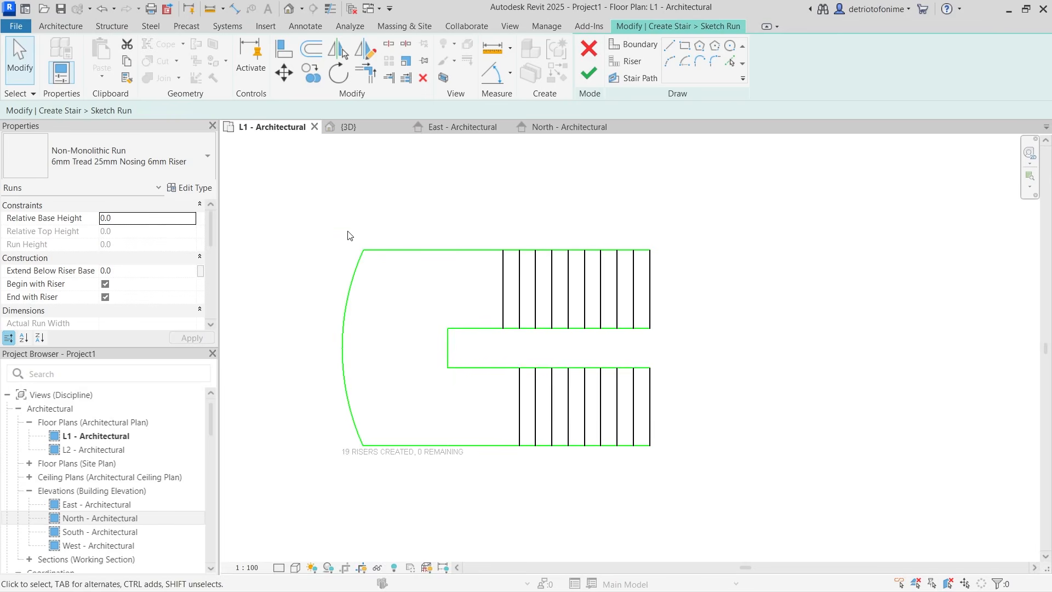
Move the short vertical inner boundary line toward the flights, to 400 from the upper flight's nearest riser.
click(448, 349)
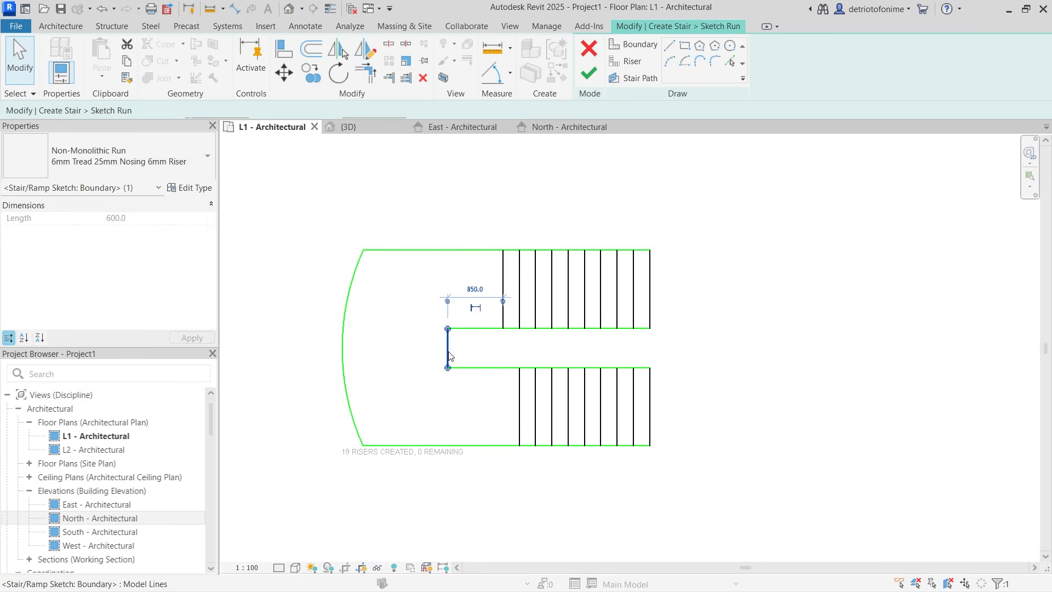
scroll(468, 335, up, 2)
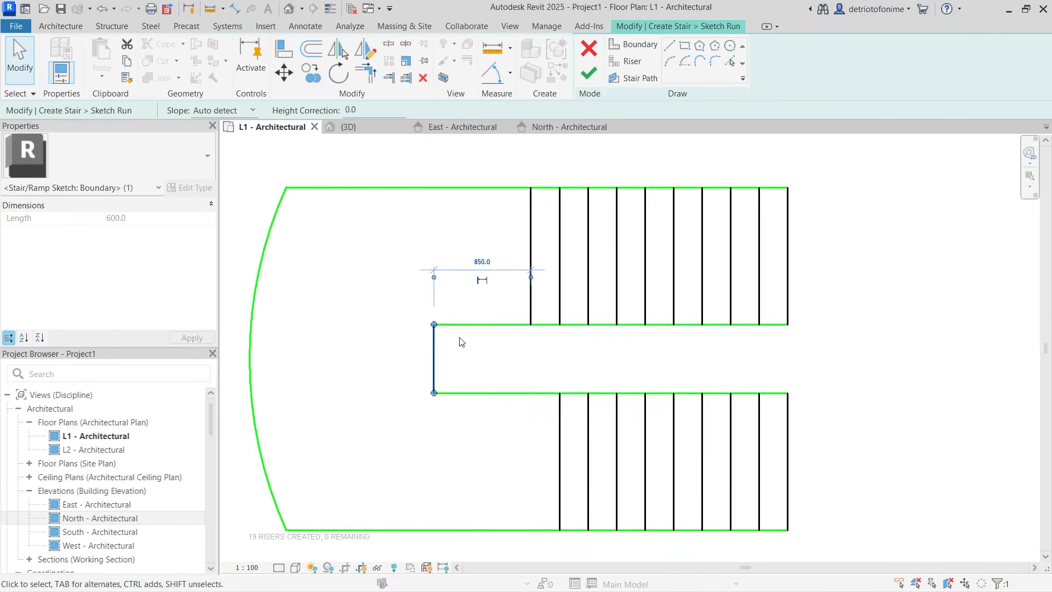
drag(433, 353, 488, 352)
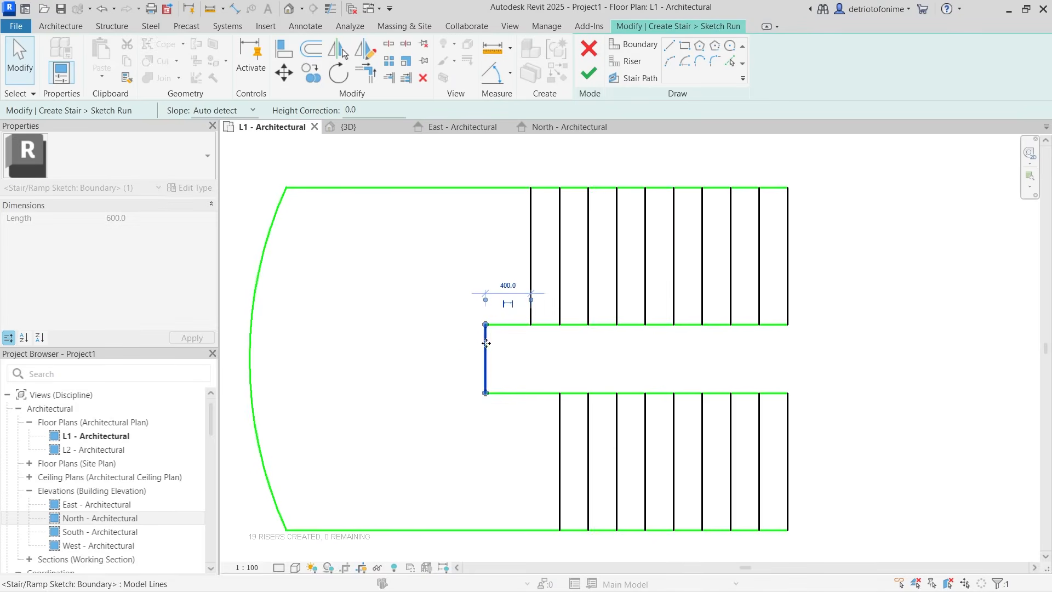
click(427, 331)
Move the curved outer boundary of the landing toward the flights to make the landing narrower.
click(250, 306)
mouse_move(248, 332)
mouse_down()
mouse_move(366, 335)
mouse_move(333, 331)
mouse_move(353, 331)
mouse_up()
click(449, 166)
scroll(628, 233, down, 1)
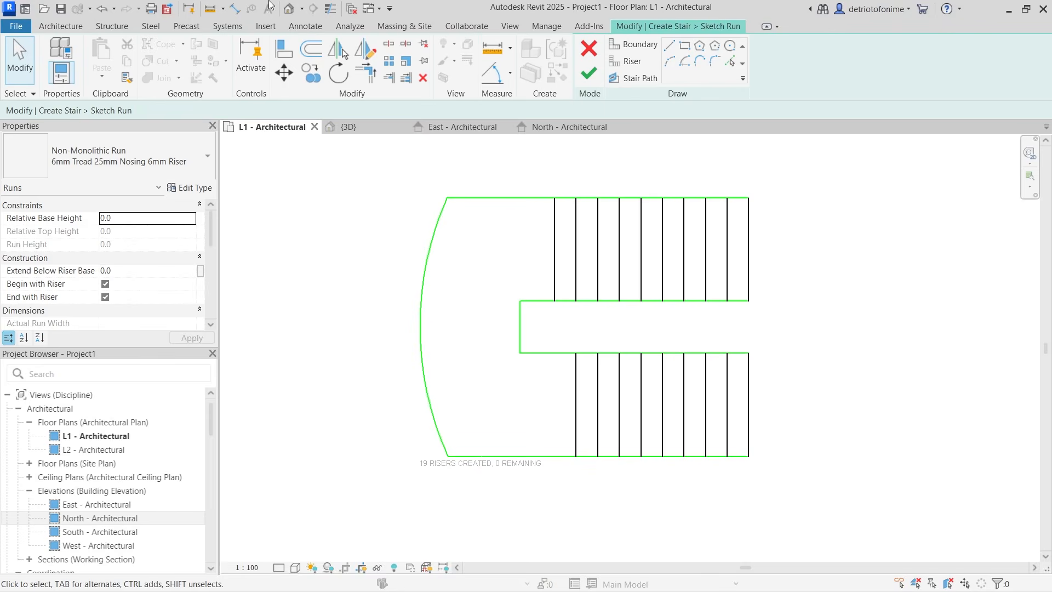
Draw a horizontal stair path line along the lower flight's centre from its end riser into the landing.
click(639, 79)
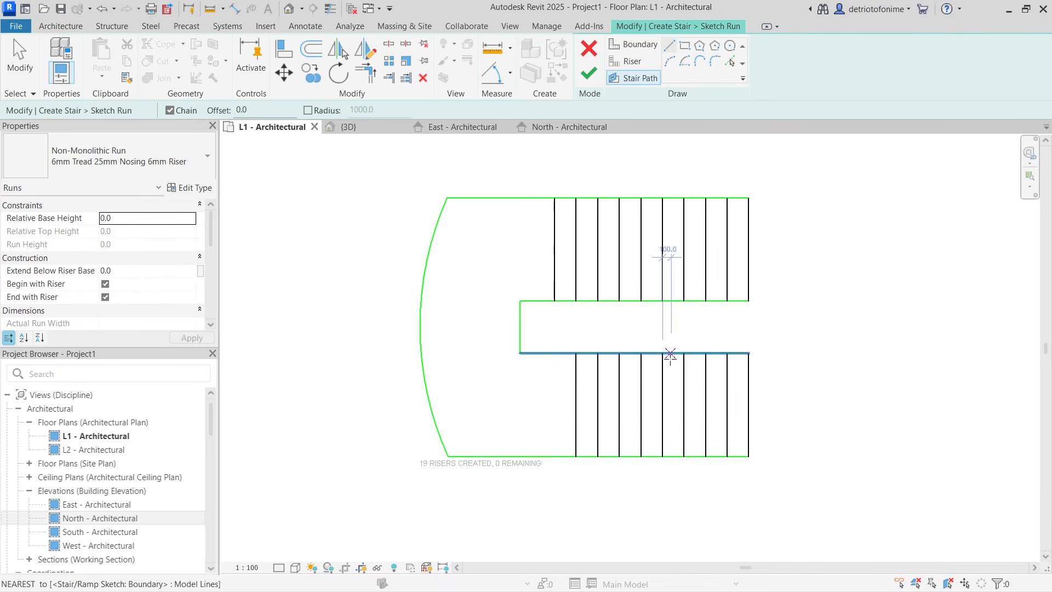
click(748, 404)
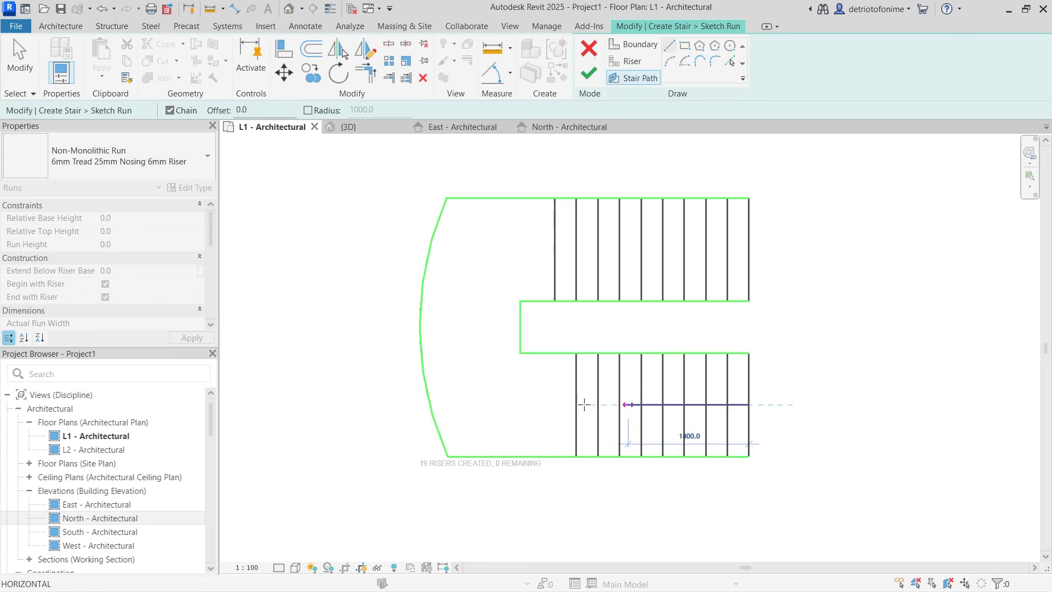
click(481, 404)
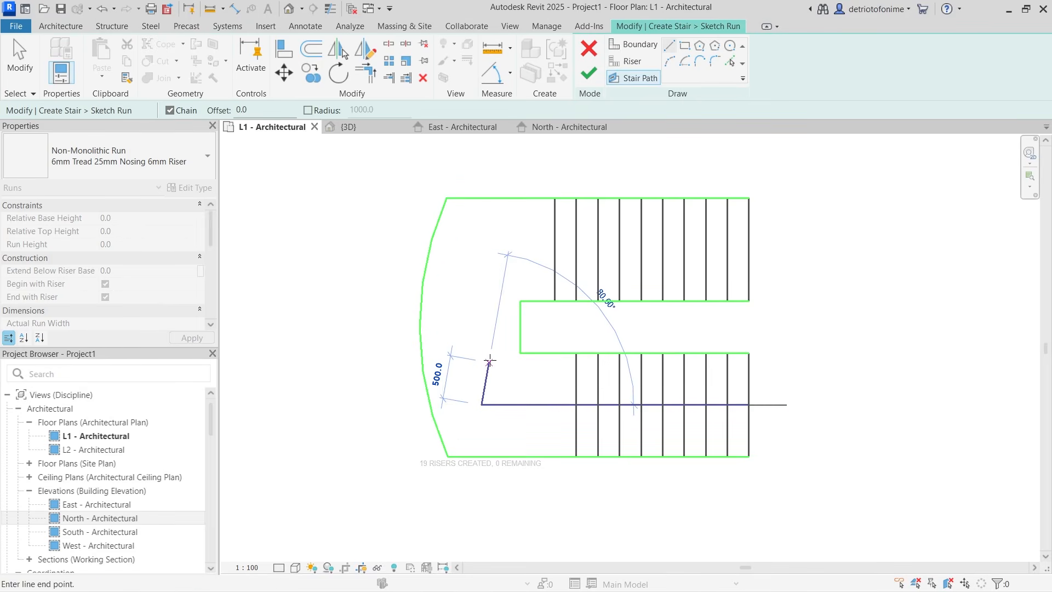
key(Escape)
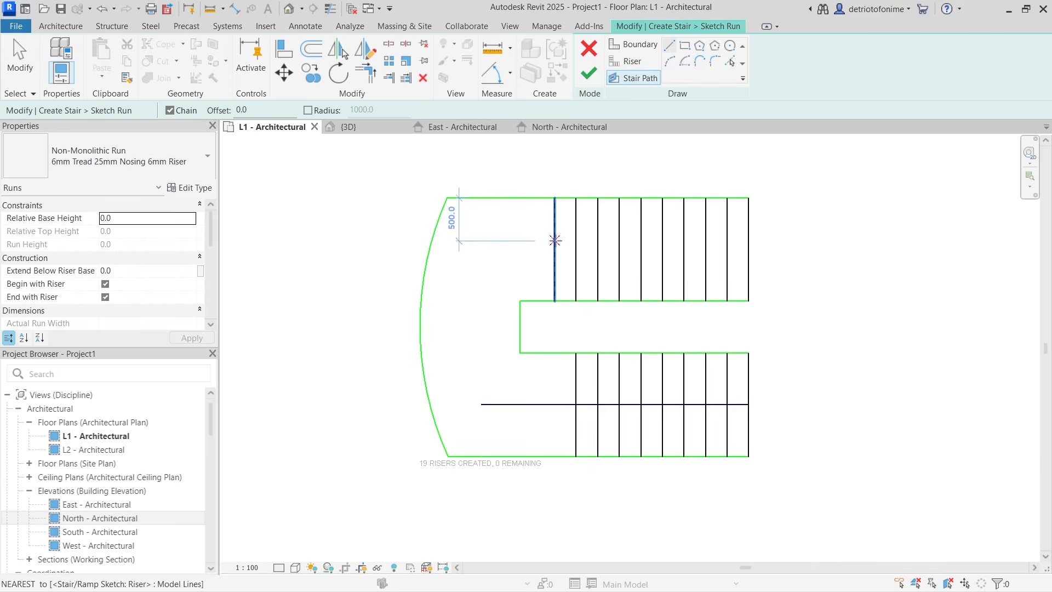
Draw a stair path line along the upper flight's centre, from the riser nearest the landing to the end riser.
click(555, 250)
click(749, 249)
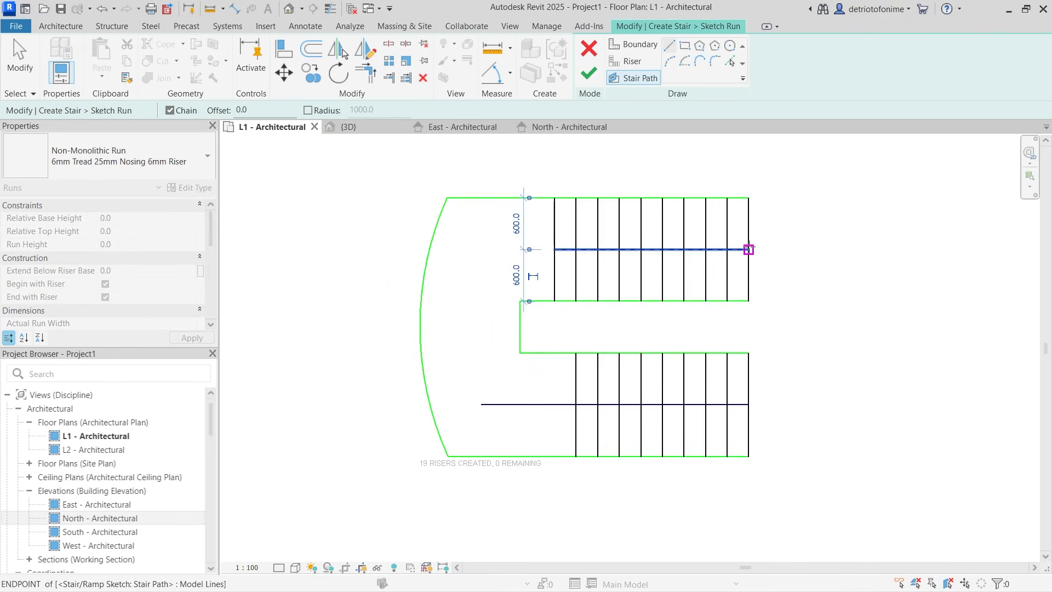
key(Escape)
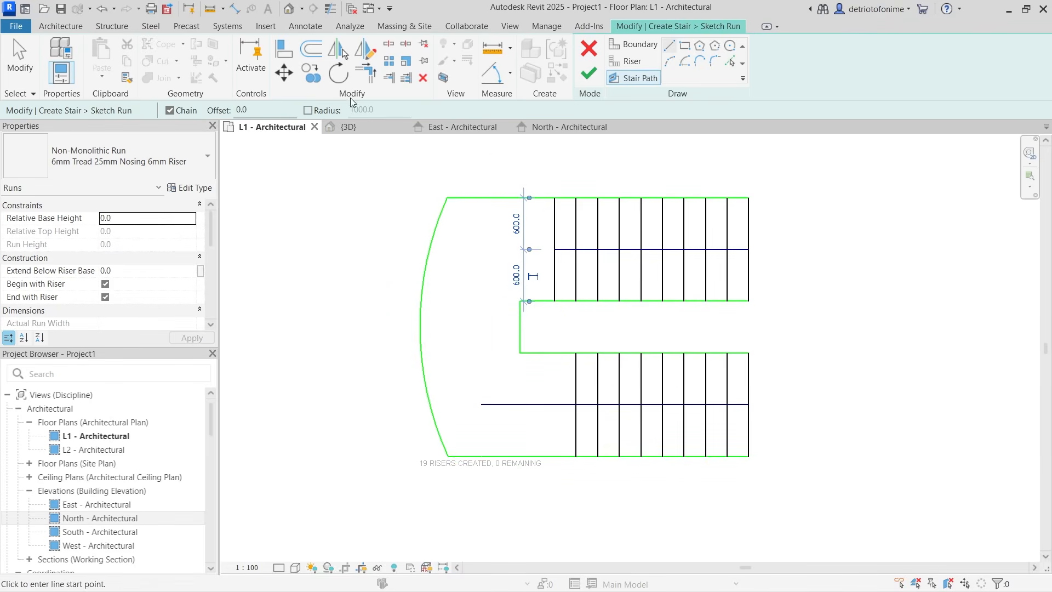
Draw a vertical stair path line across the landing between the outer boundaries, 450 from the inner boundary's short side.
click(482, 198)
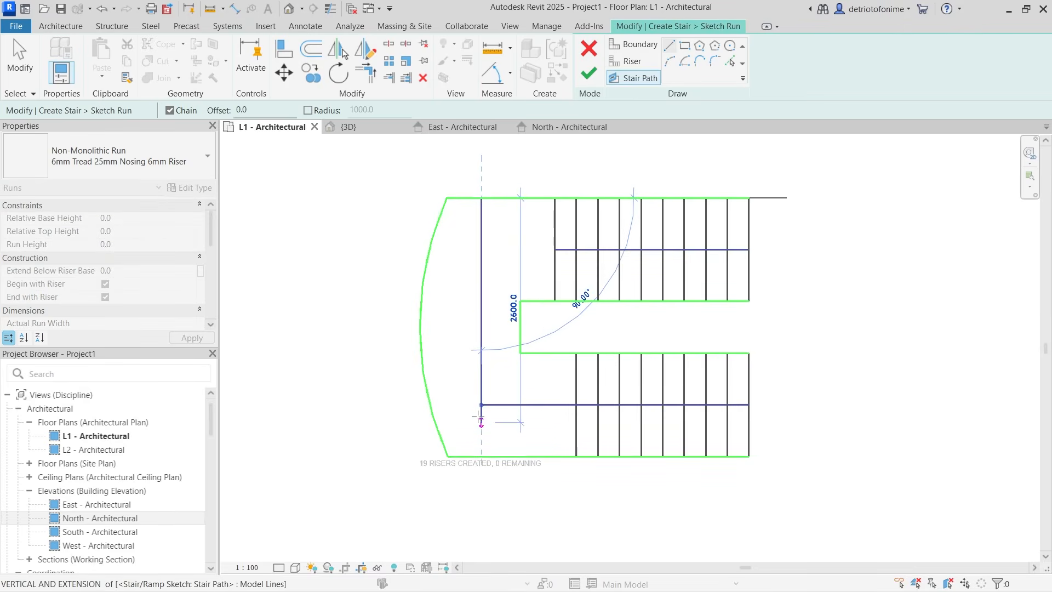
click(481, 456)
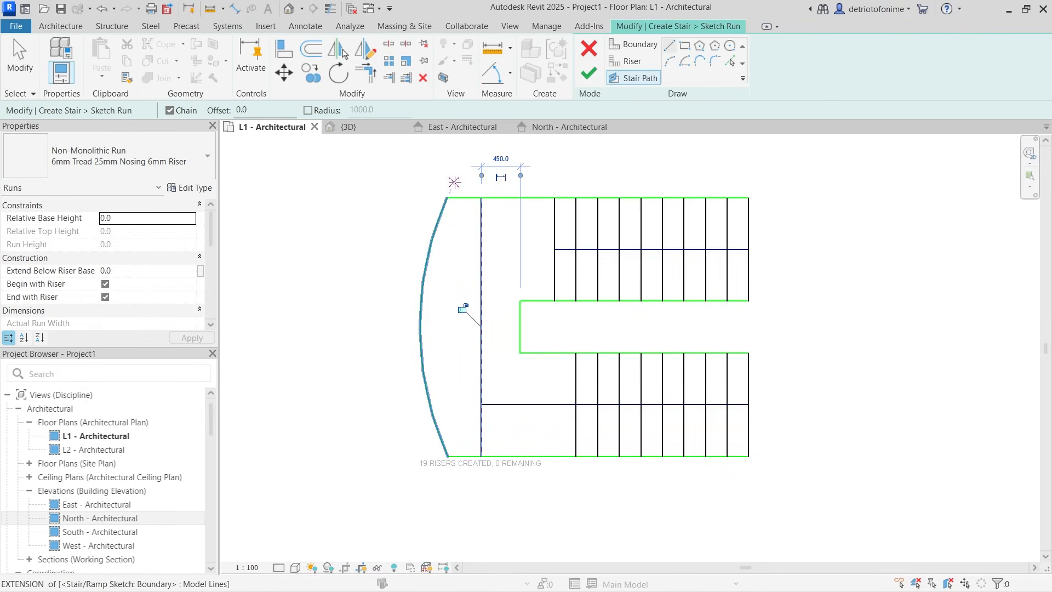
Trim the landing's stair path line into corners with both flights' path lines and finish the run sketch.
click(367, 73)
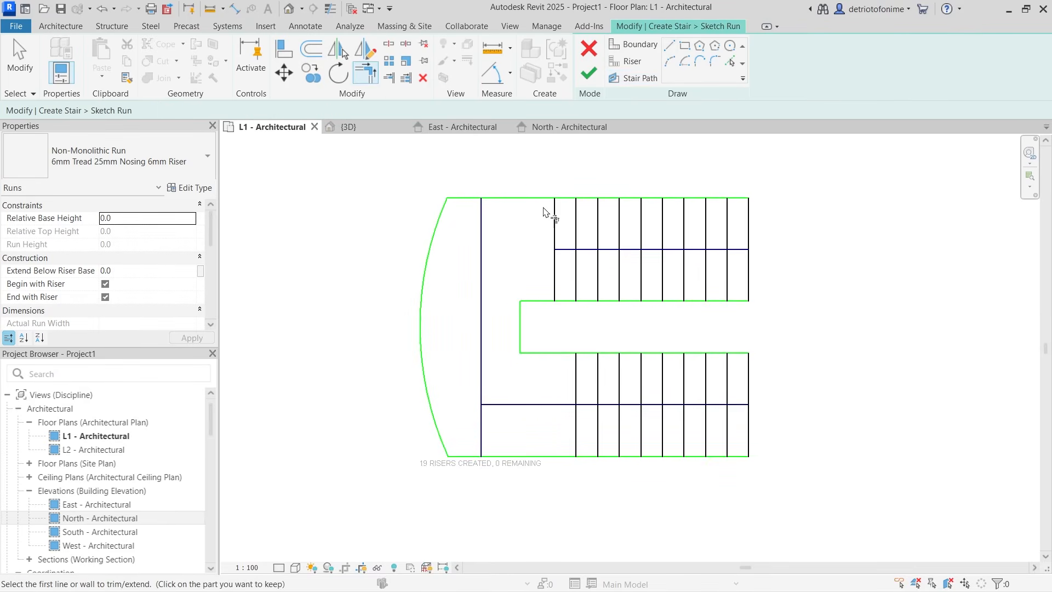
click(564, 250)
click(482, 264)
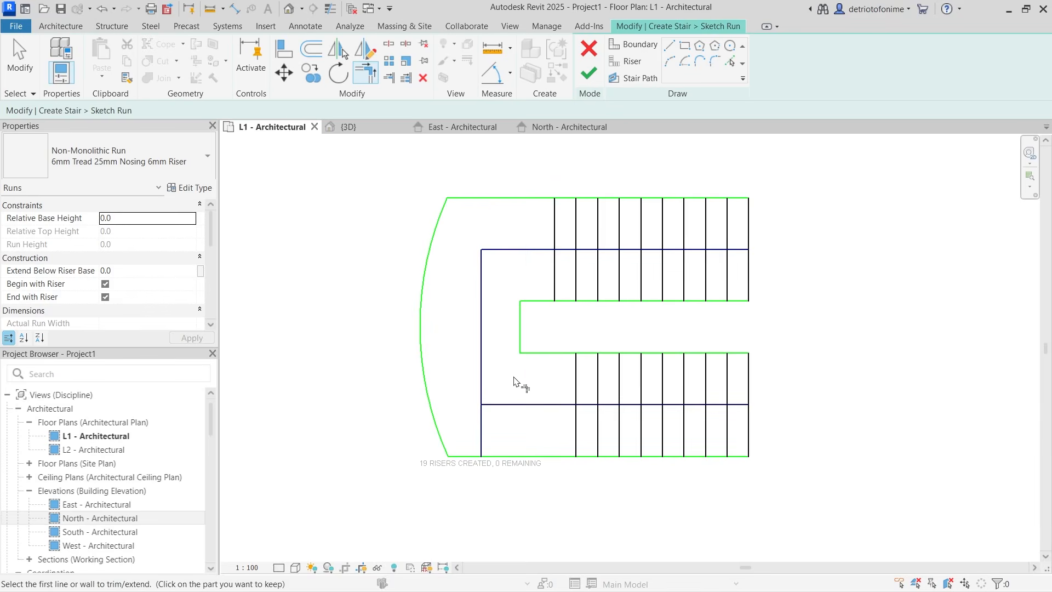
click(482, 371)
click(493, 404)
scroll(213, 224, down, 2)
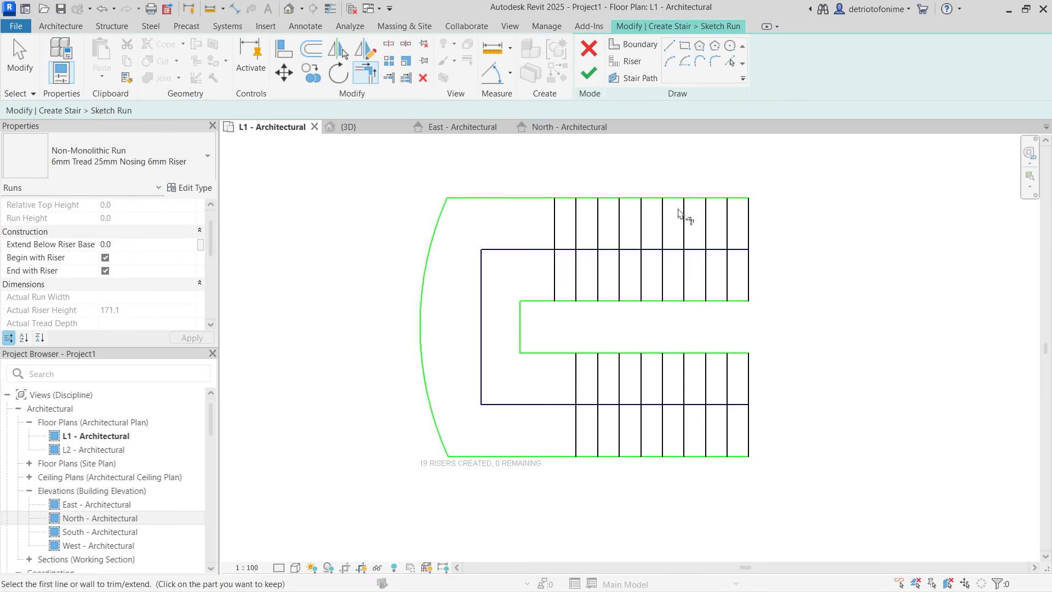
click(590, 76)
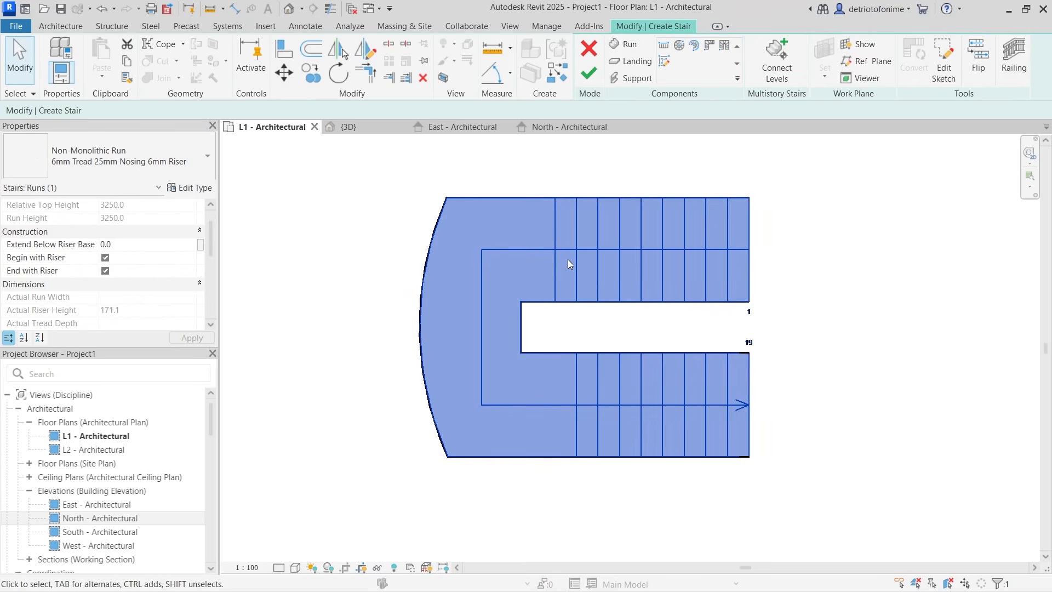
Examine the U-shaped sketched run in the 3D view, including its constraint properties, and return to the L1 floor plan.
click(364, 132)
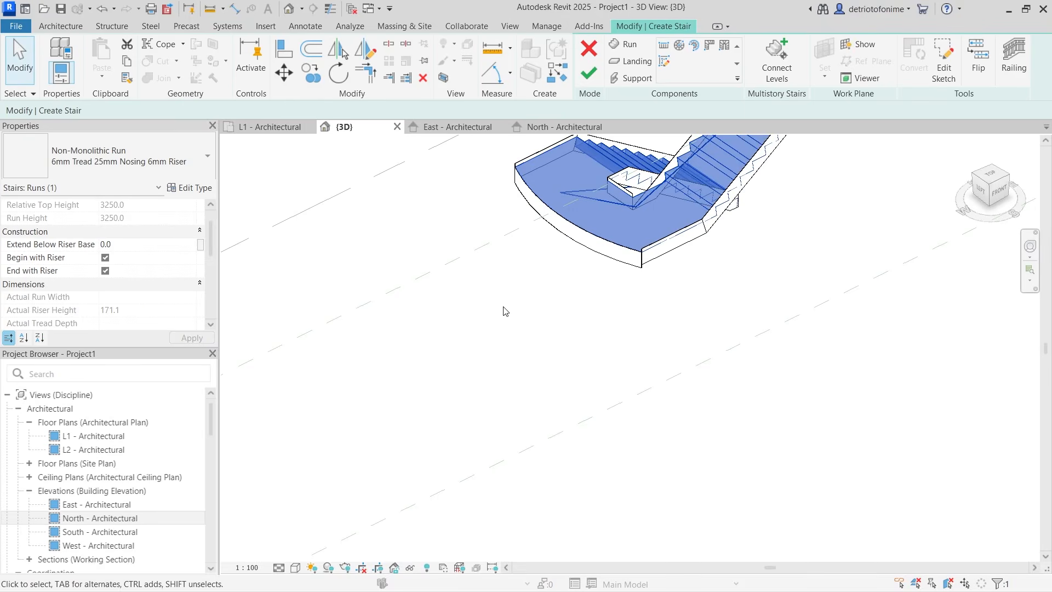
scroll(502, 312, down, 3)
scroll(517, 251, up, 4)
scroll(531, 268, down, 2)
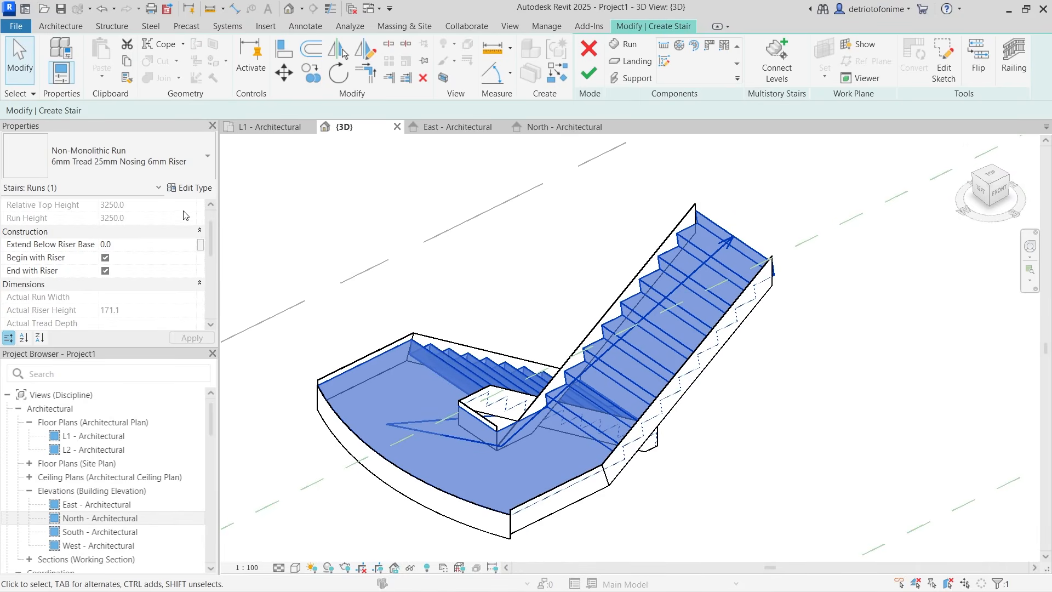
mouse_move(212, 229)
mouse_down()
mouse_move(212, 274)
mouse_move(210, 222)
mouse_up()
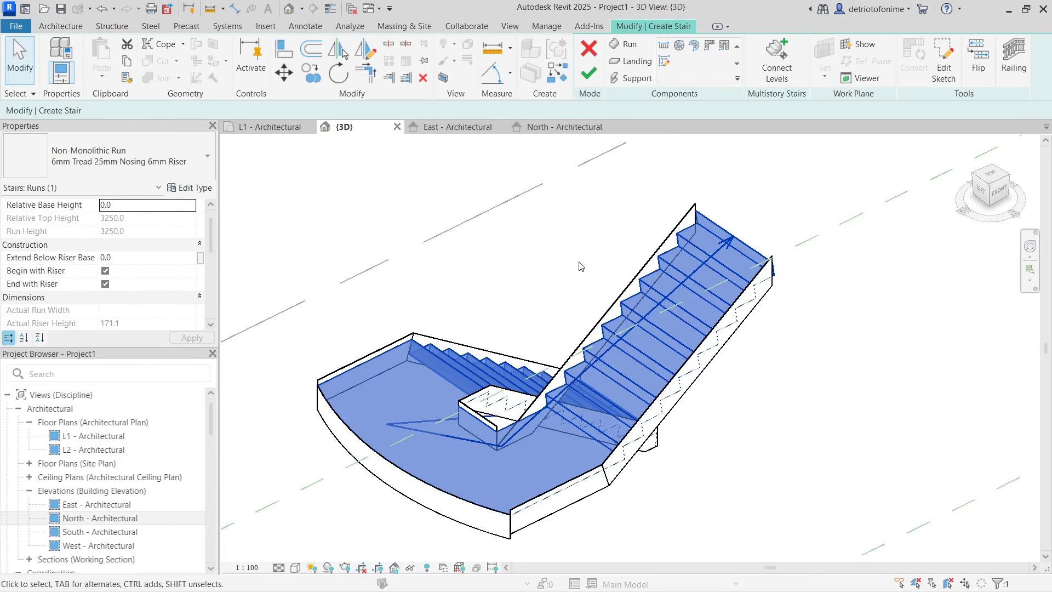
click(270, 127)
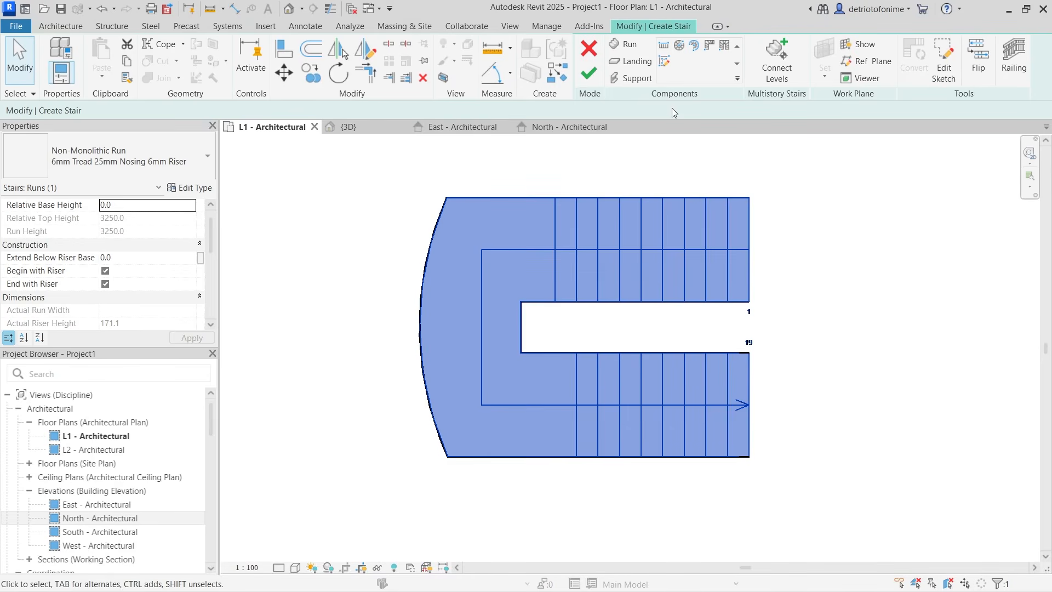
Finish the stair, inspect it in the 3D view and return to the L1 floor plan.
click(643, 81)
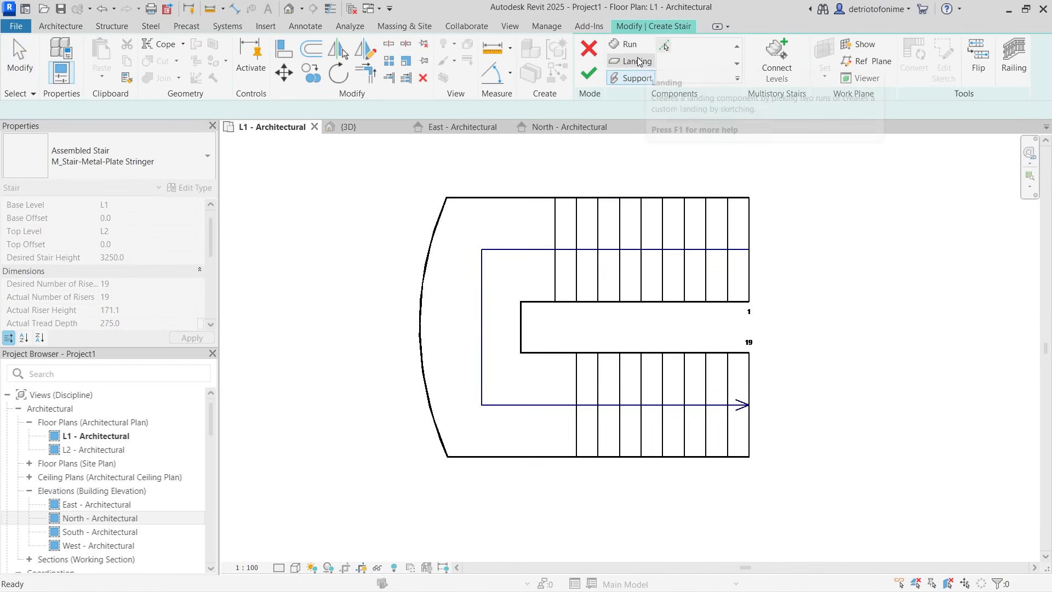
click(636, 60)
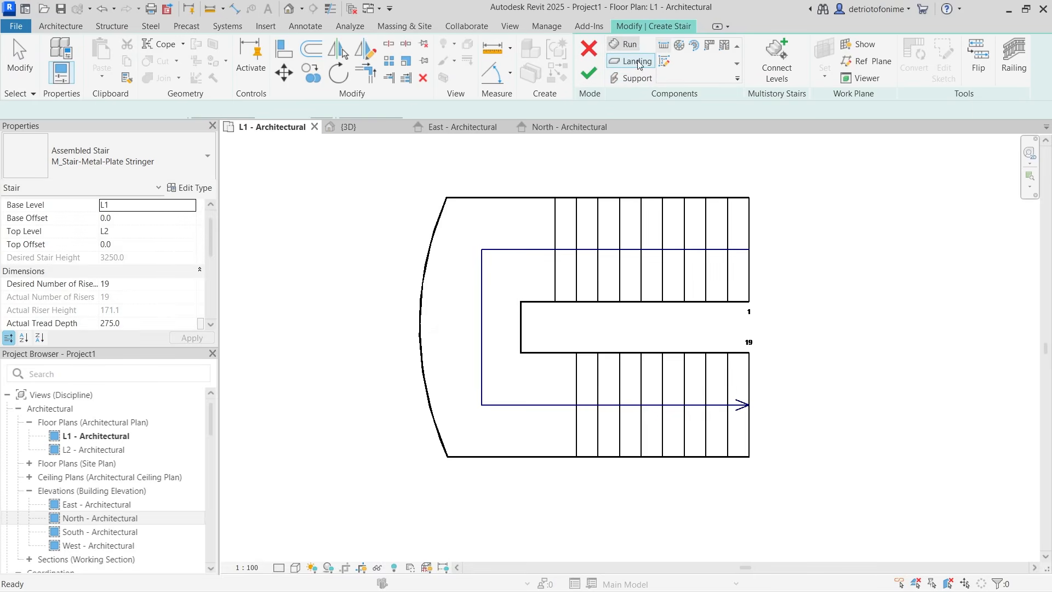
click(630, 45)
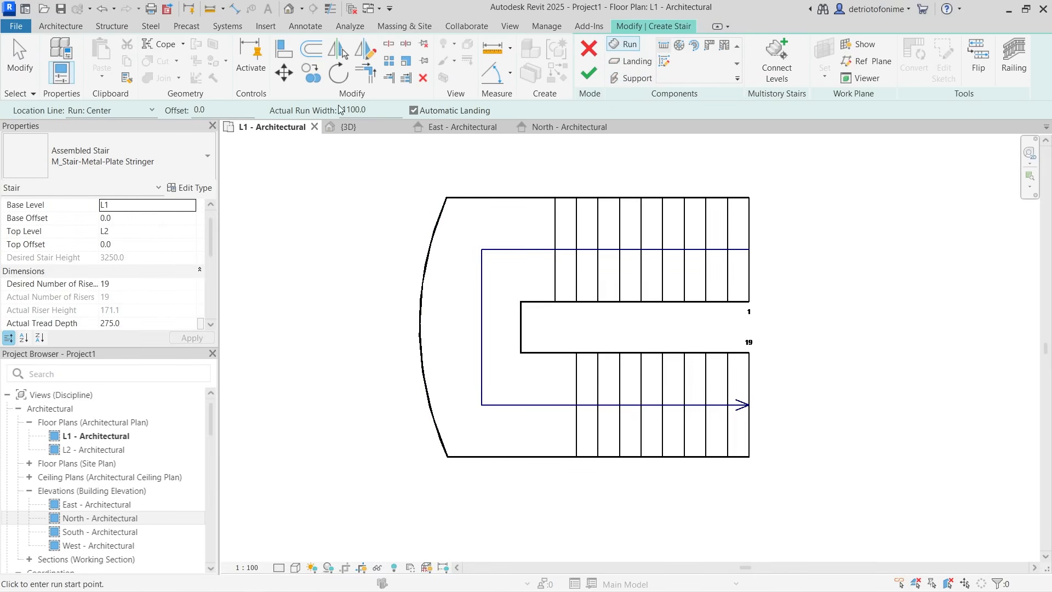
click(592, 75)
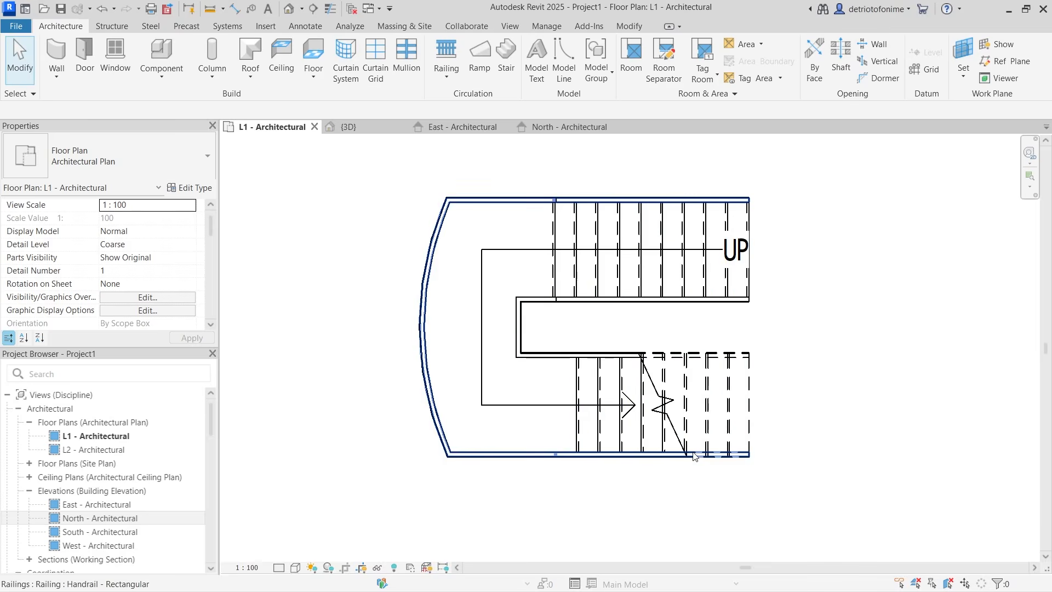
click(346, 127)
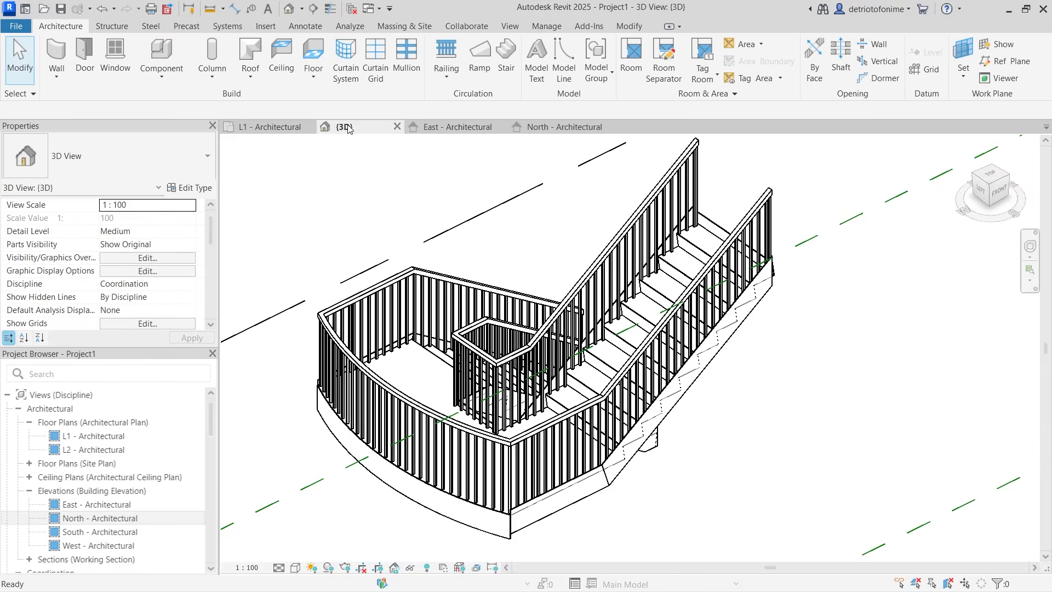
scroll(428, 190, down, 1)
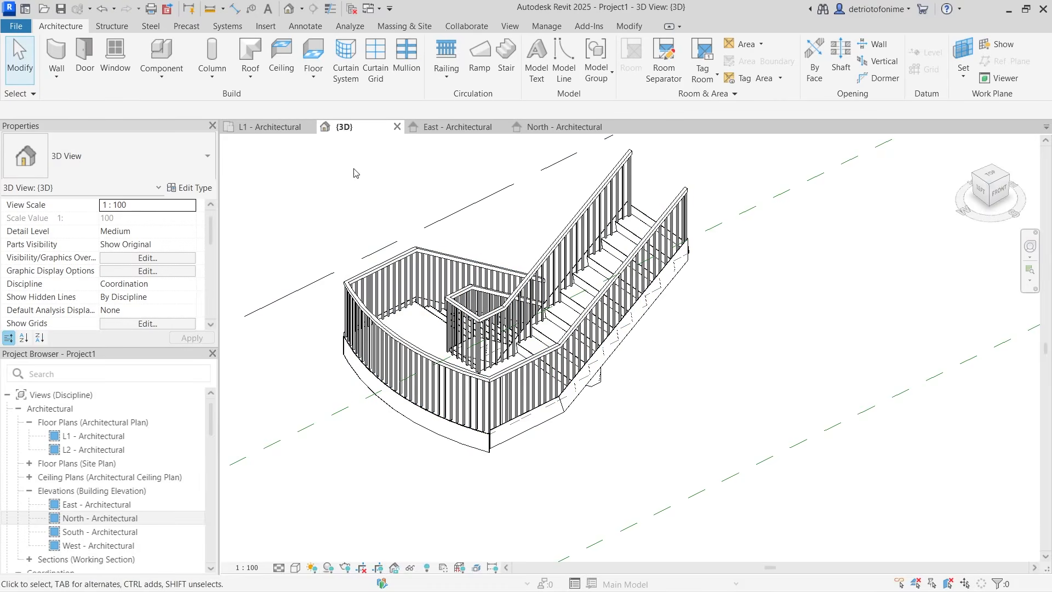
click(270, 129)
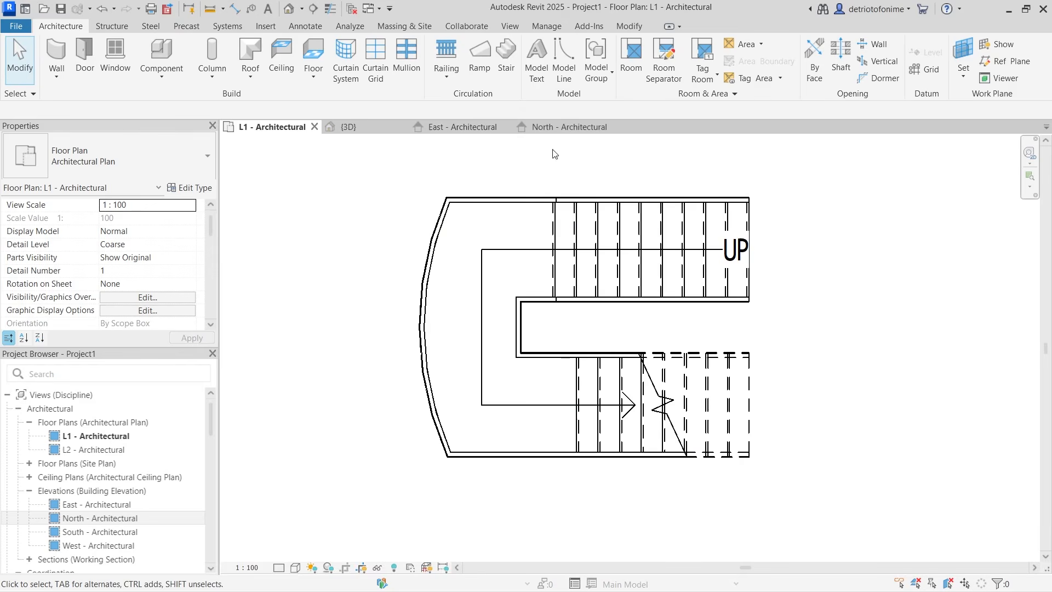
click(505, 60)
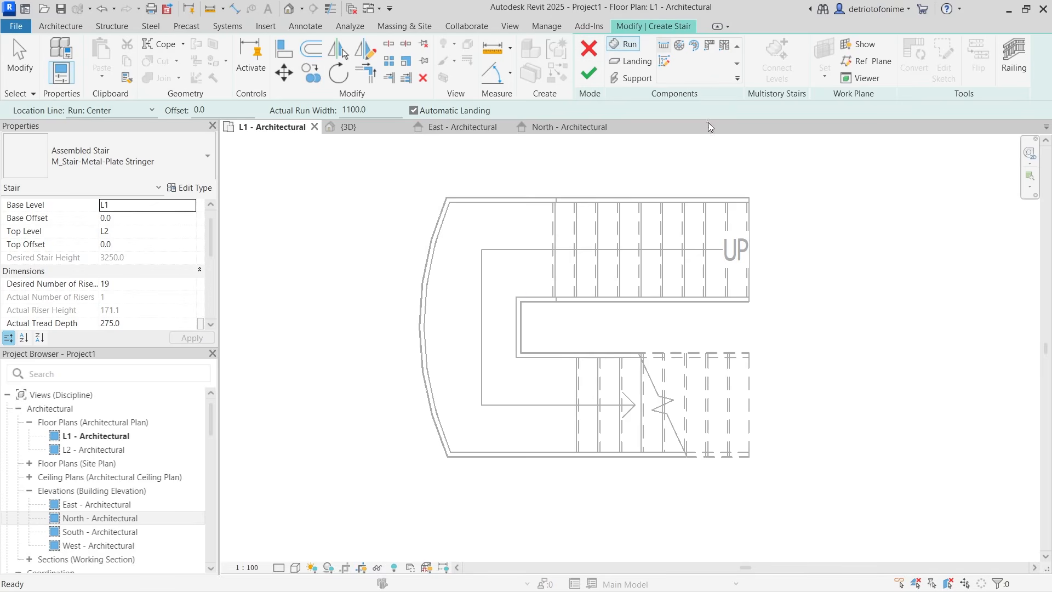
click(590, 53)
scroll(385, 165, up, 2)
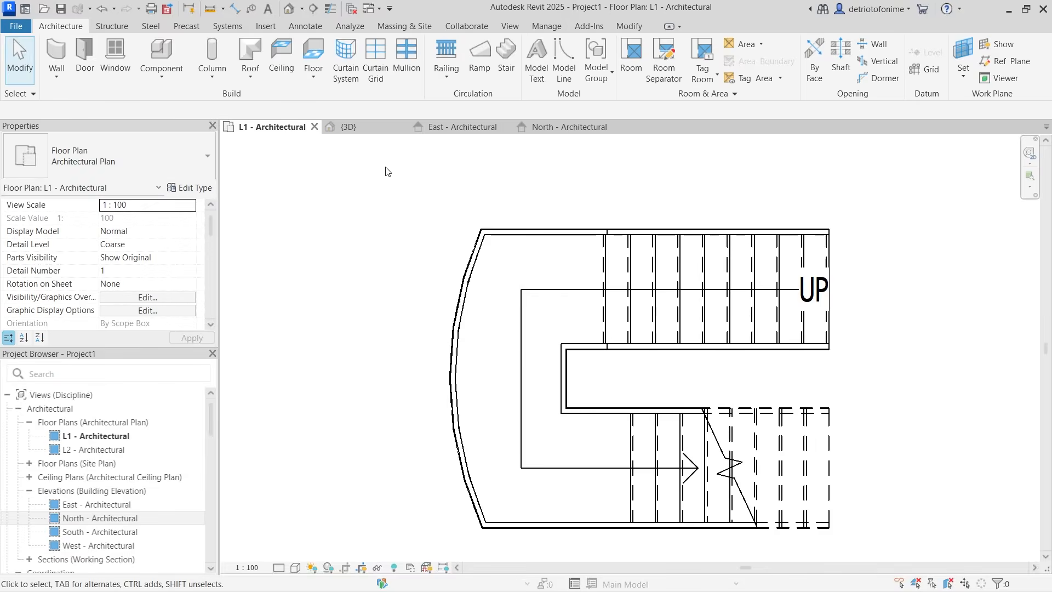
scroll(428, 179, down, 1)
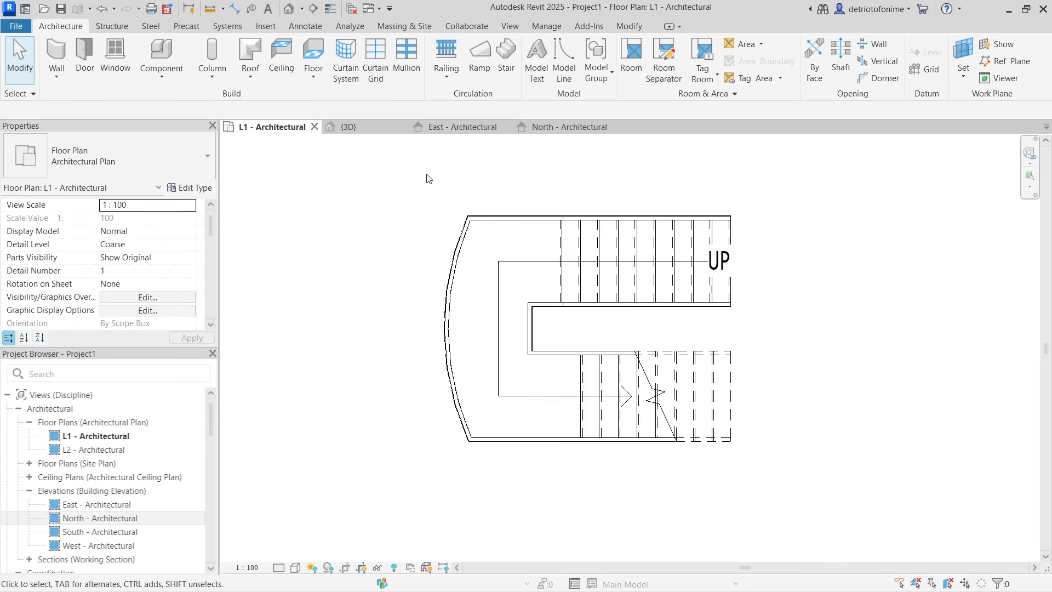